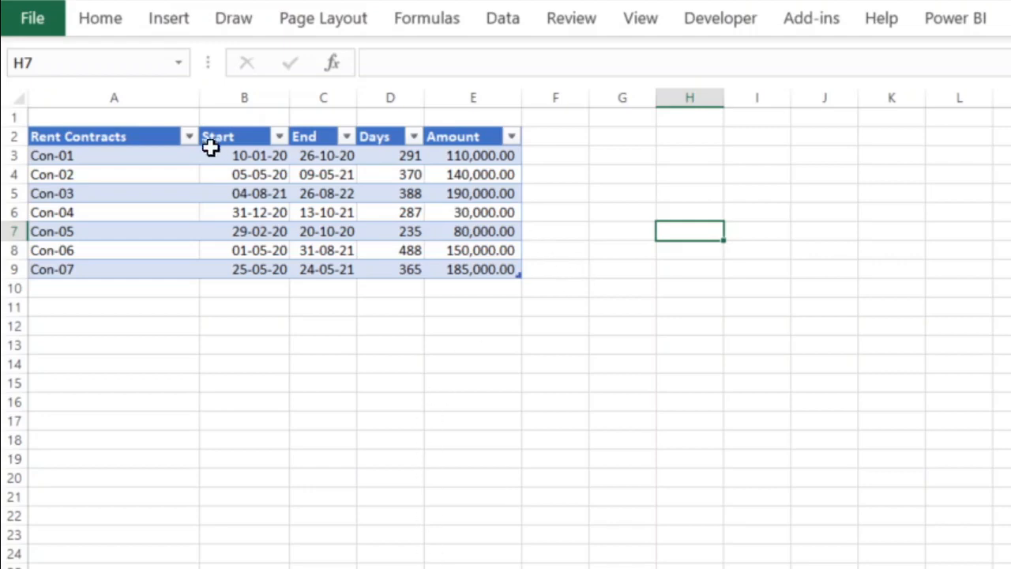
Step: Review contract Con-01's name, start date, end date, days and amount in the rent contracts table
click(109, 156)
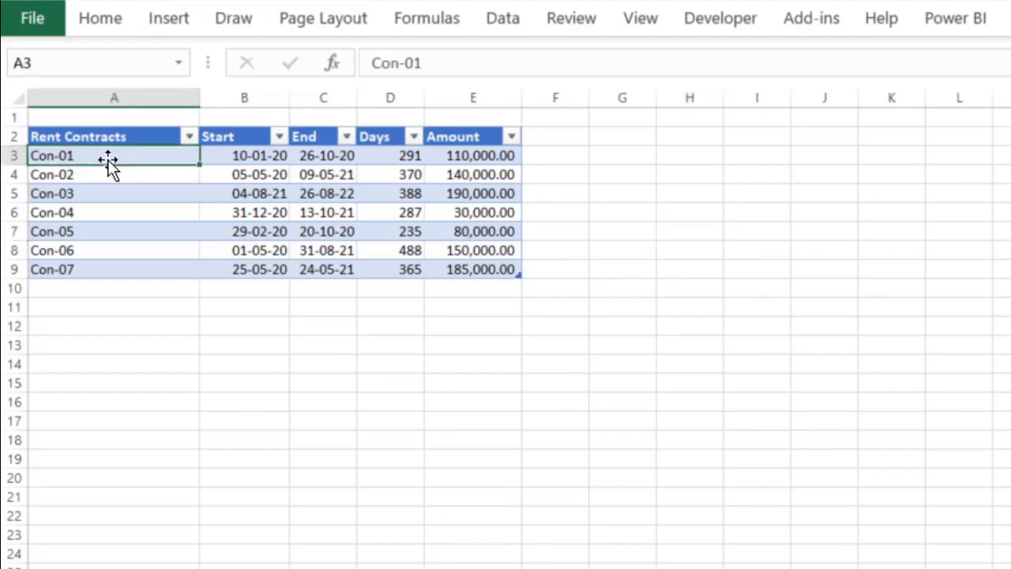
click(260, 161)
click(314, 155)
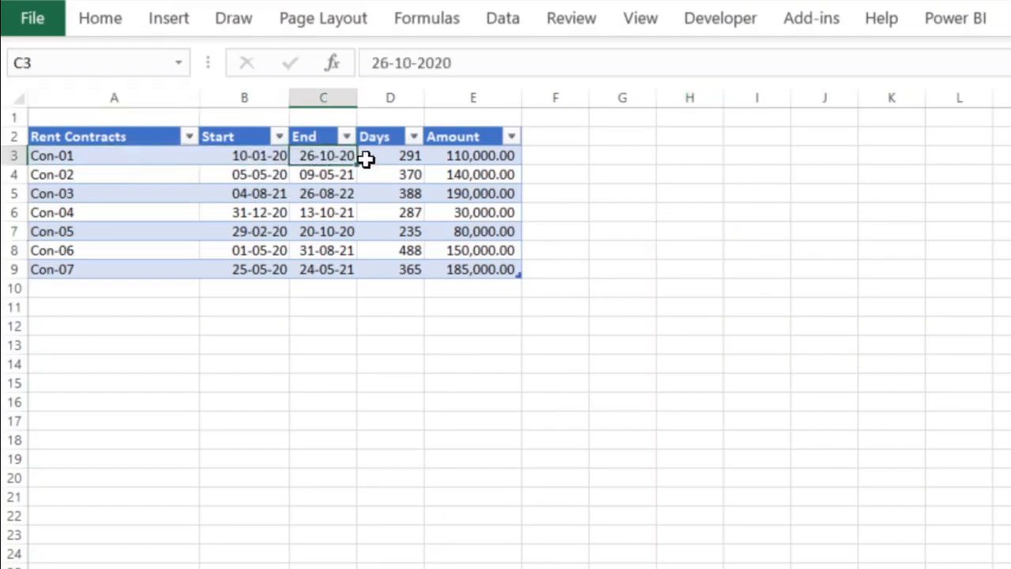
click(411, 159)
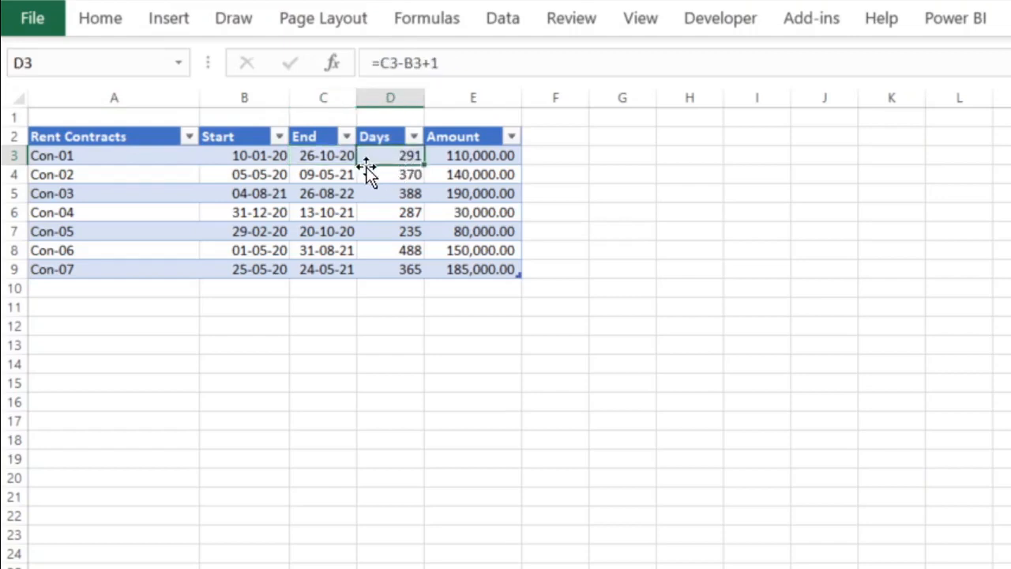
click(481, 155)
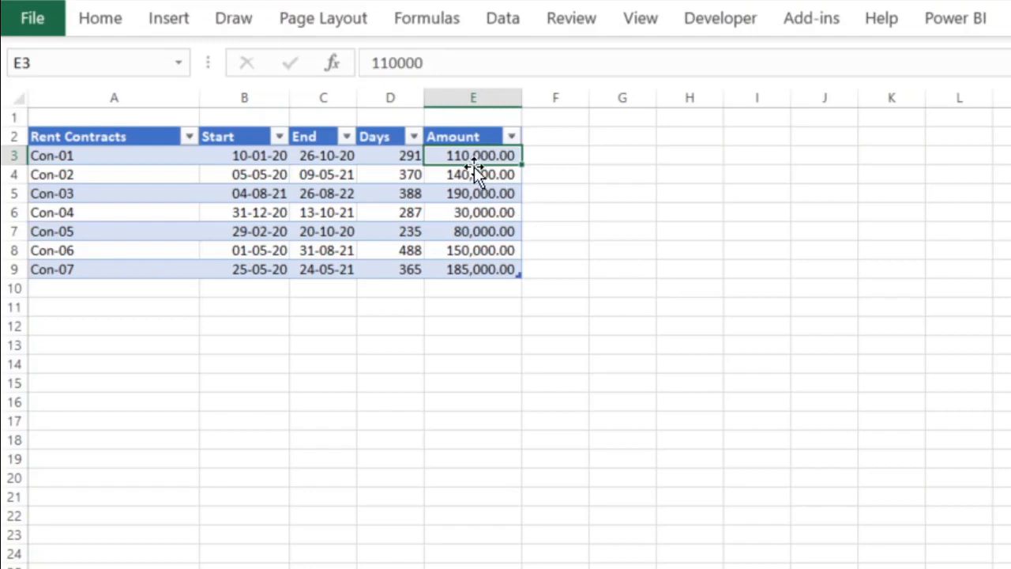
click(255, 155)
click(323, 160)
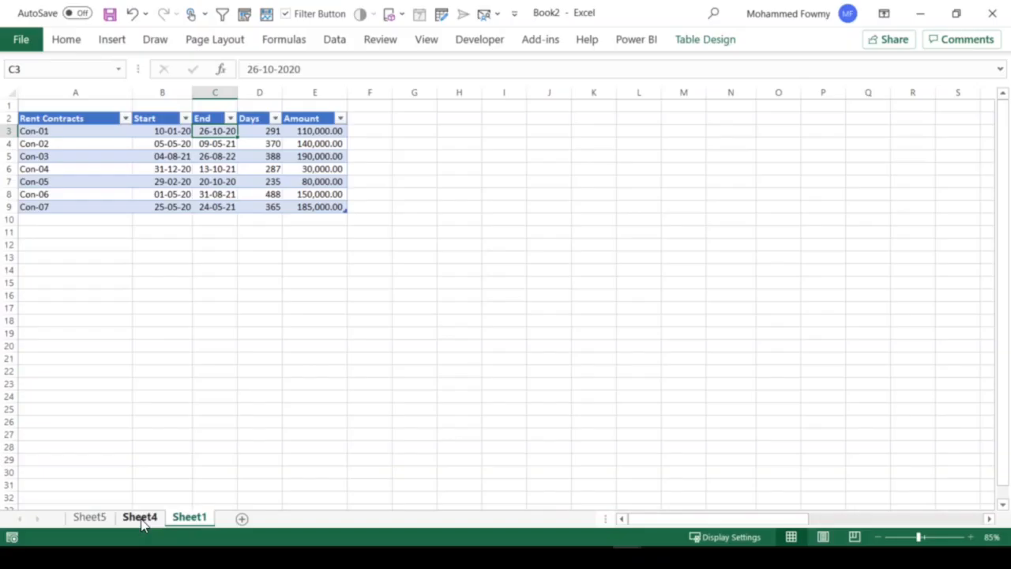
Step: Examine the Rent Contracts, fDate and Monthly Amount columns of the monthly schedule on Sheet4
click(139, 518)
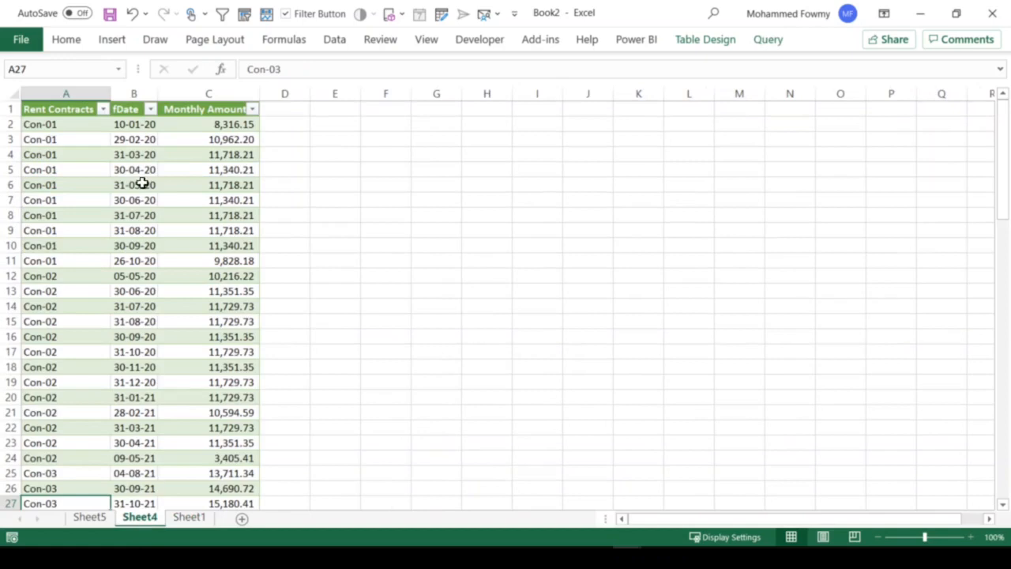
click(81, 139)
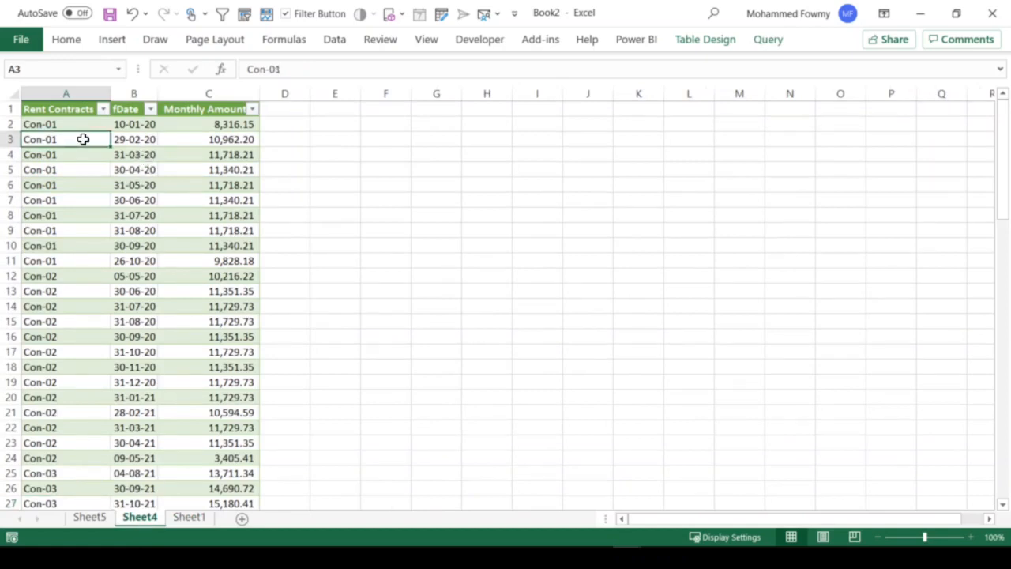
click(58, 111)
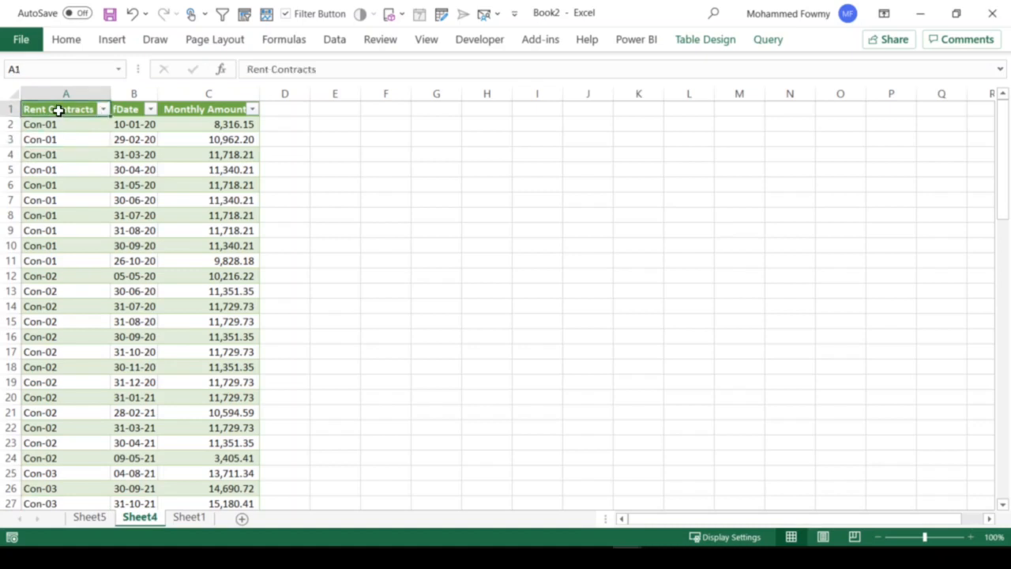
click(132, 111)
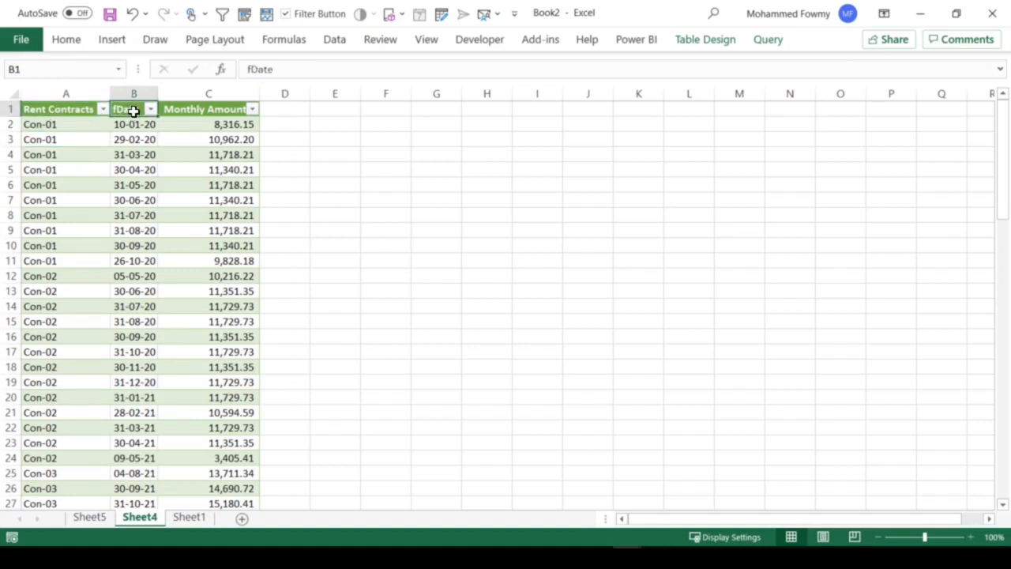
click(208, 109)
click(216, 127)
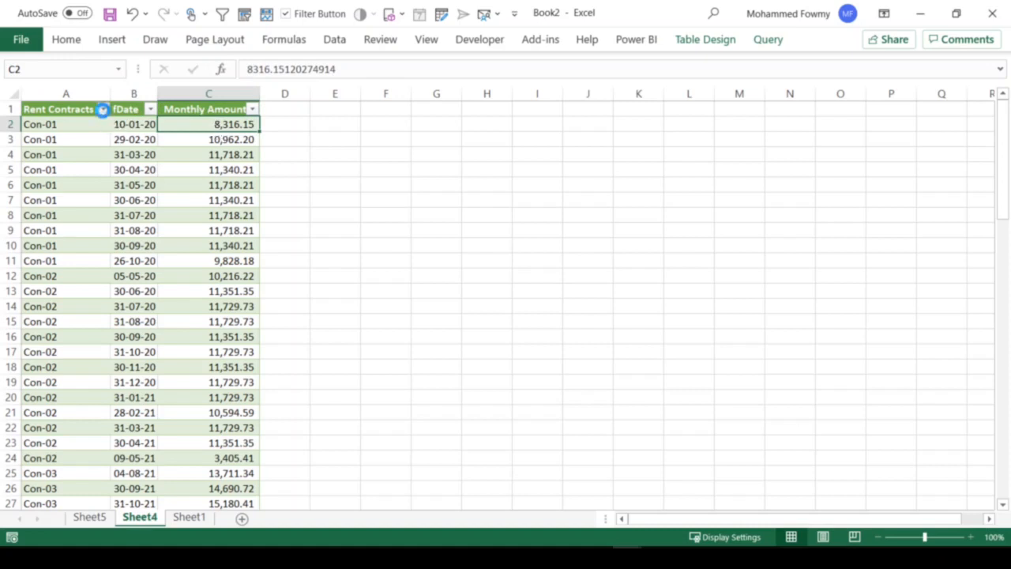
Step: Filter the Rent Contracts column of the monthly schedule to show only Con-01
click(102, 110)
click(42, 273)
click(43, 289)
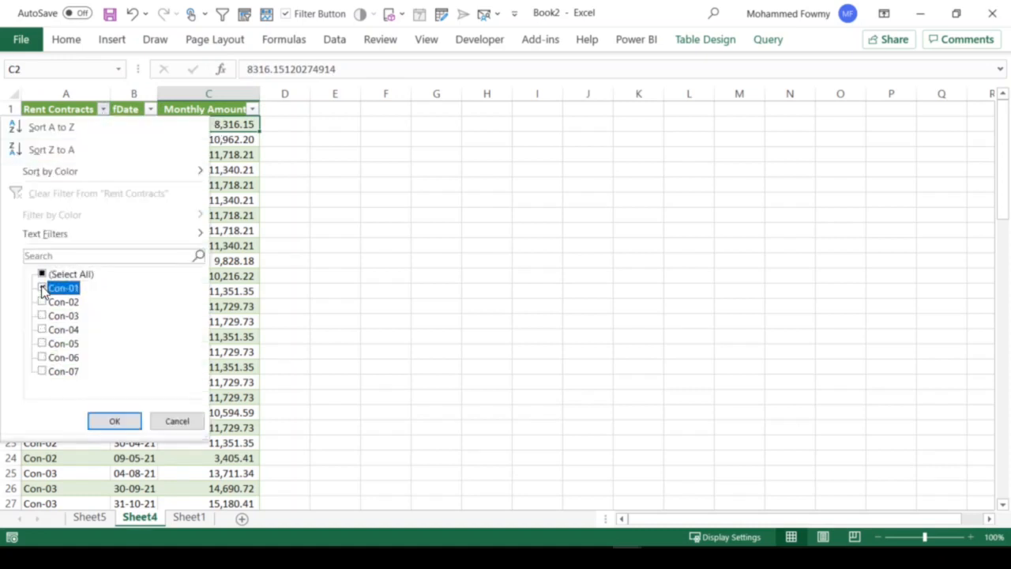
click(108, 421)
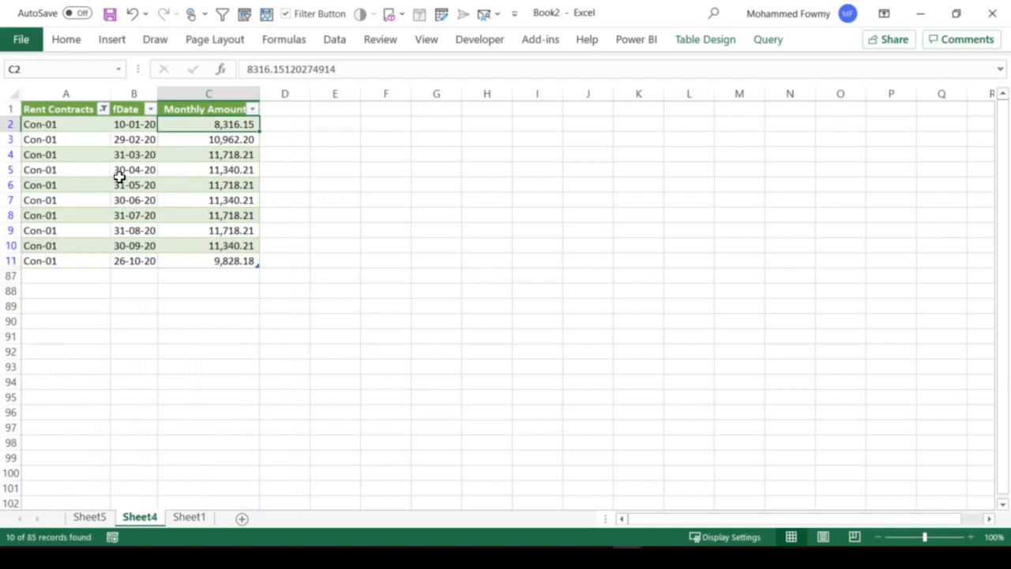
Step: Check Con-01's first and last dates and the sum of its monthly amounts, and clear the contract filter
click(138, 126)
click(136, 261)
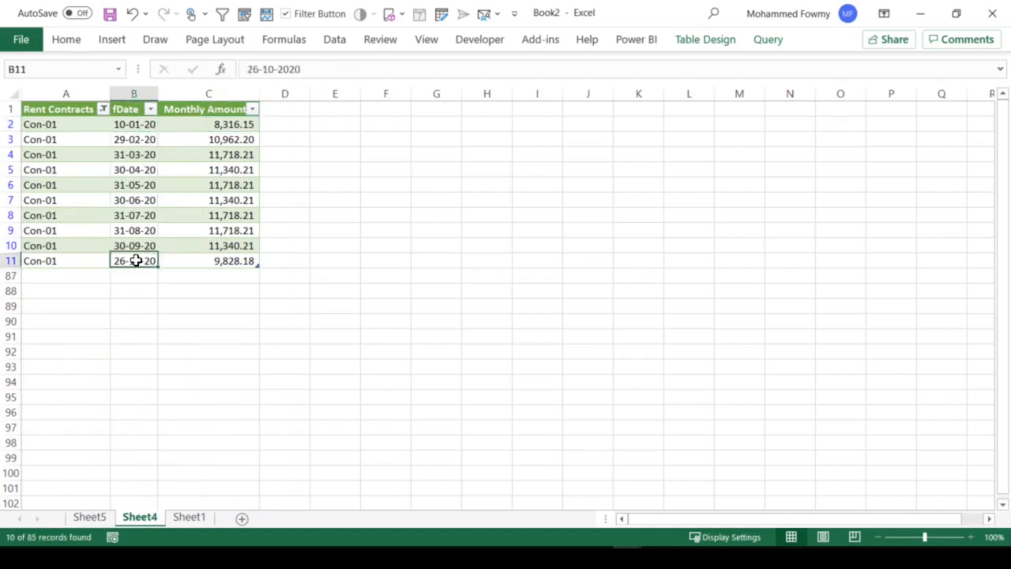
drag(243, 128, 232, 261)
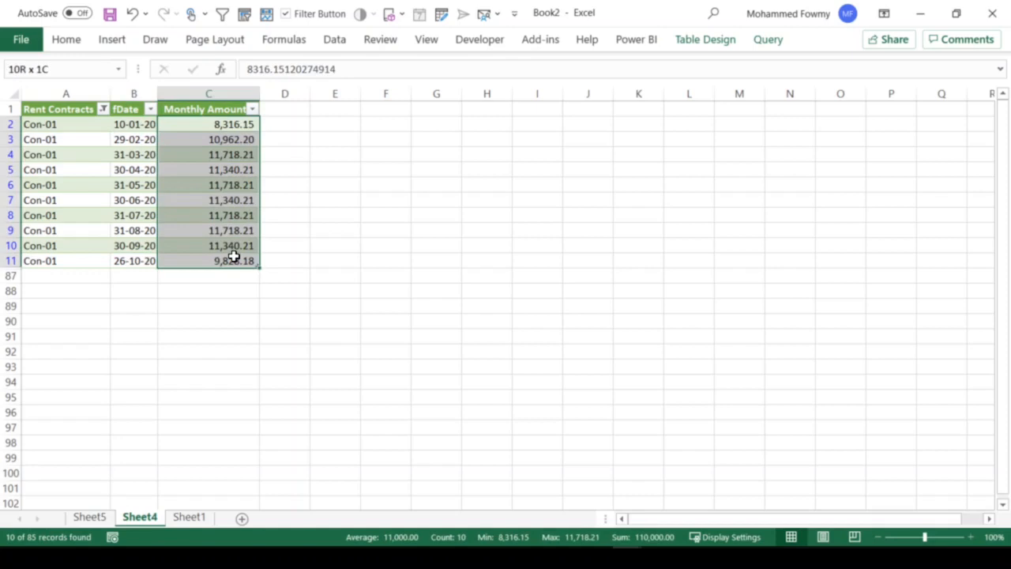
click(103, 109)
click(86, 193)
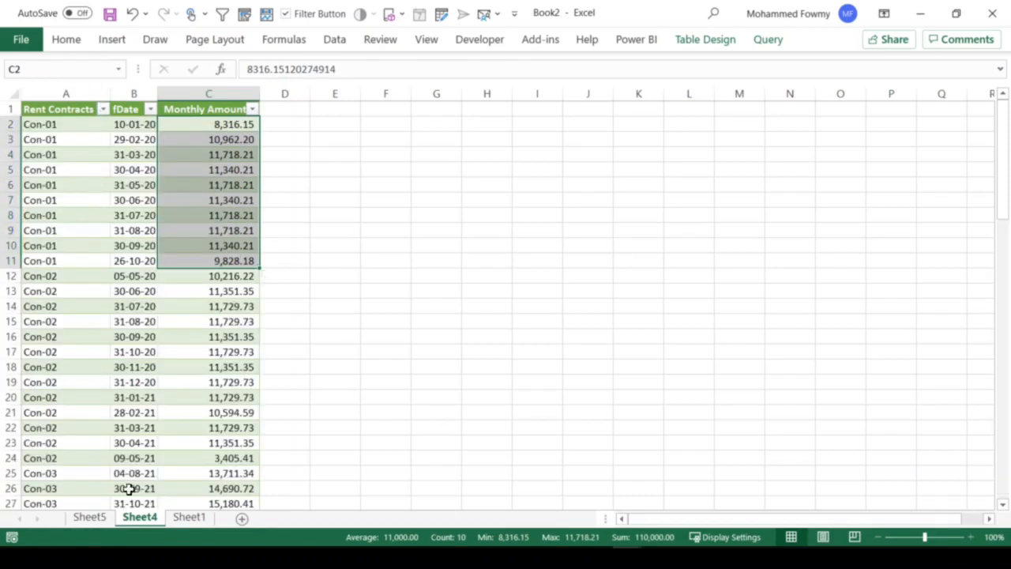
Step: Expand 2020 into months in the PivotTable on Sheet5 and inspect the May grand total
click(90, 516)
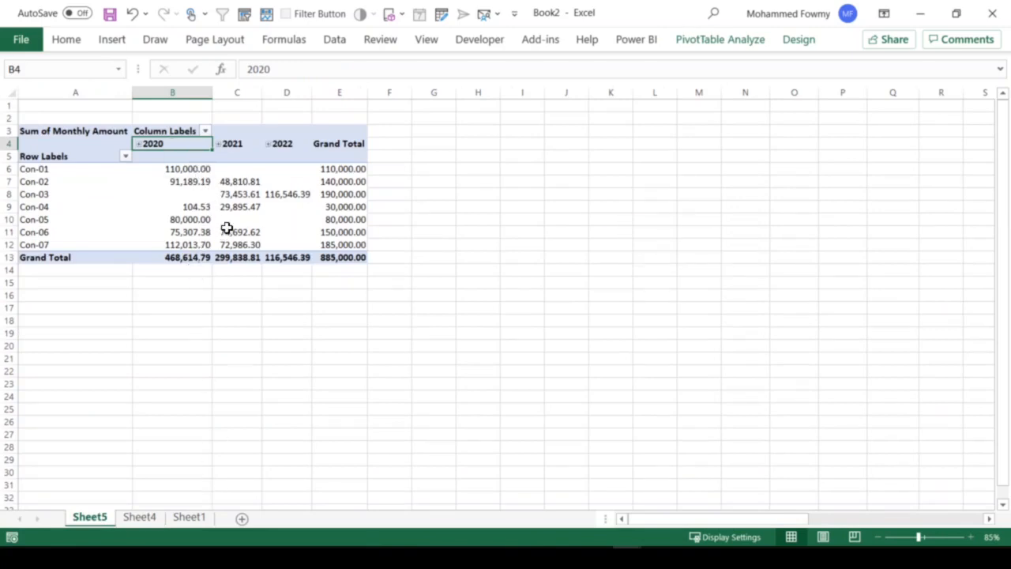
click(54, 171)
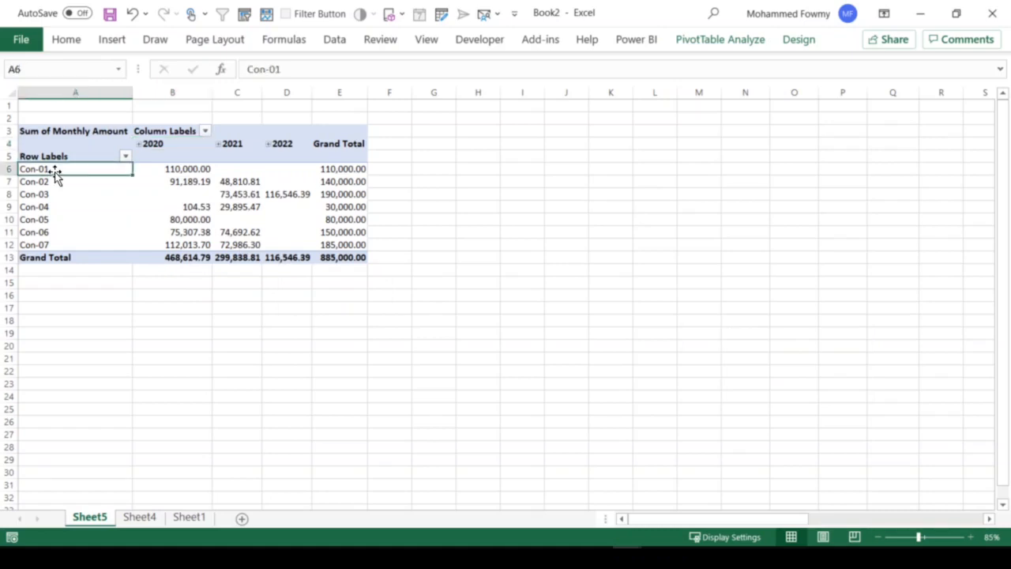
click(139, 145)
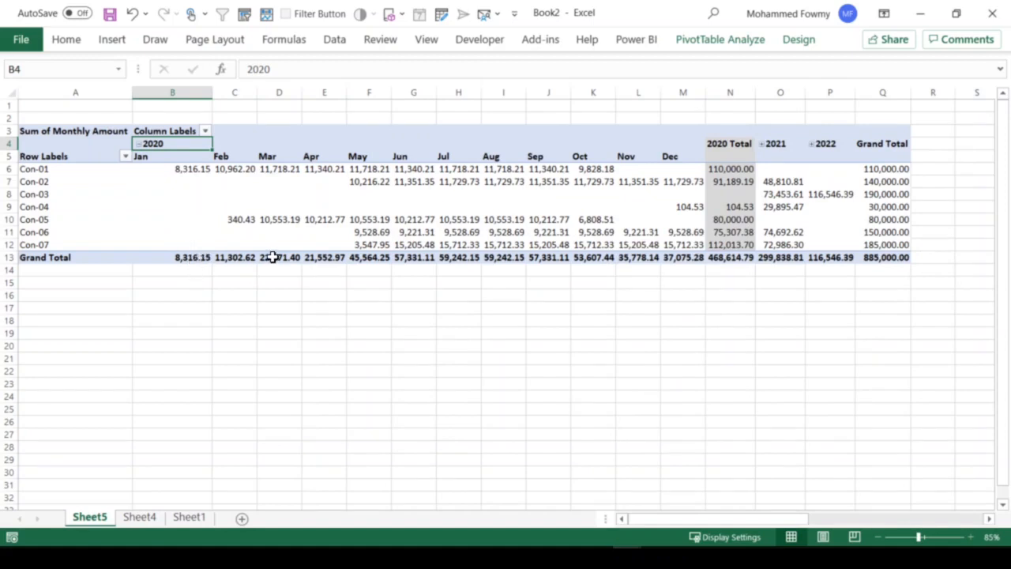
click(368, 259)
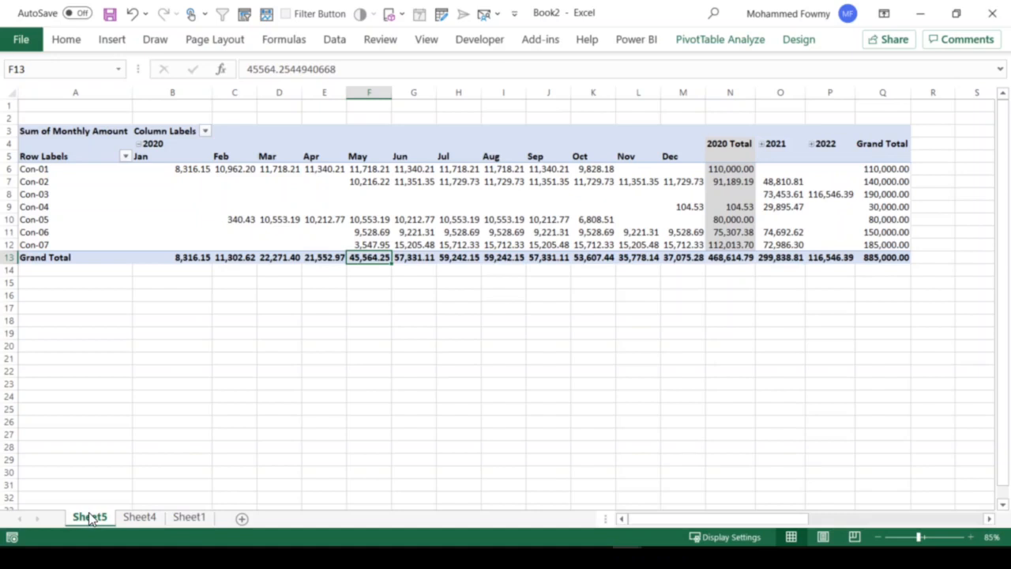
click(413, 360)
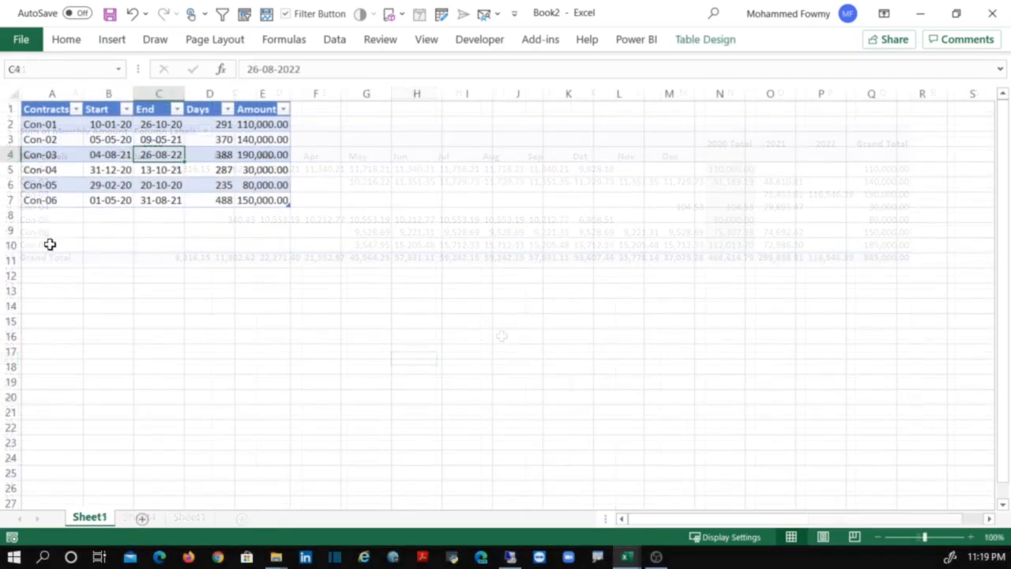
Step: Check the table name assigned to the contracts table on Sheet1
click(81, 152)
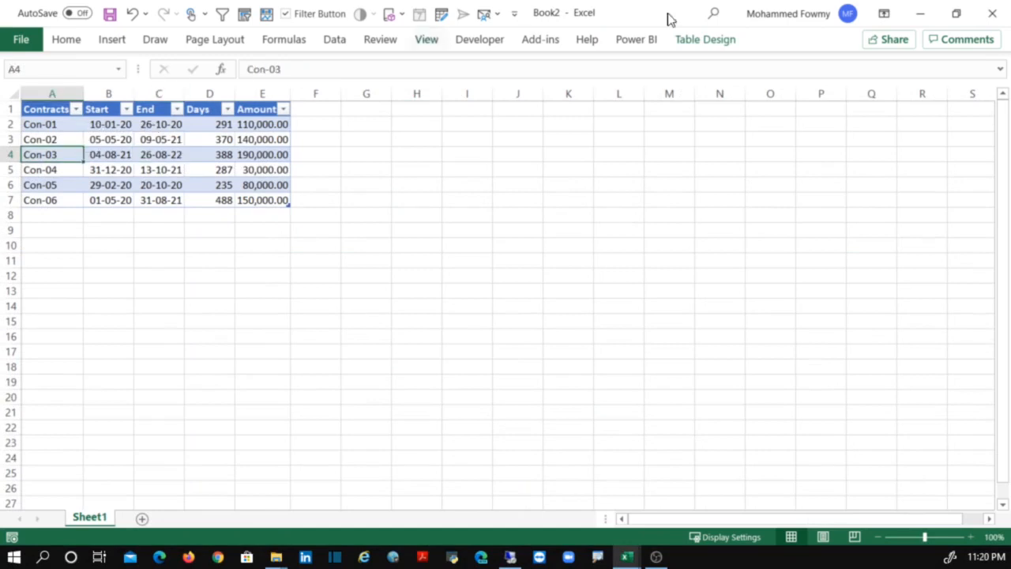
click(695, 39)
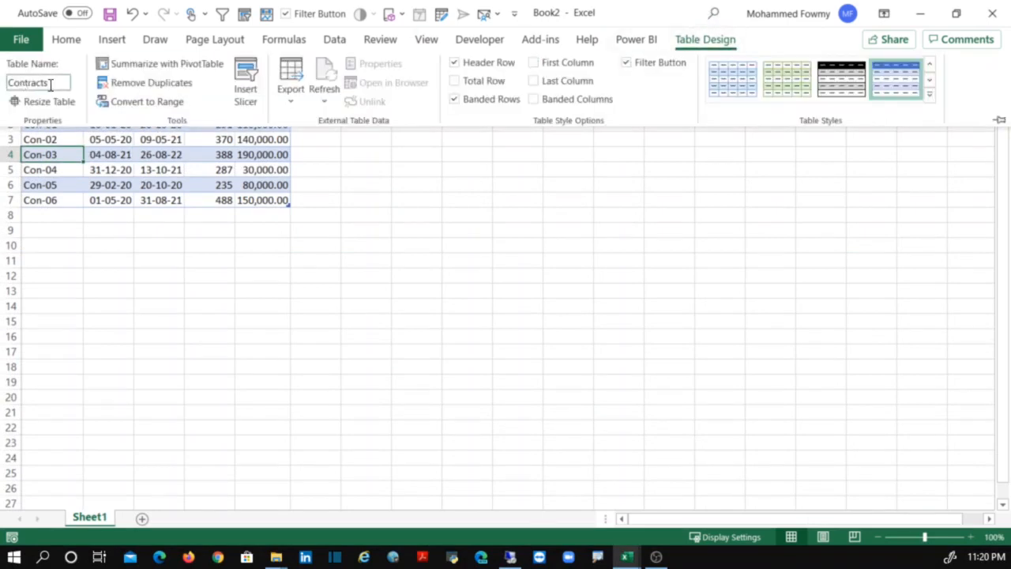
click(239, 186)
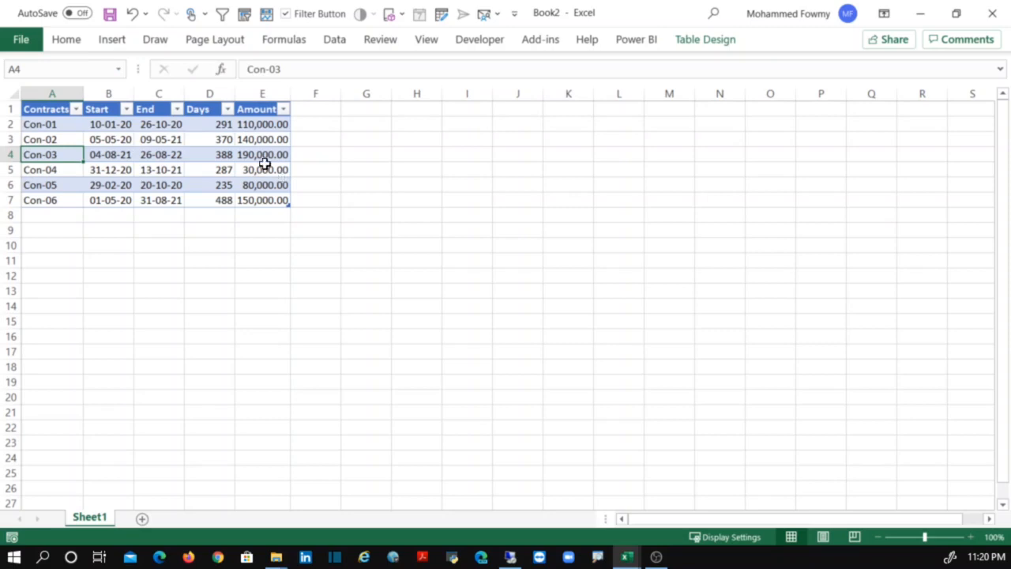
Step: Load the contracts table from Sheet1 into the Power Query Editor as a new query
click(334, 41)
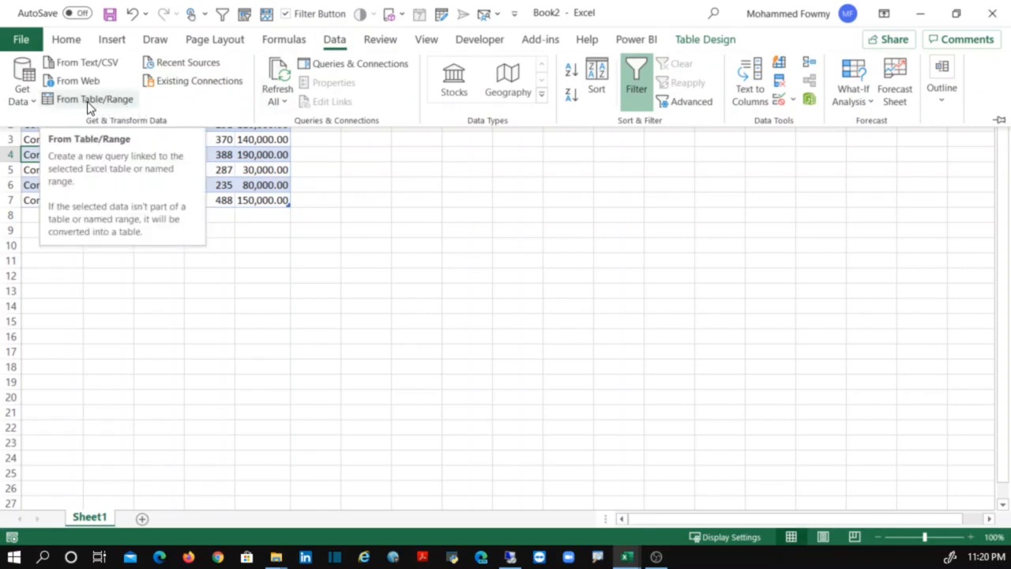
click(253, 195)
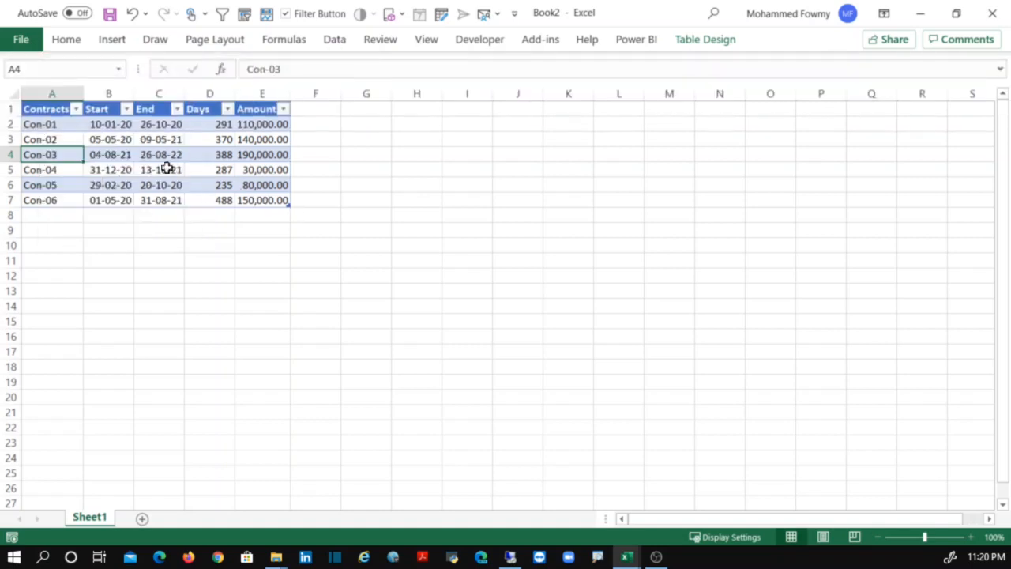
right_click(165, 143)
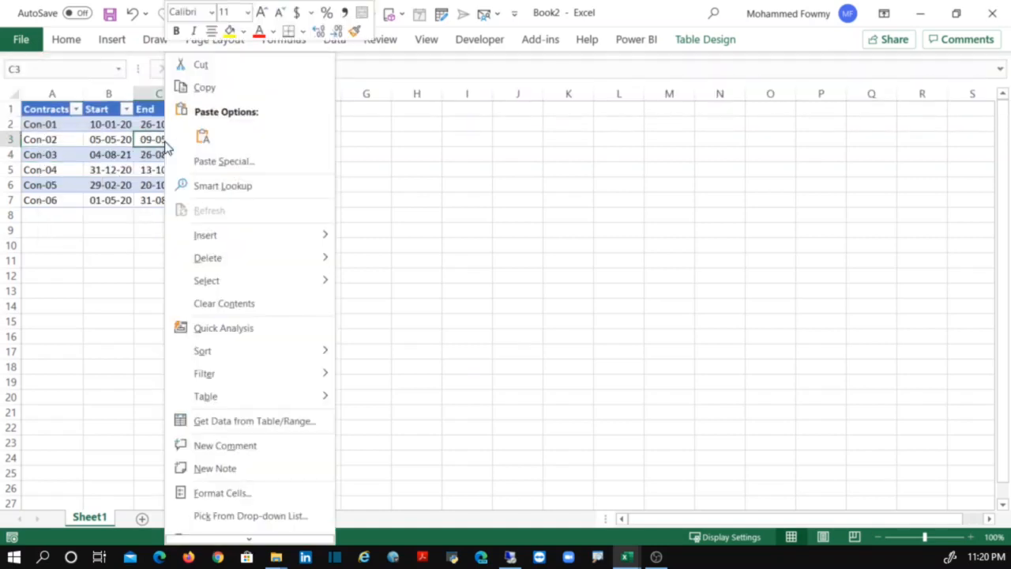
click(215, 422)
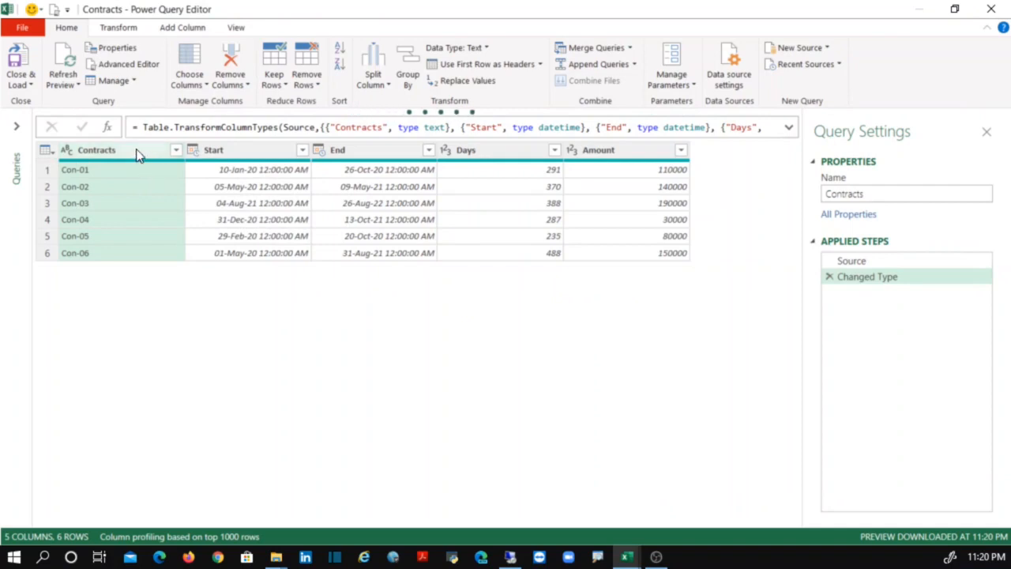
Step: Change the data type of the Start and End columns to Date, replacing the current conversion
click(102, 155)
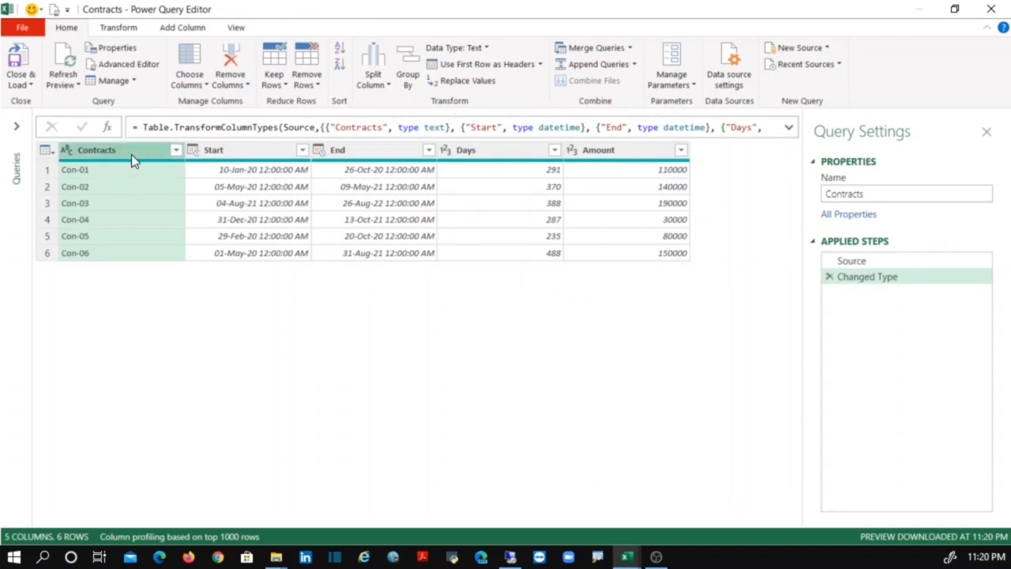
click(272, 152)
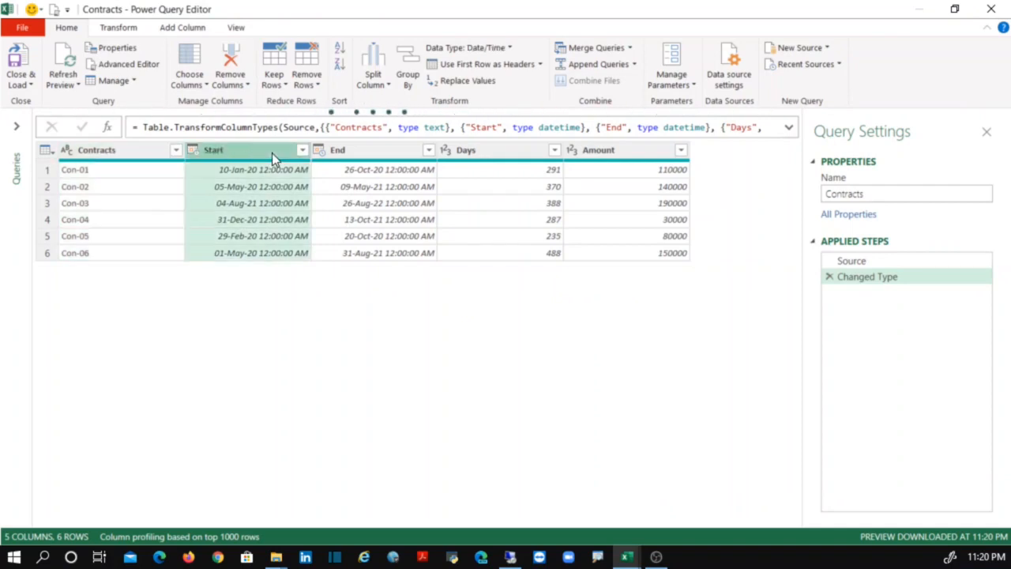
shift+click(360, 150)
right_click(360, 151)
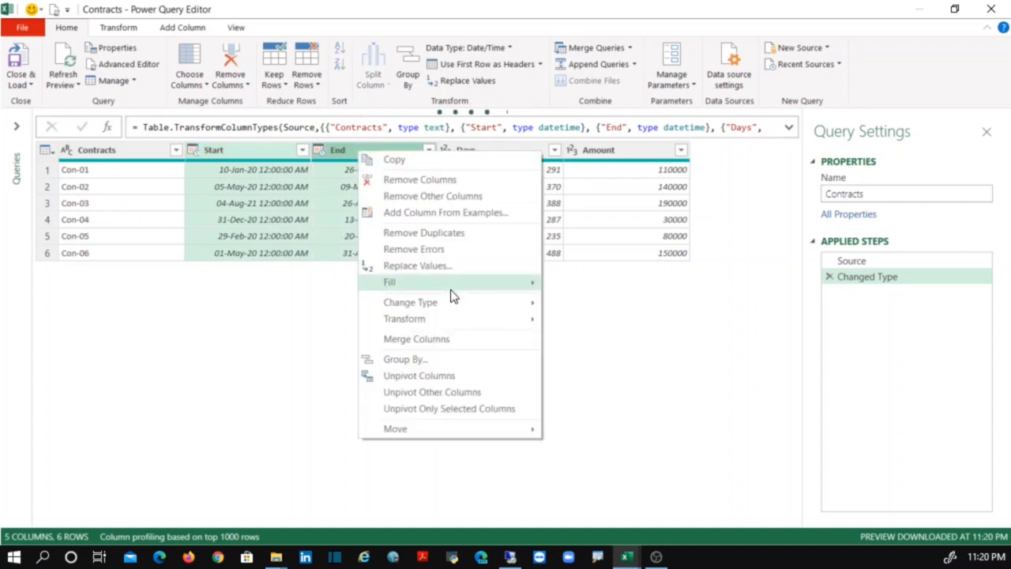
mouse_move(507, 309)
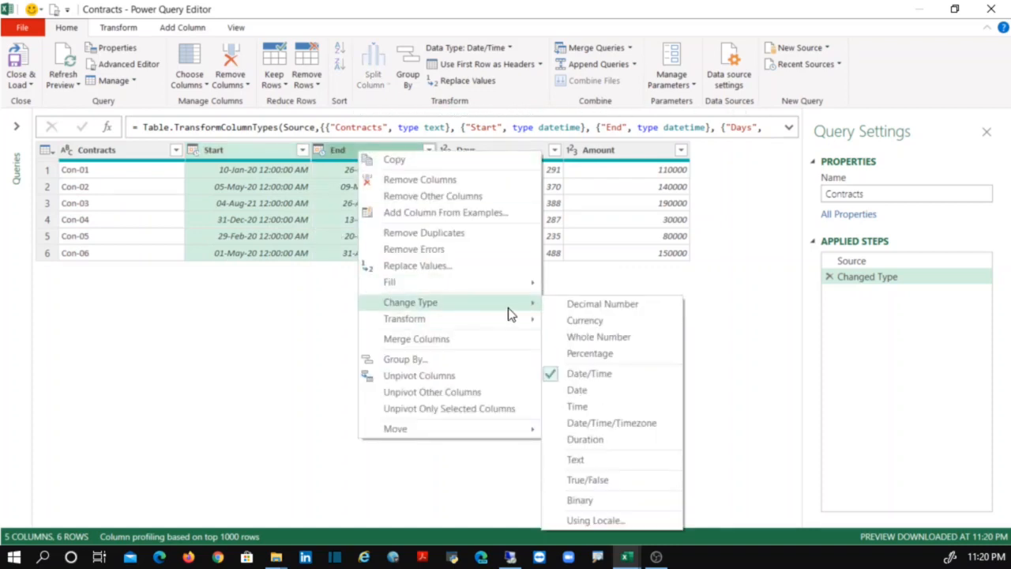
click(593, 392)
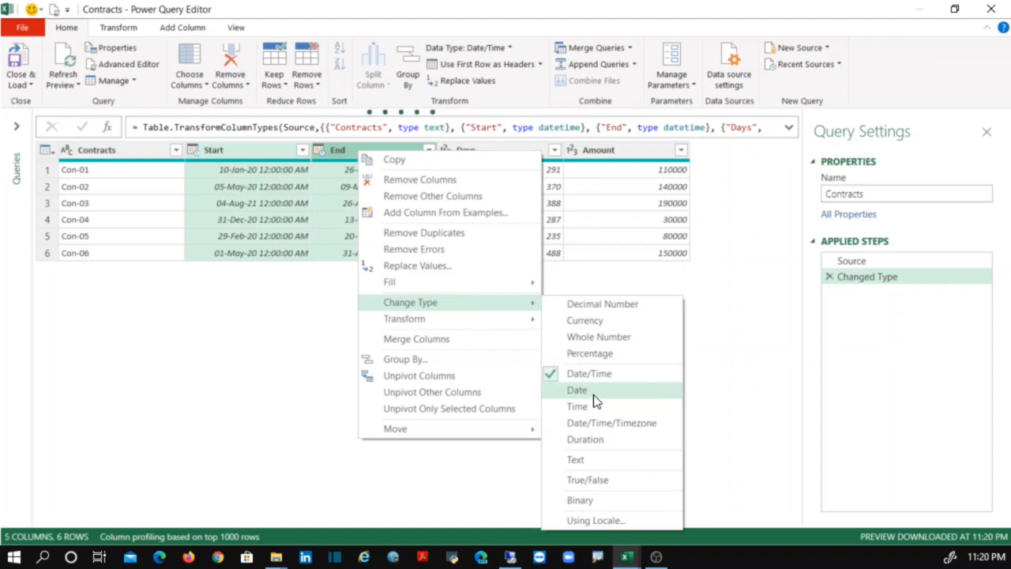
click(471, 324)
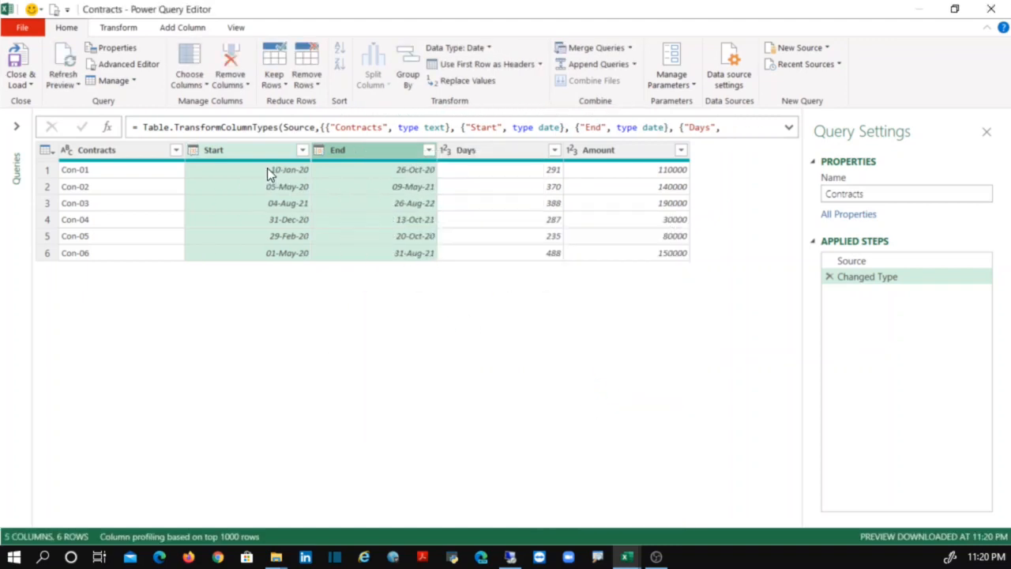
click(623, 156)
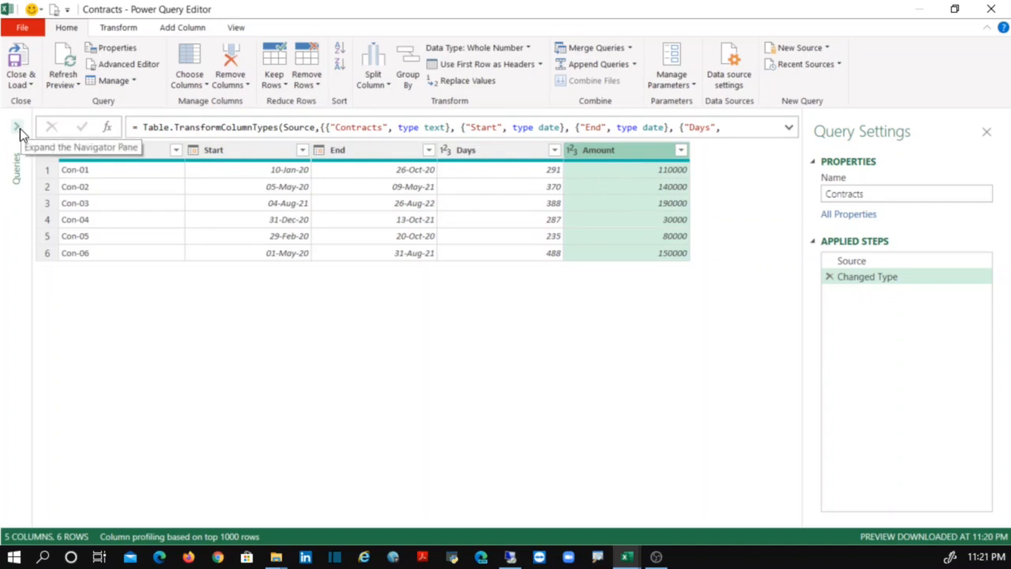
click(121, 174)
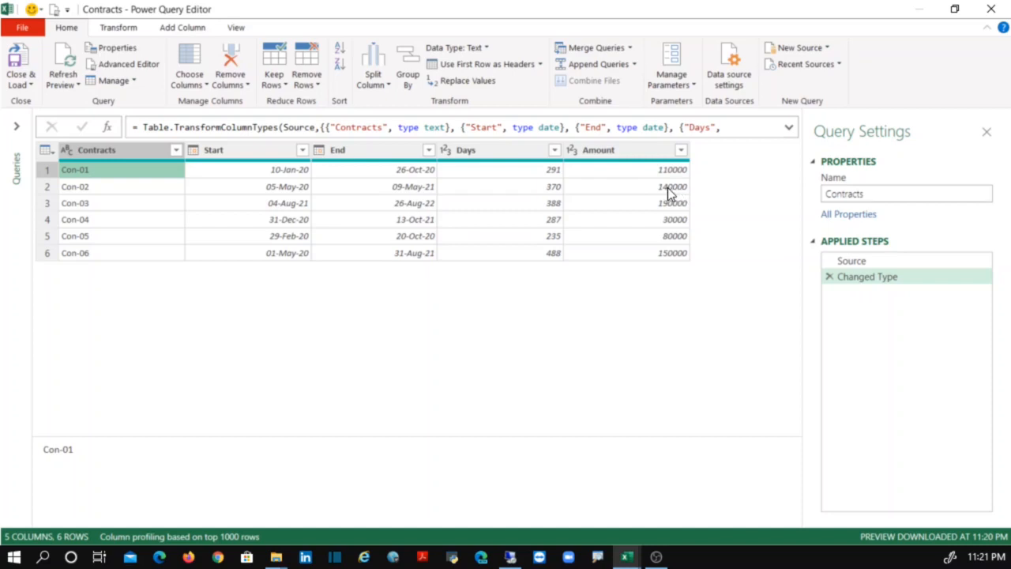
Step: Create a new query parameter named pStart
click(15, 131)
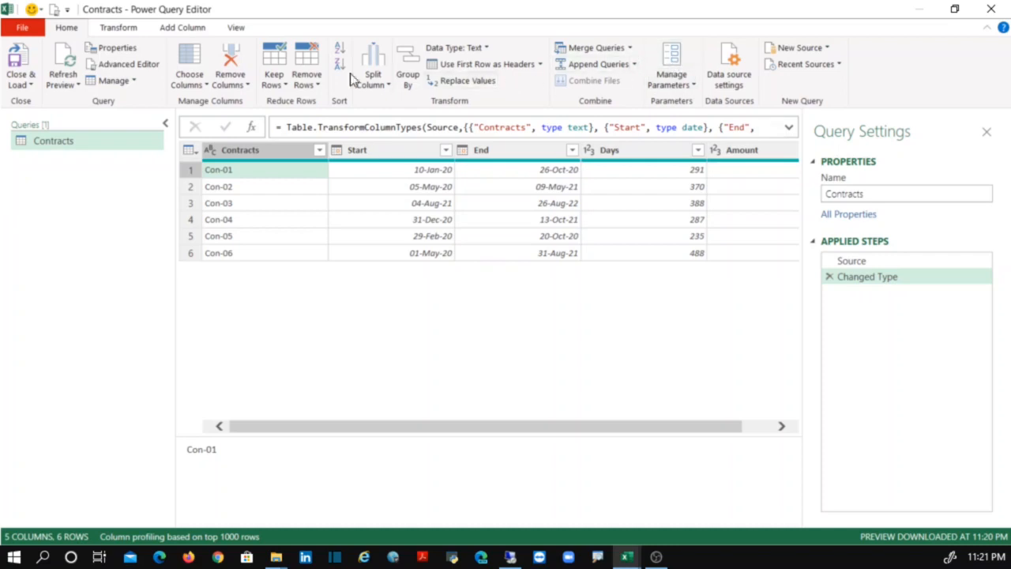
click(675, 60)
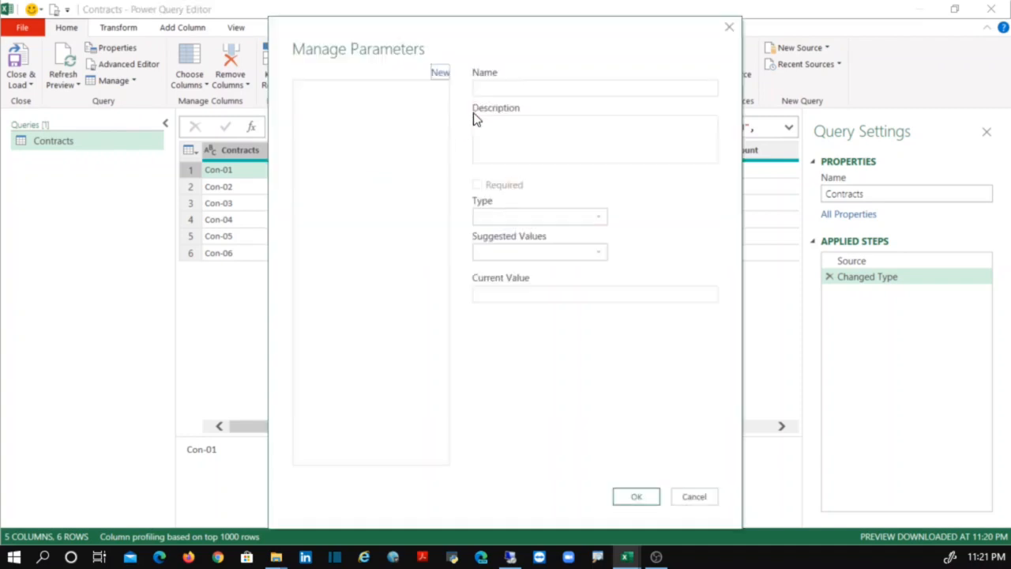
click(441, 73)
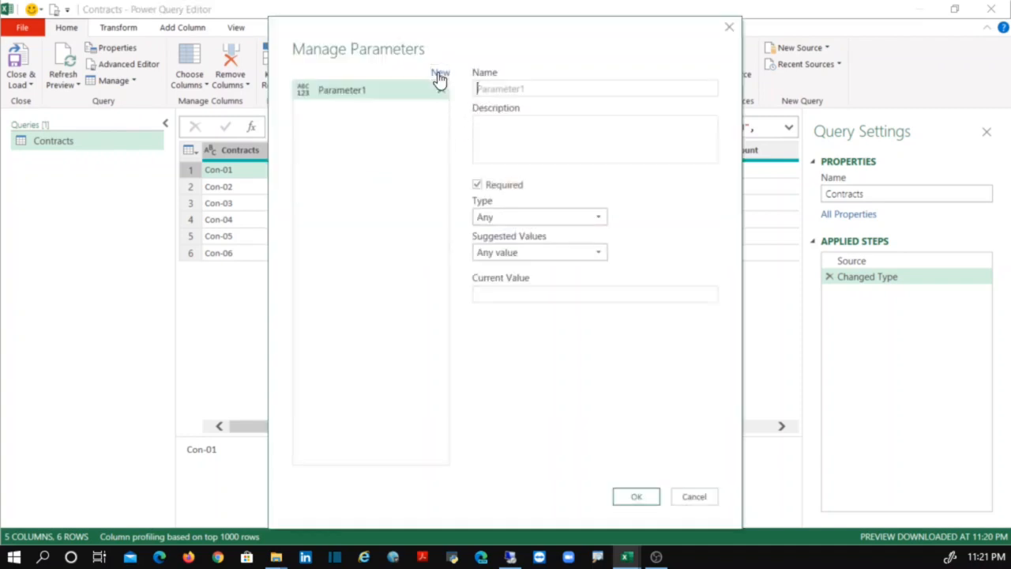
double_click(546, 89)
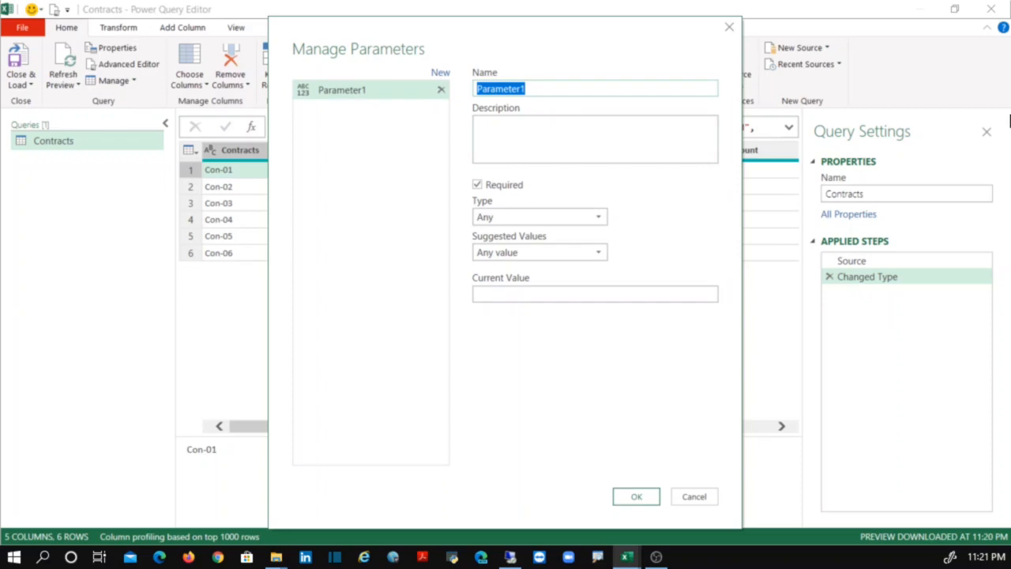
text(PStart)
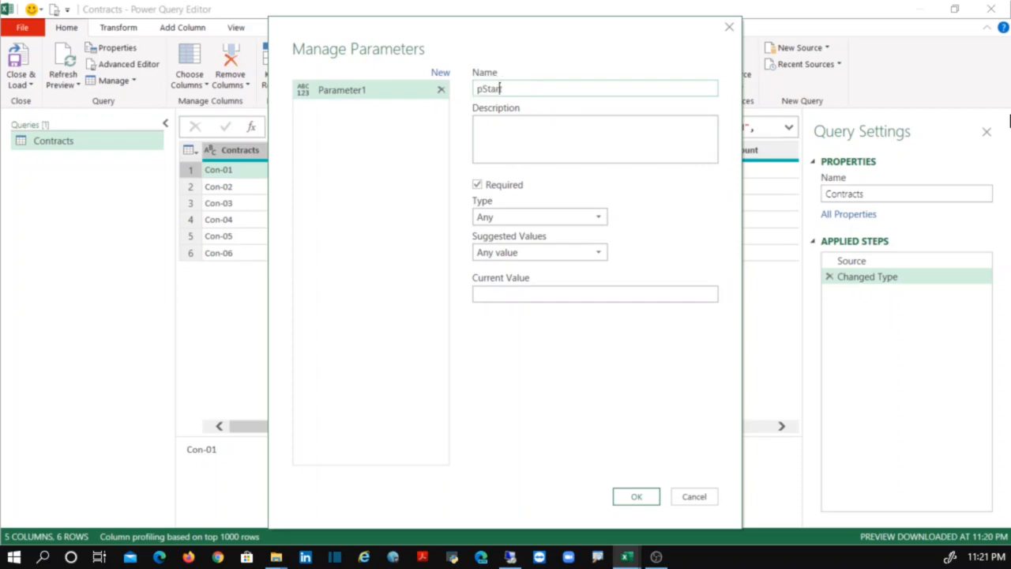
key(Tab)
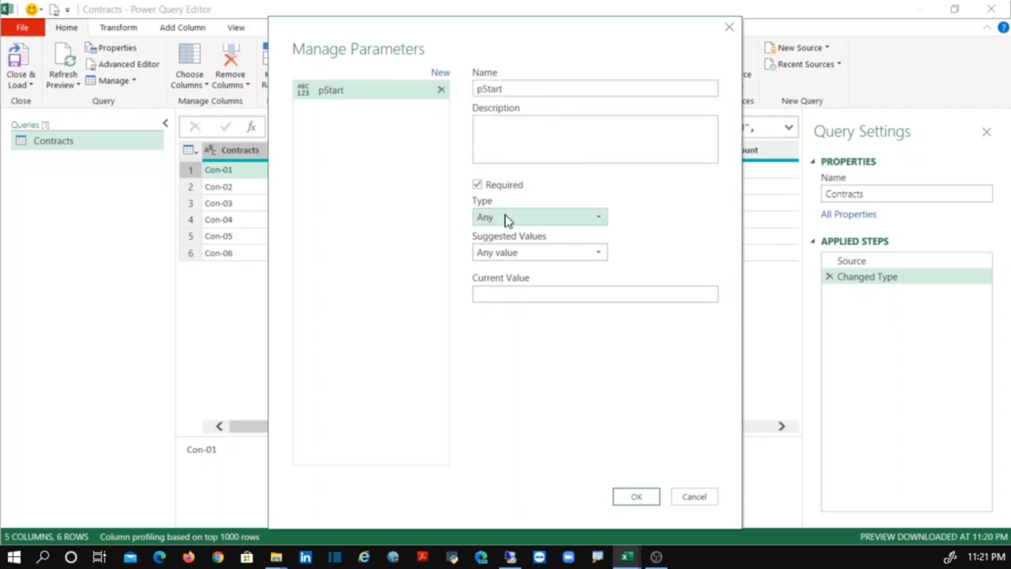
Step: Set the pStart parameter's type to Date and its current value to 10/01/2020, and save it
click(502, 218)
click(495, 283)
click(516, 293)
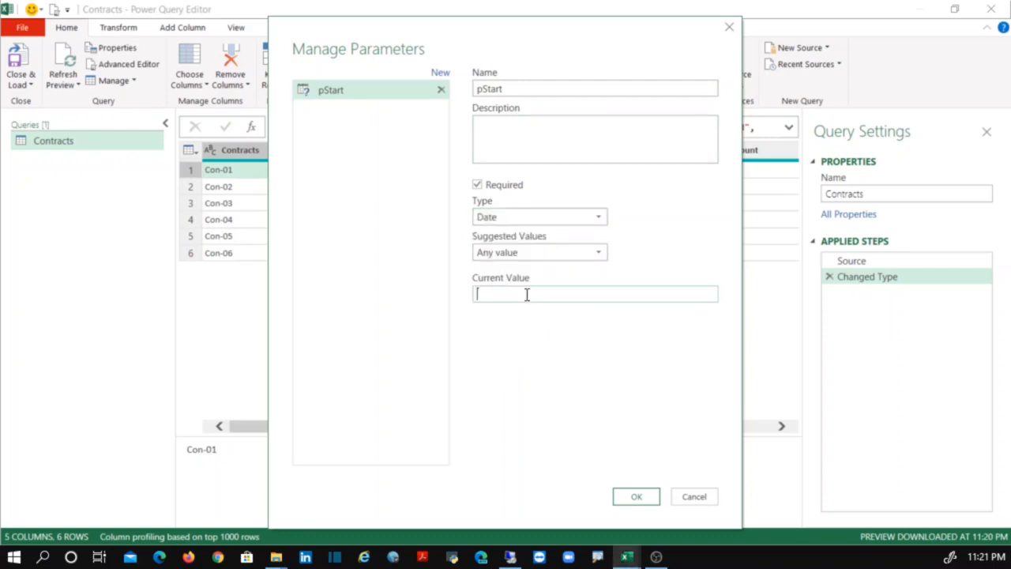
text(01)
key(BackSpace)
key(BackSpace)
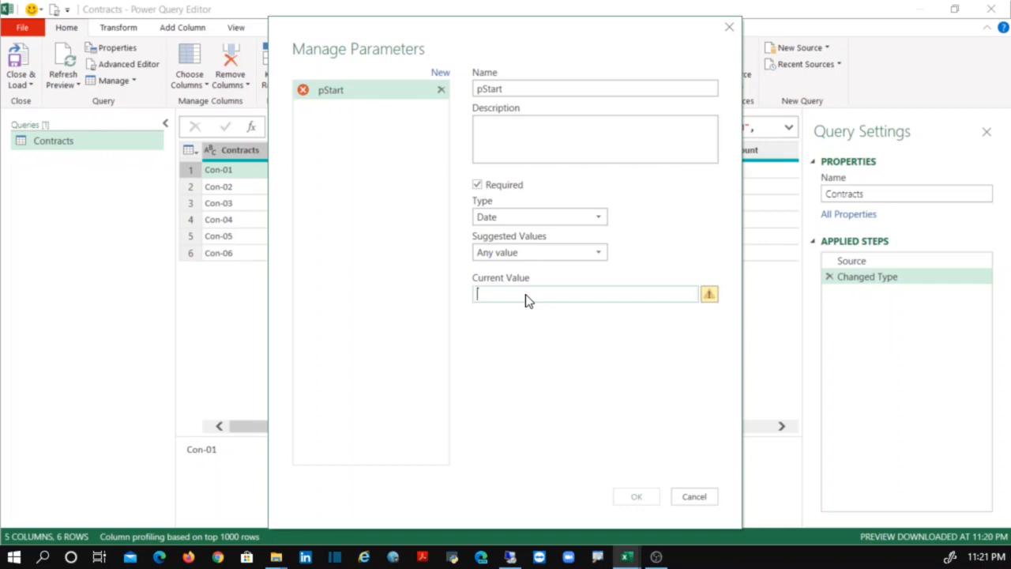
text(10/01/)
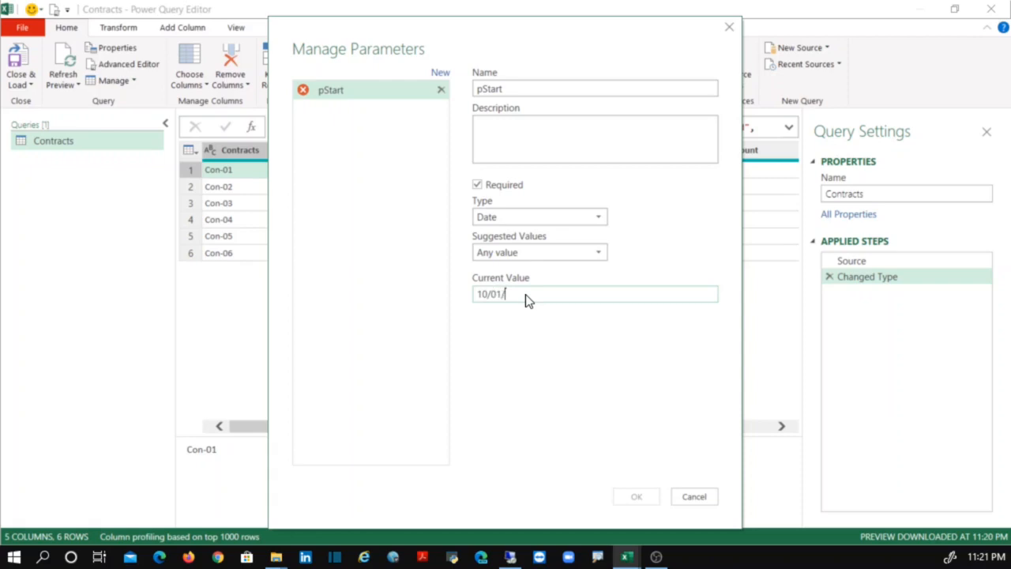
text(2020)
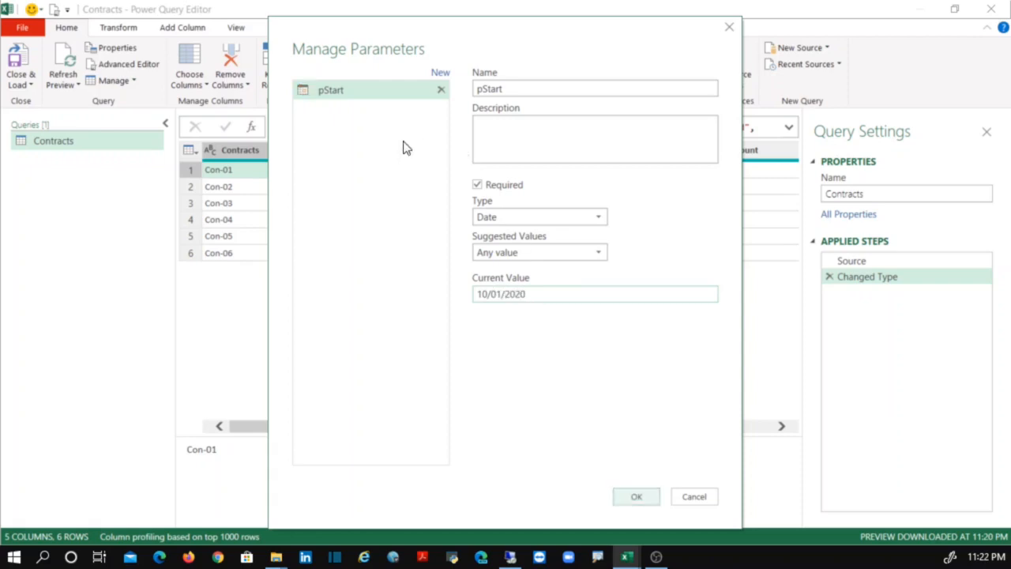
click(624, 497)
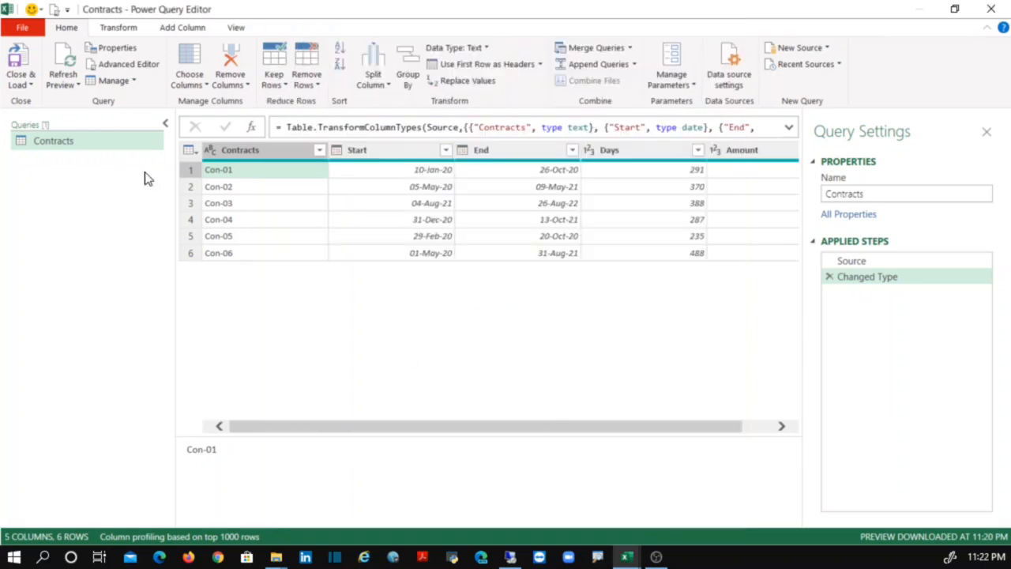
Step: Duplicate the pStart parameter
click(67, 139)
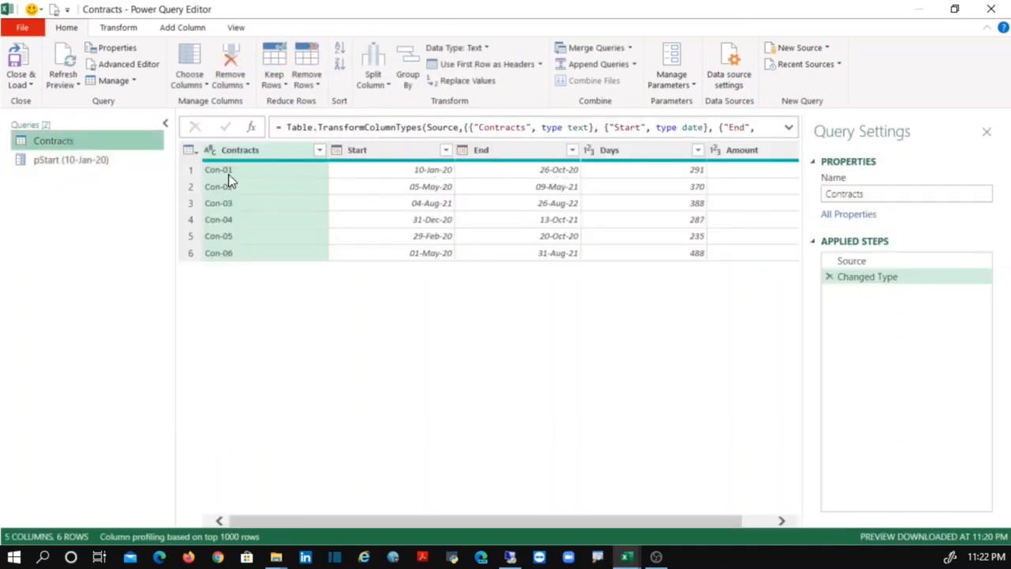
click(104, 164)
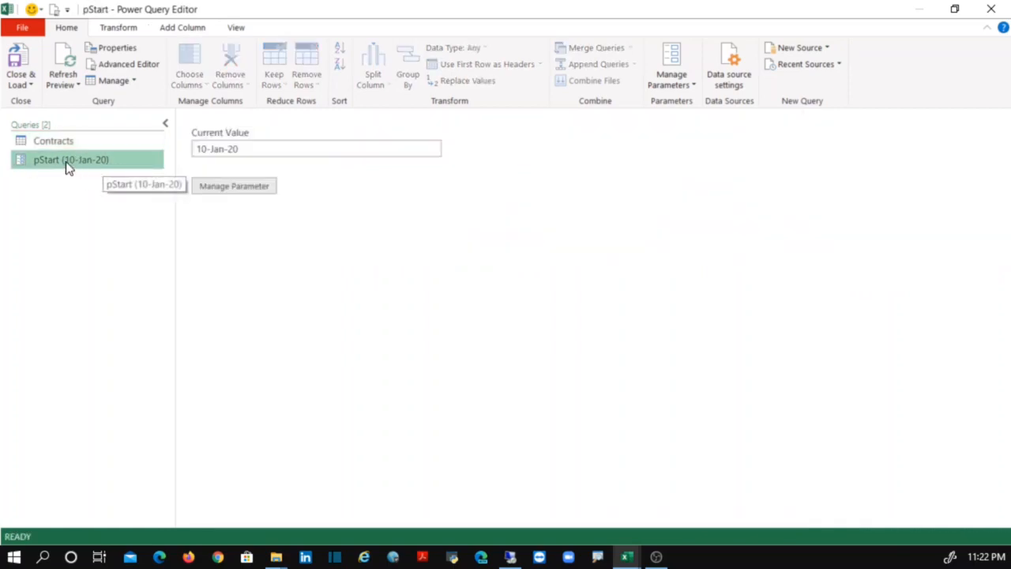
right_click(68, 168)
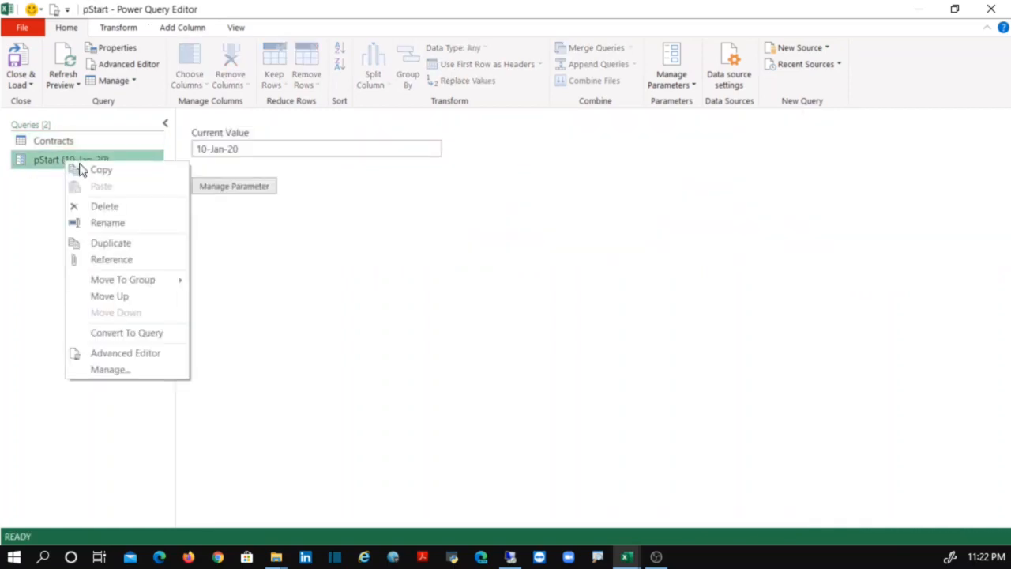
click(131, 247)
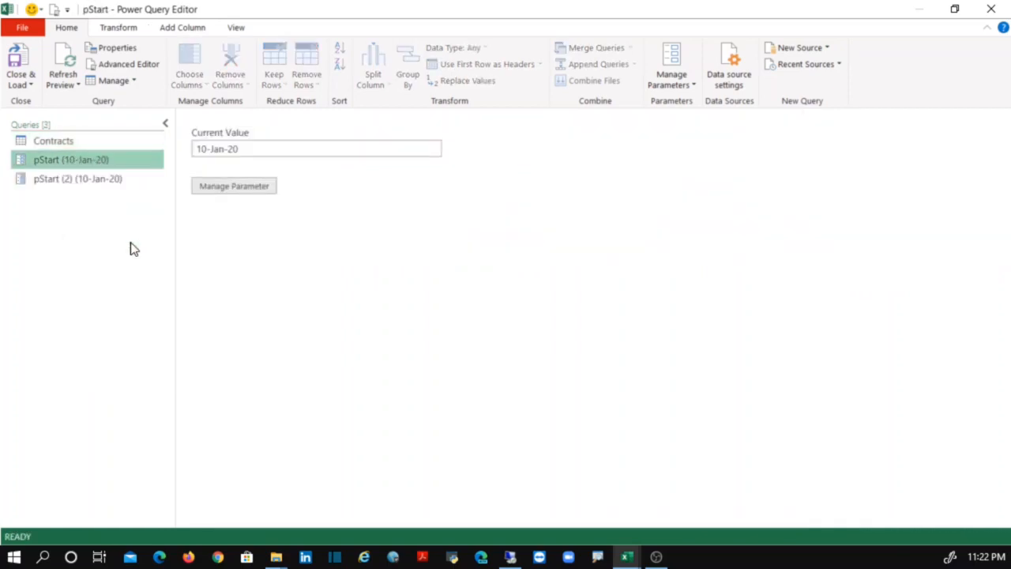
Step: Rename the duplicated pStart parameter as pEnd
click(95, 184)
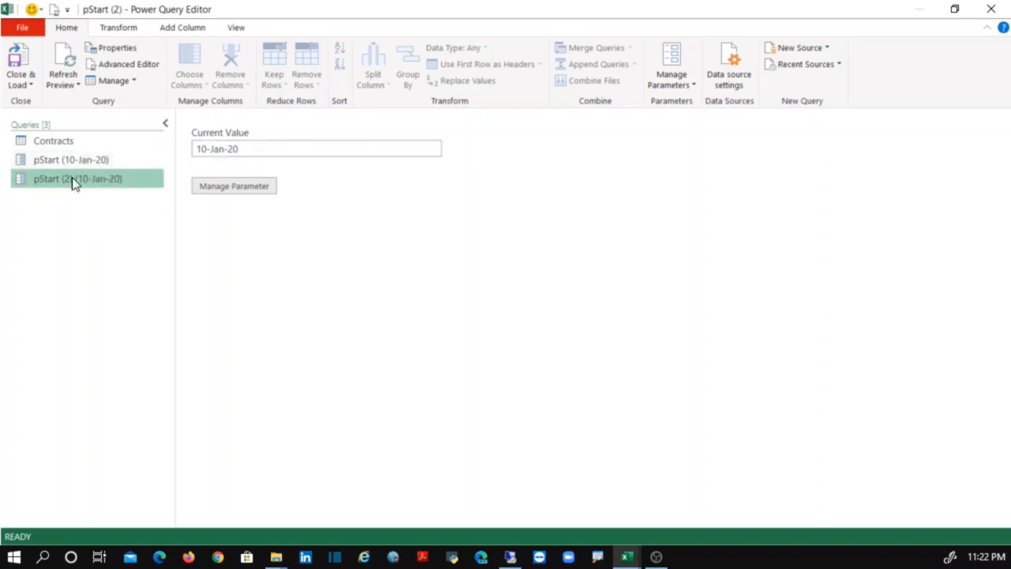
double_click(64, 179)
key(End)
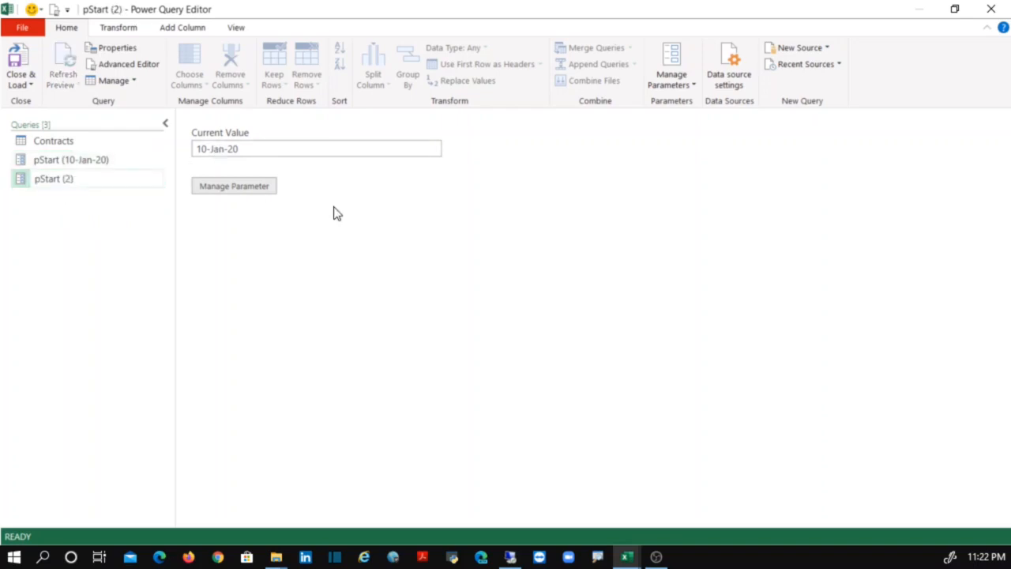
key(BackSpace)
key(BackSpace)
key(BackSpace)
key(BackSpace)
key(BackSpace)
key(BackSpace)
key(BackSpace)
key(BackSpace)
key(BackSpace)
text(End)
key(Return)
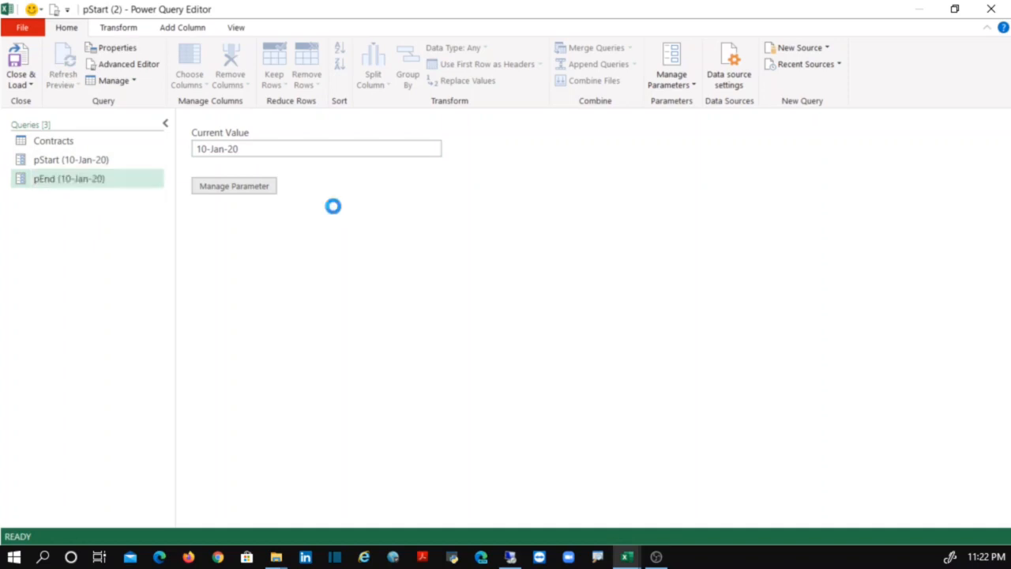
Step: Set the pEnd parameter's current value to 26/10/2020
drag(252, 148, 180, 152)
text(26)
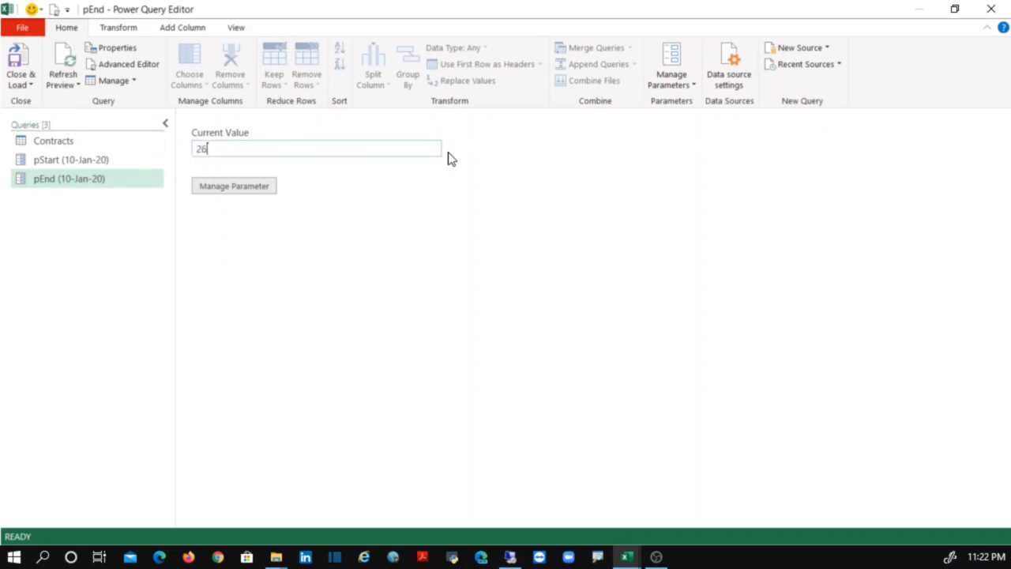
text(/10/2020)
key(Return)
Step: Review the pStart and pEnd parameter values against the dates, days and amounts in the Contracts query
click(77, 163)
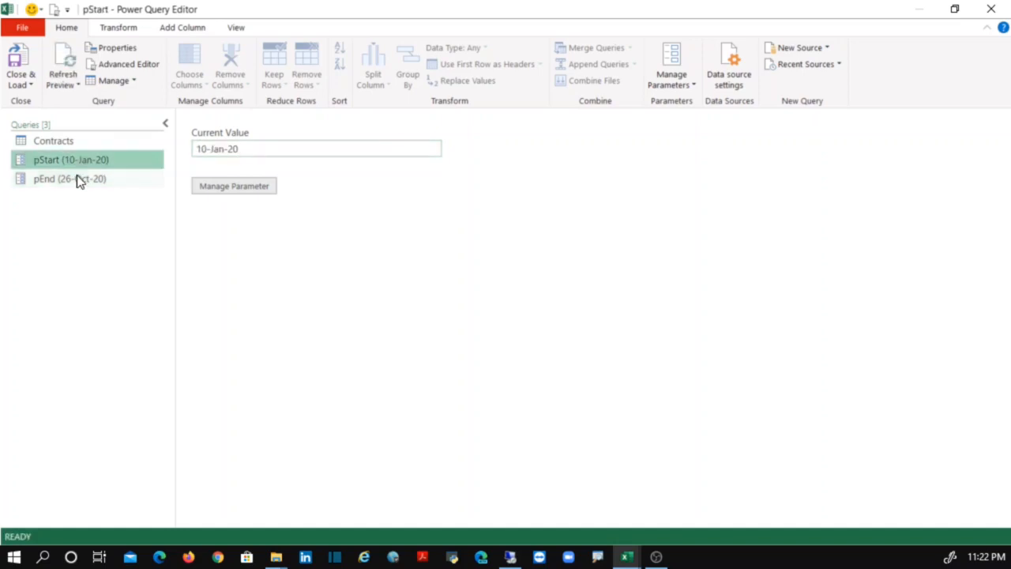
click(84, 177)
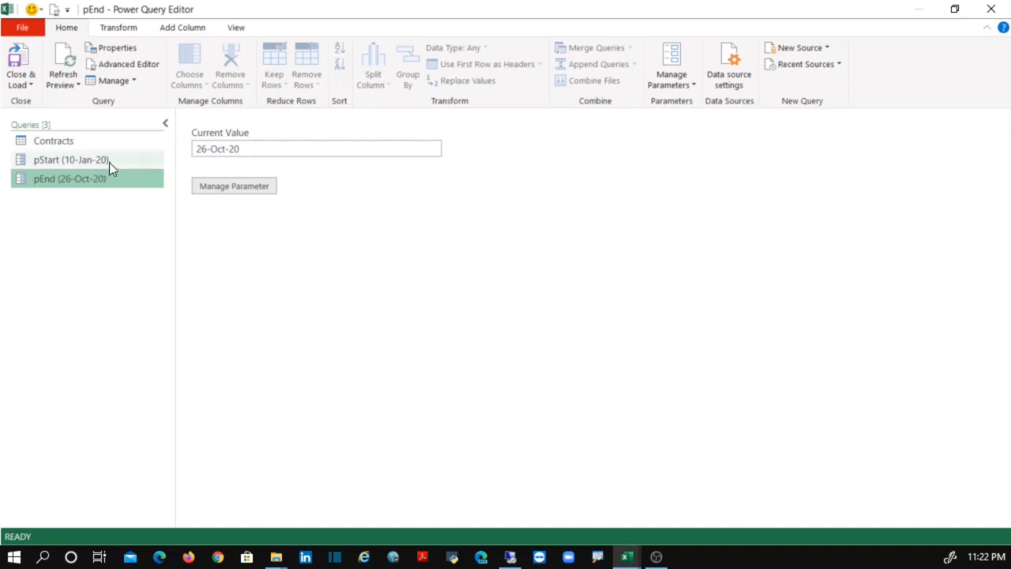
click(109, 162)
click(109, 146)
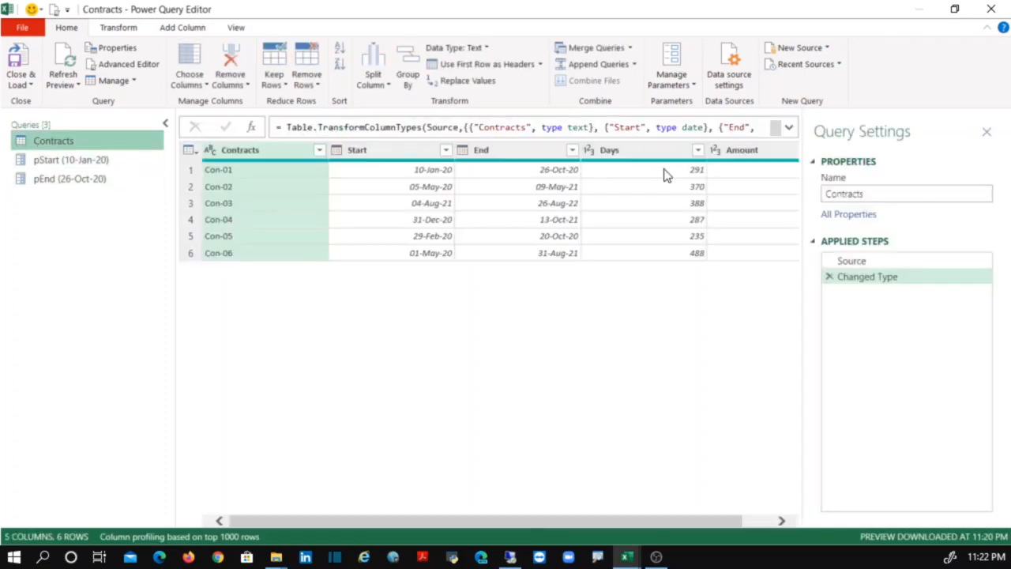
drag(525, 523, 721, 519)
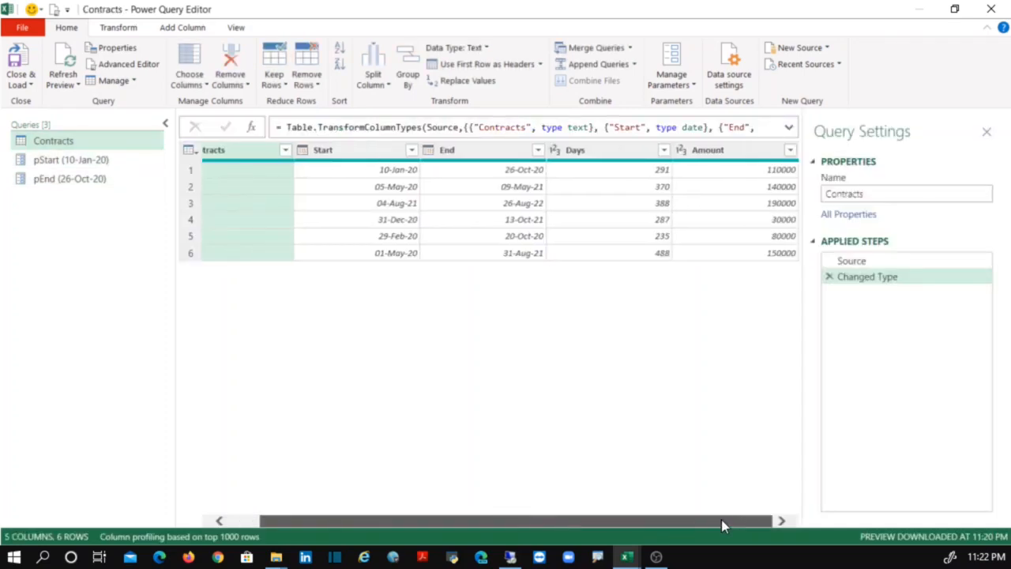
Step: Add a new blank query and name it Period
right_click(78, 207)
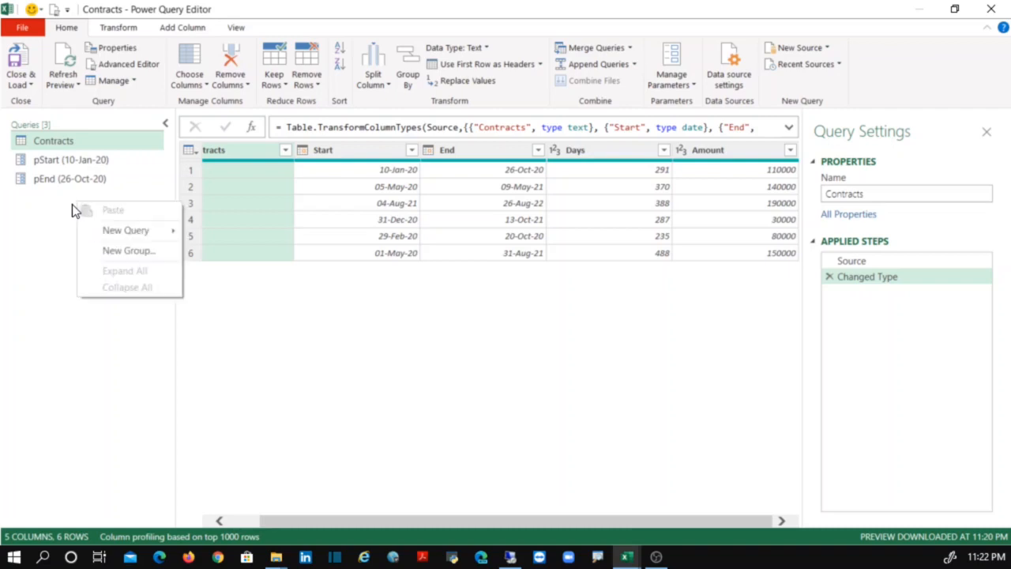
mouse_move(168, 237)
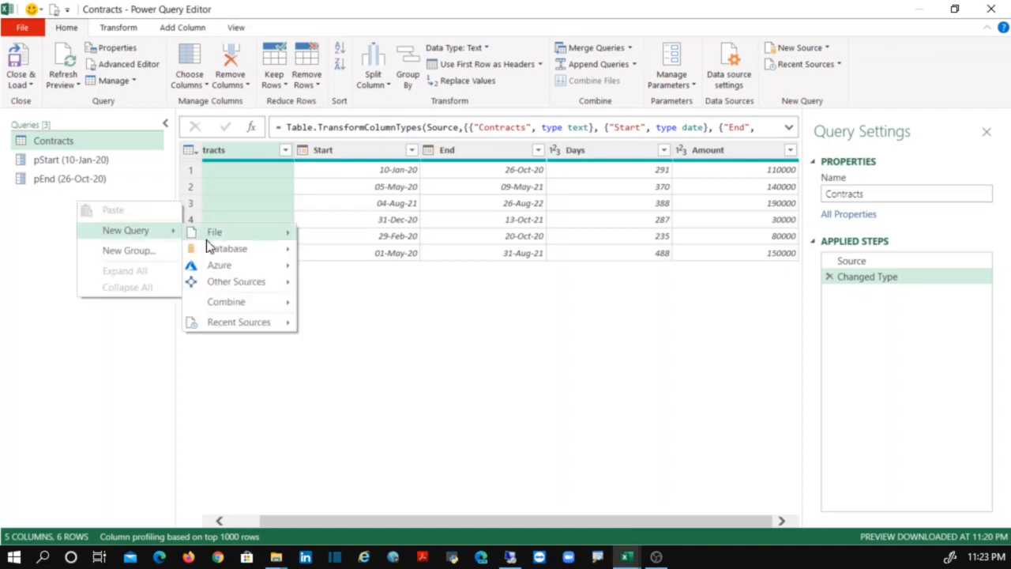
mouse_move(261, 288)
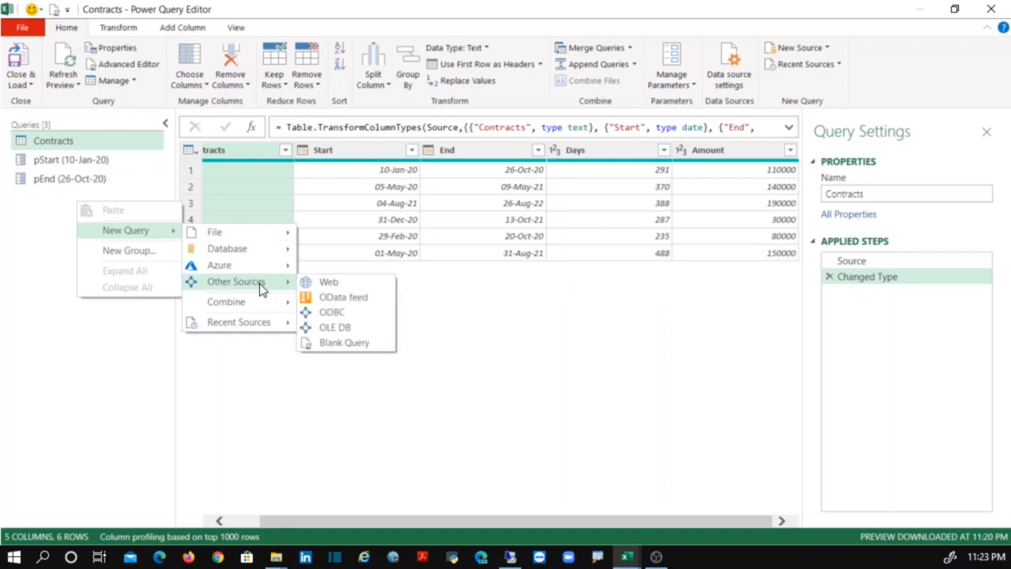
click(355, 342)
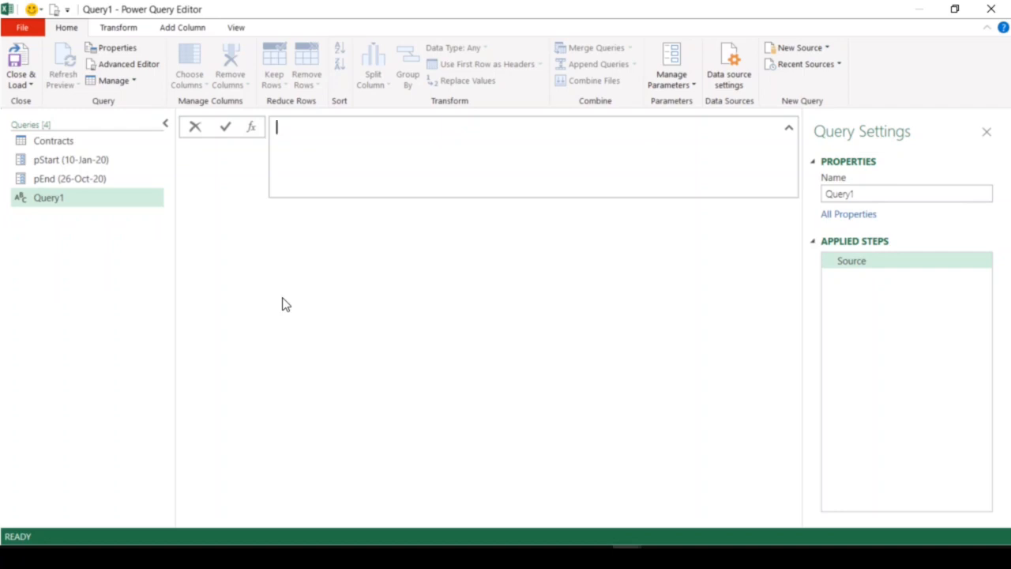
click(867, 193)
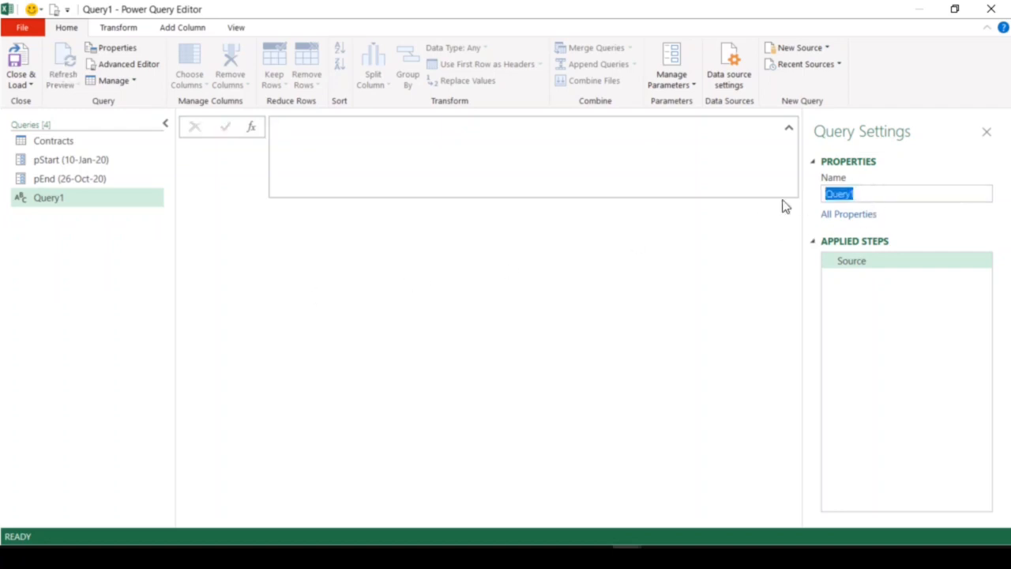
text(Period)
key(Return)
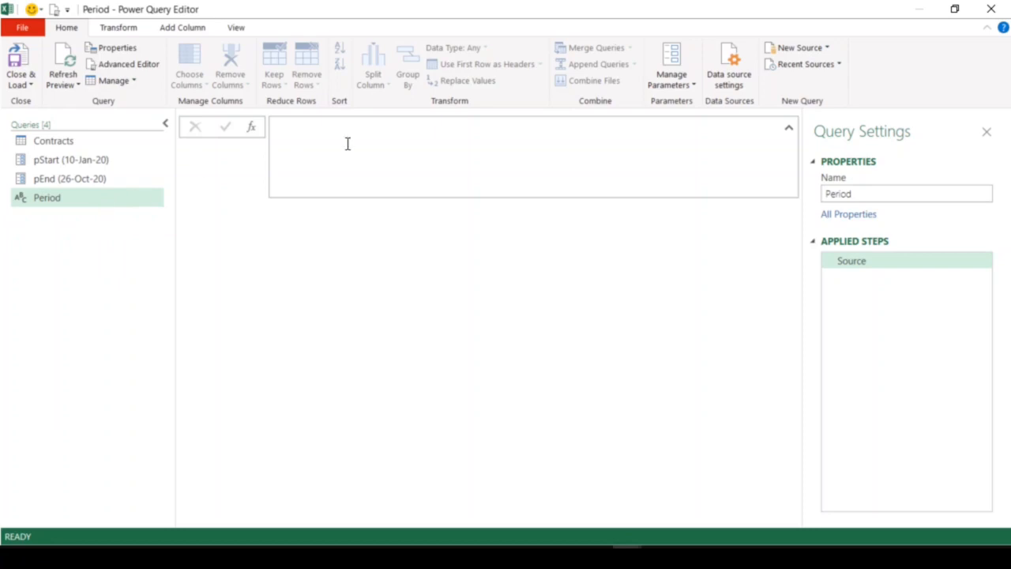
Step: Start a List.Generate function in the Period query's formula, with an empty line for its arguments
click(303, 127)
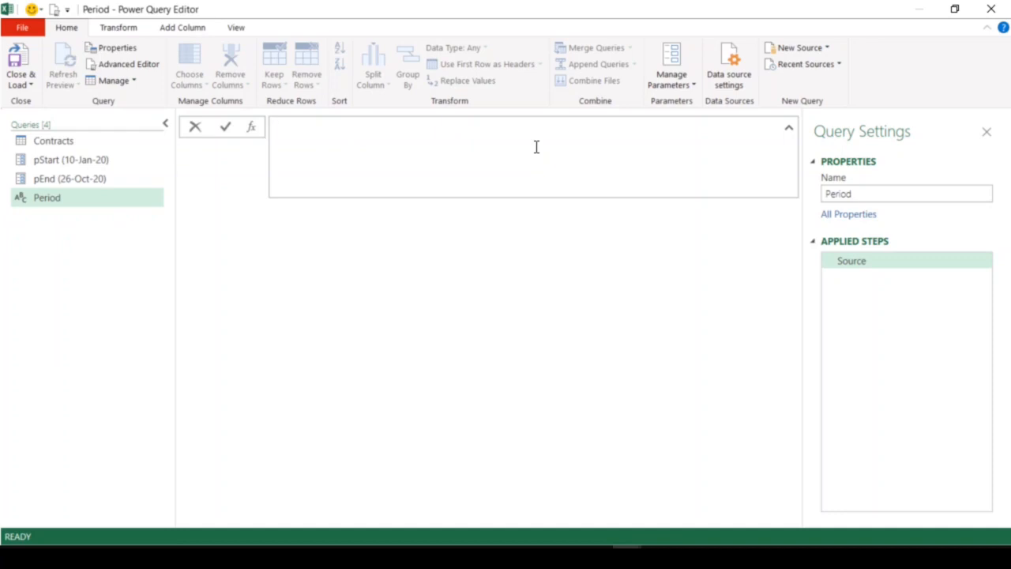
text(=gene)
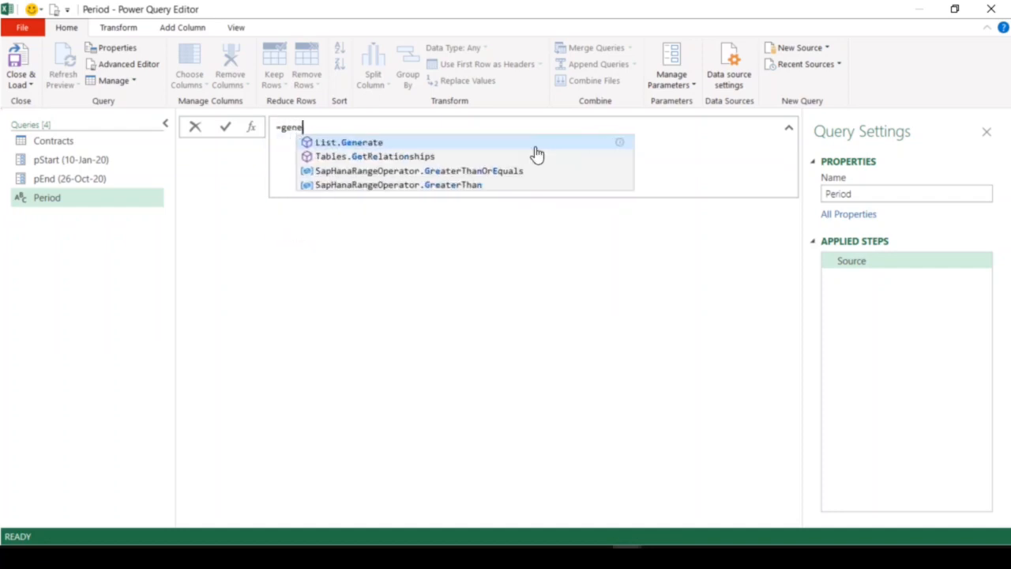
click(535, 148)
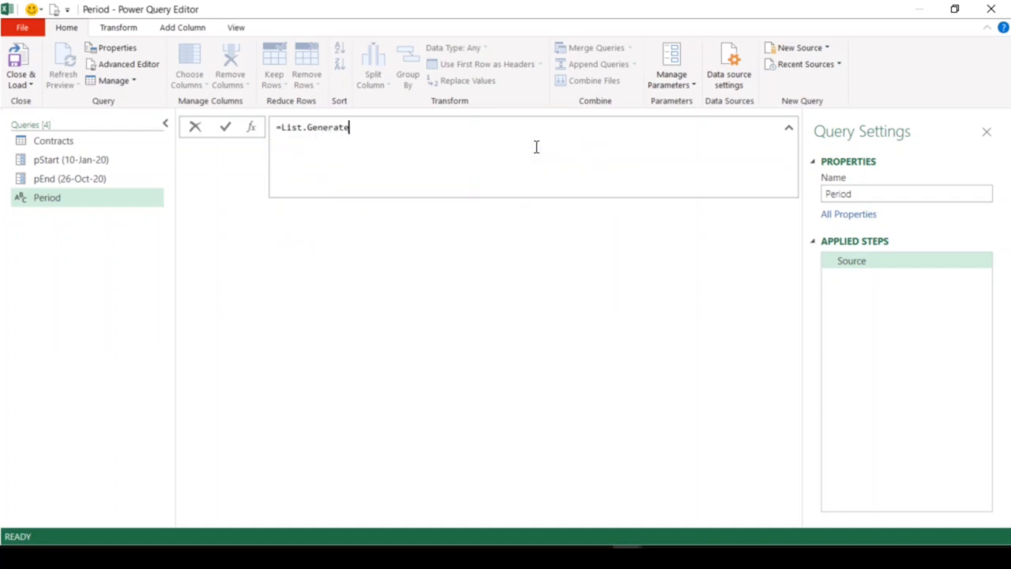
text(()
key(shift+Return)
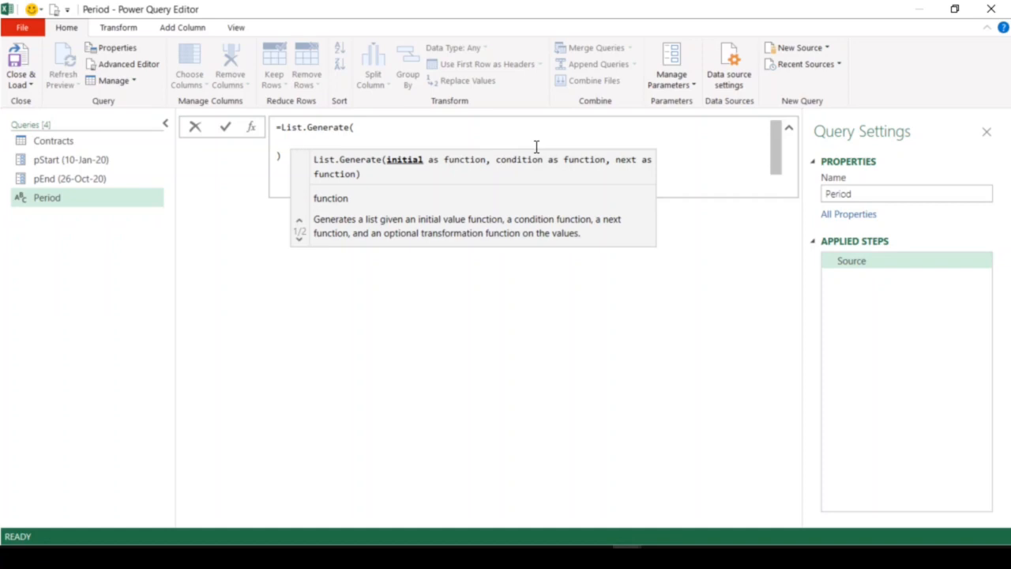
Step: Enter the initial function as ()=> with a record holding two fields without values, fDate and fDay
text(())
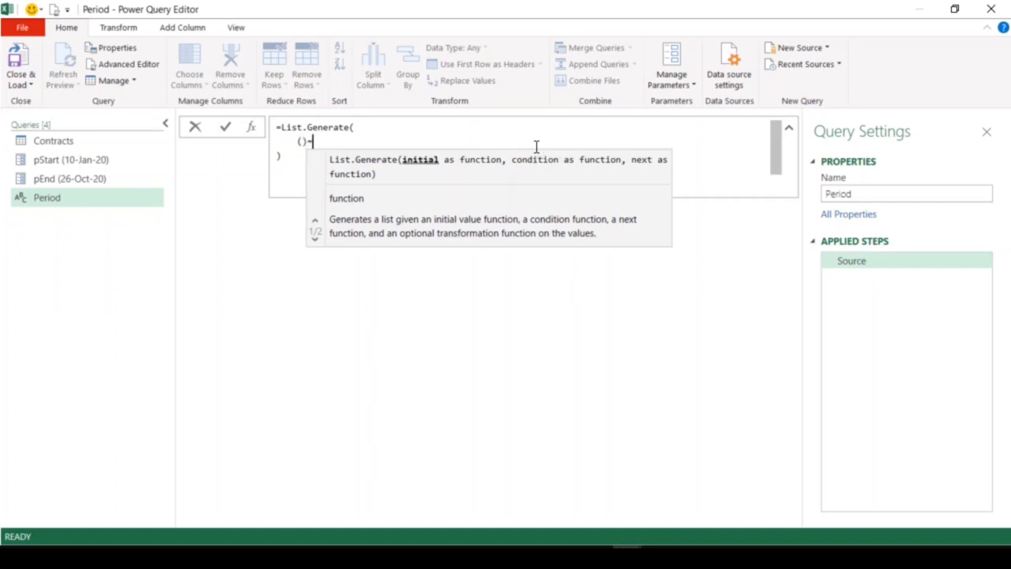
text(=>)
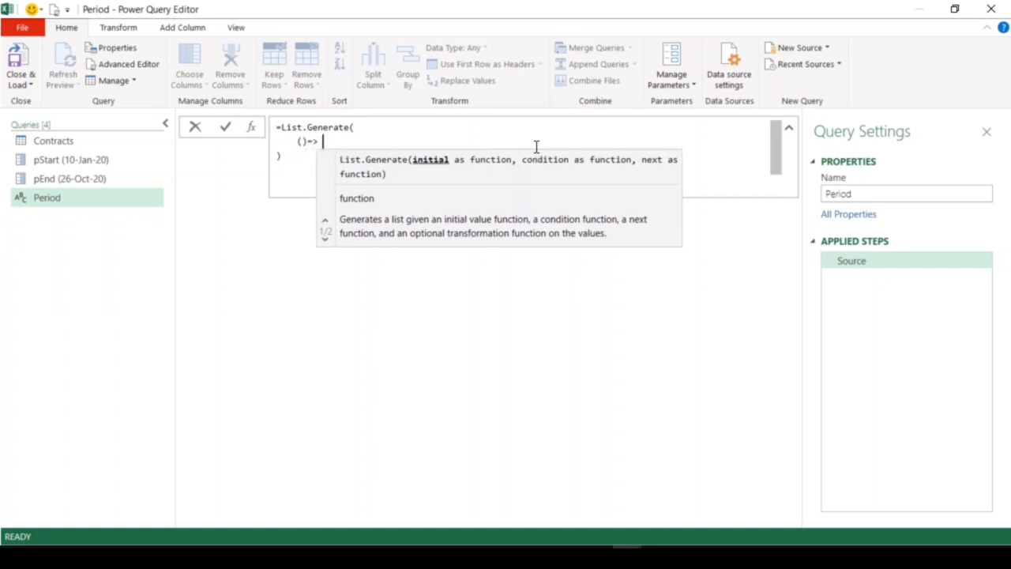
text( [)
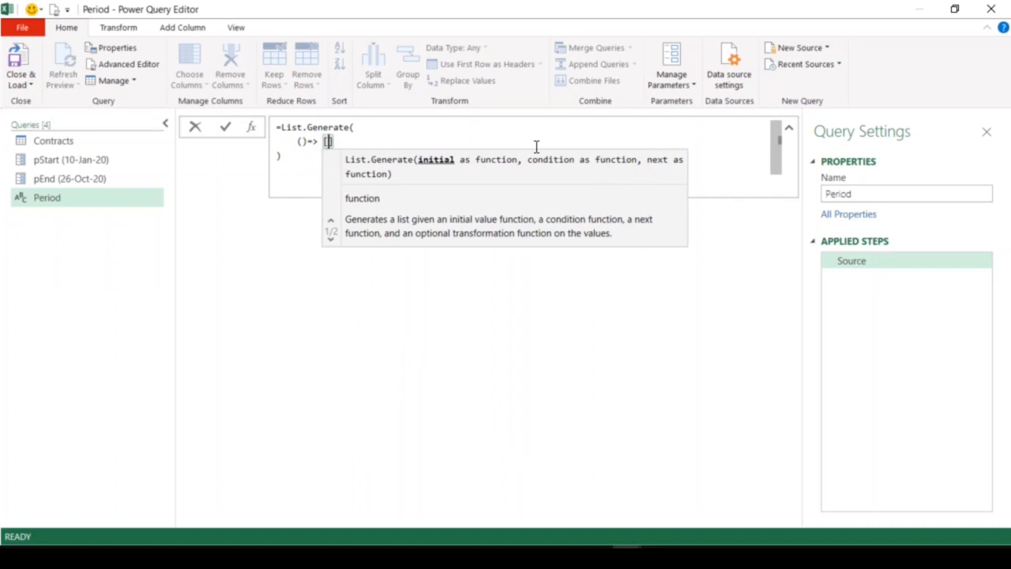
text(fDate)
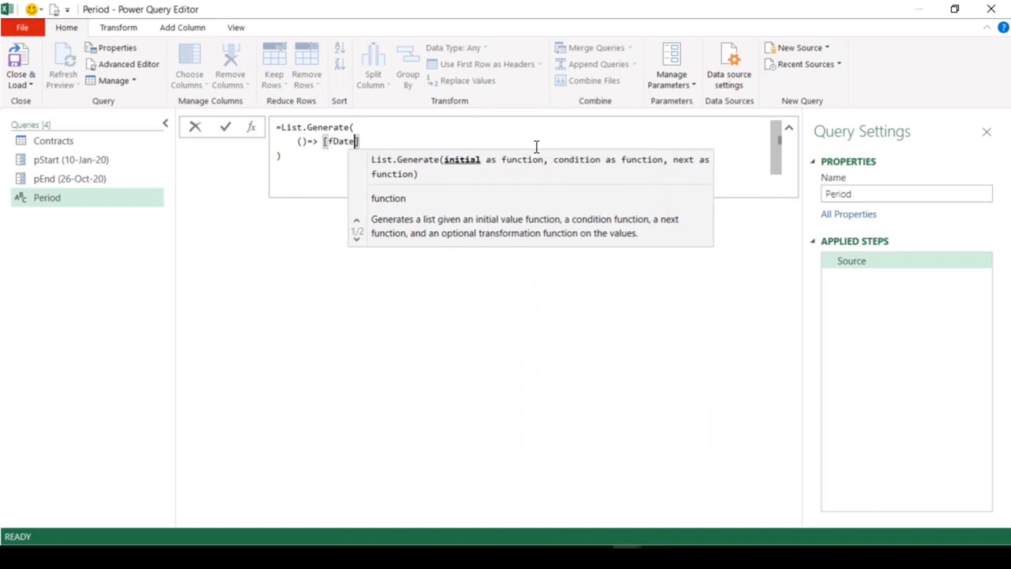
text( = )
text(, D)
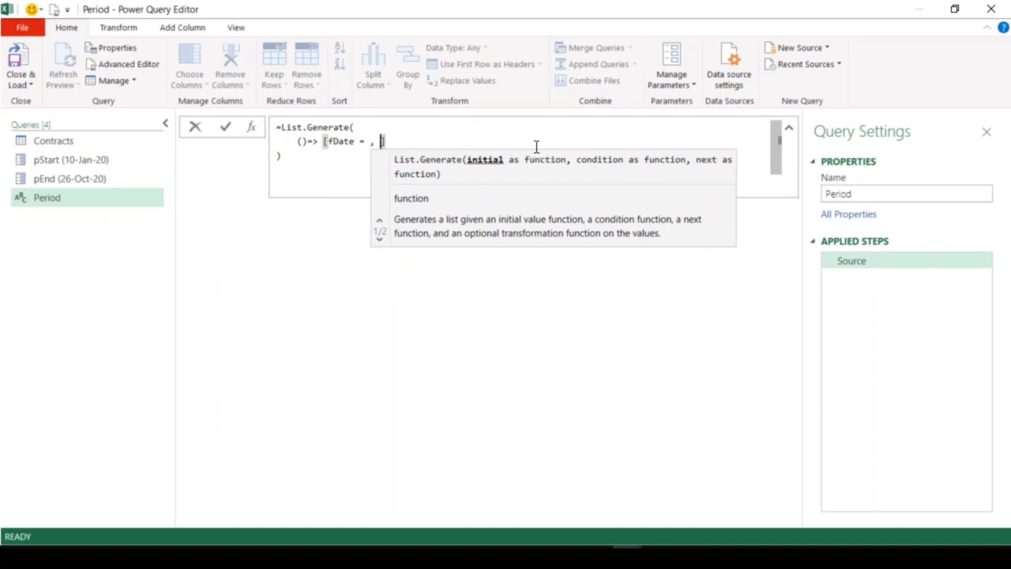
text(ay)
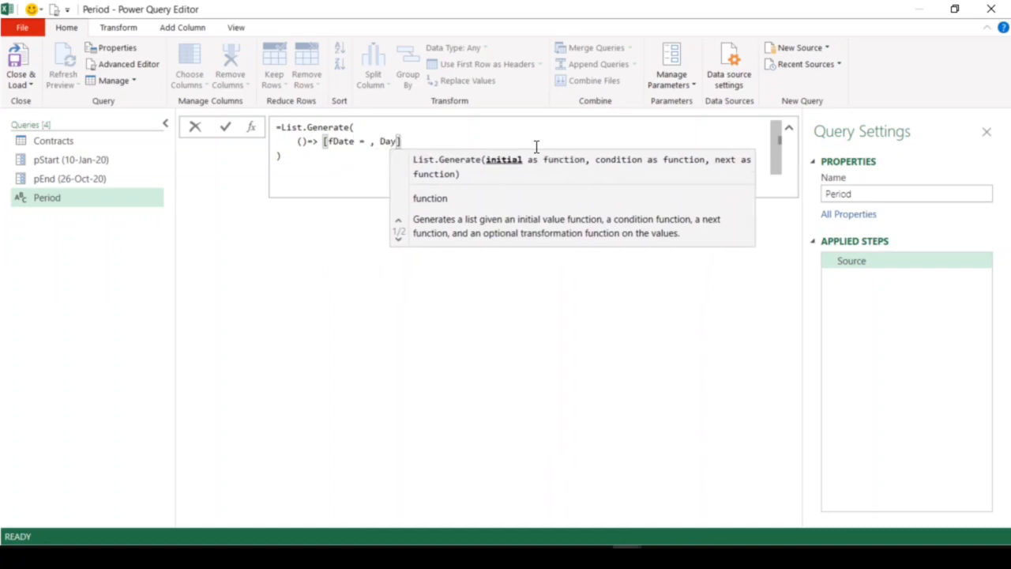
key(BackSpace)
key(BackSpace)
key(BackSpace)
text(fDay=)
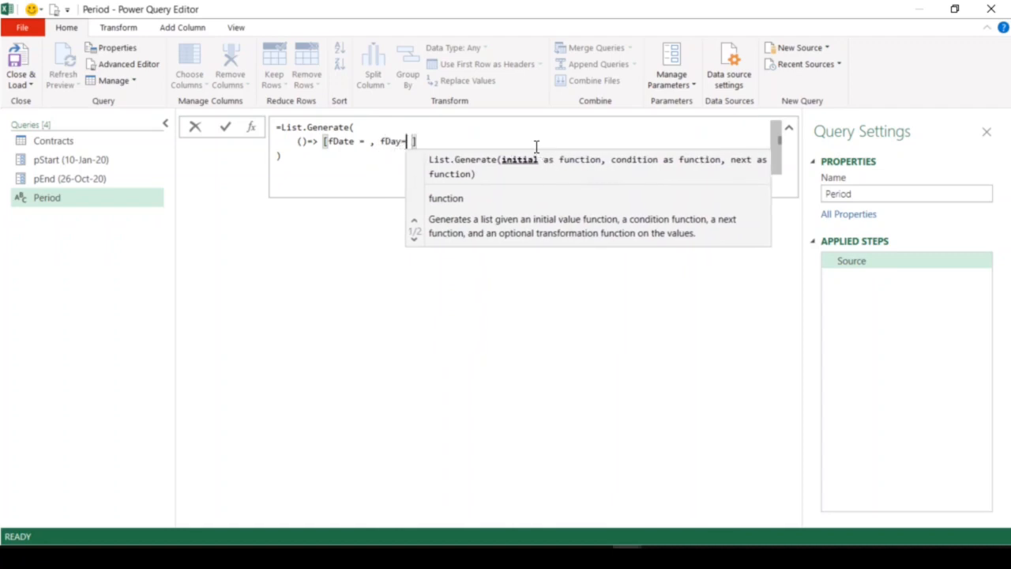
Step: Set the initial record's fDate field to the pStart parameter
key(Left)
key(Left)
key(Left)
key(Left)
key(Left)
key(Left)
key(Left)
key(Left)
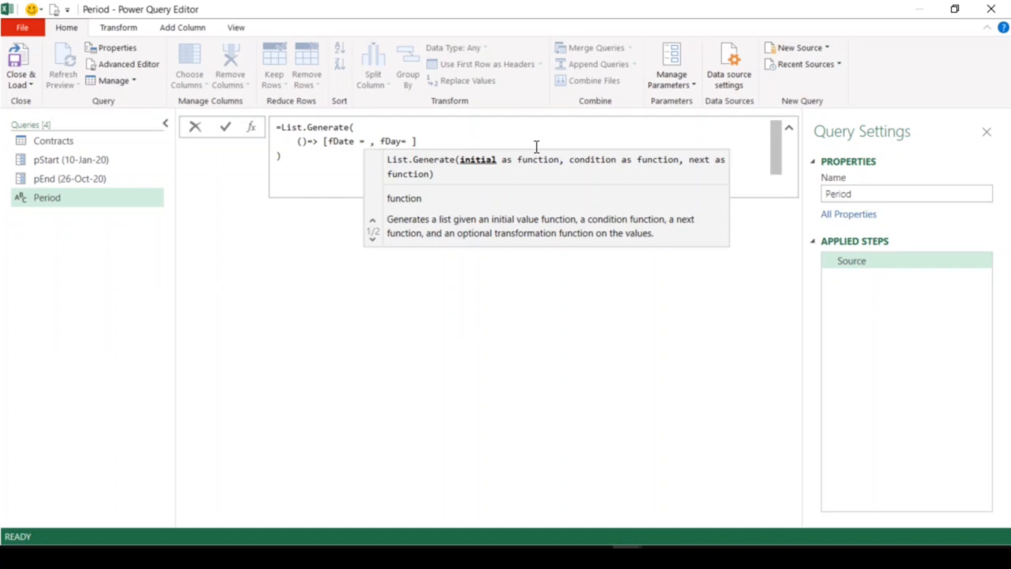
text(pSt)
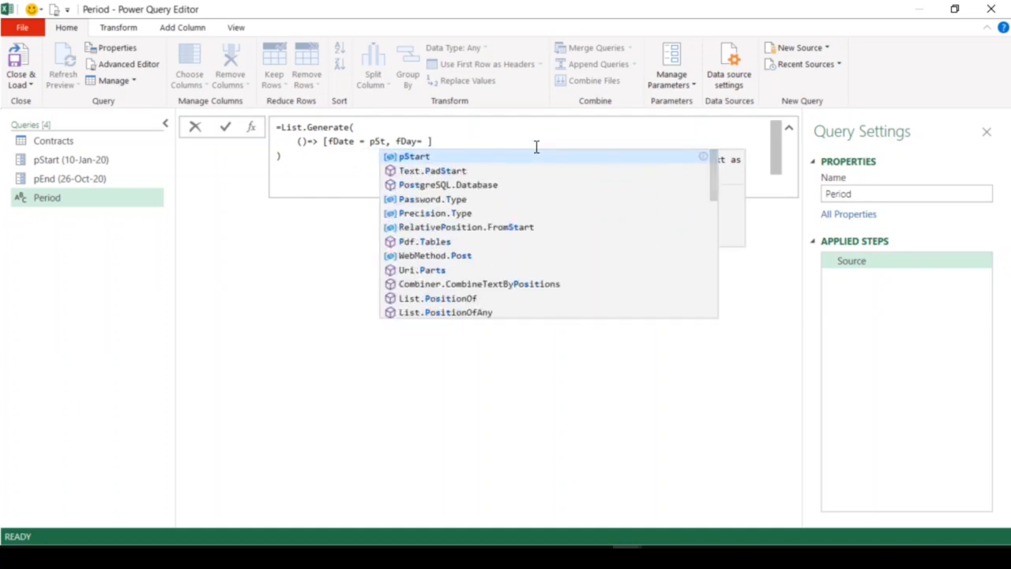
key(Tab)
Step: Set the initial record's fDay field to Date.DaysInMonth(fDate)
key(Left)
key(Left)
key(Left)
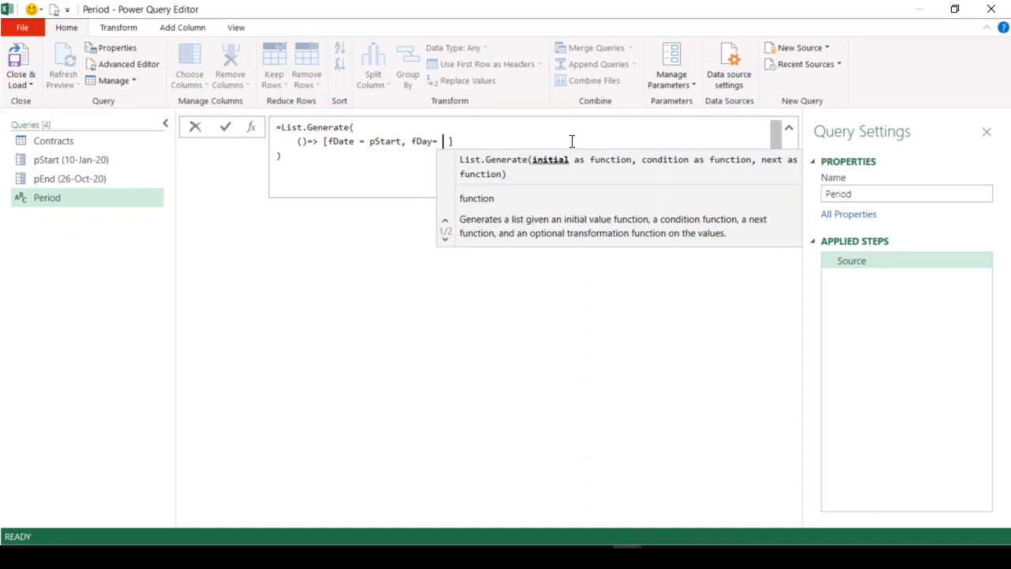
text(daysin)
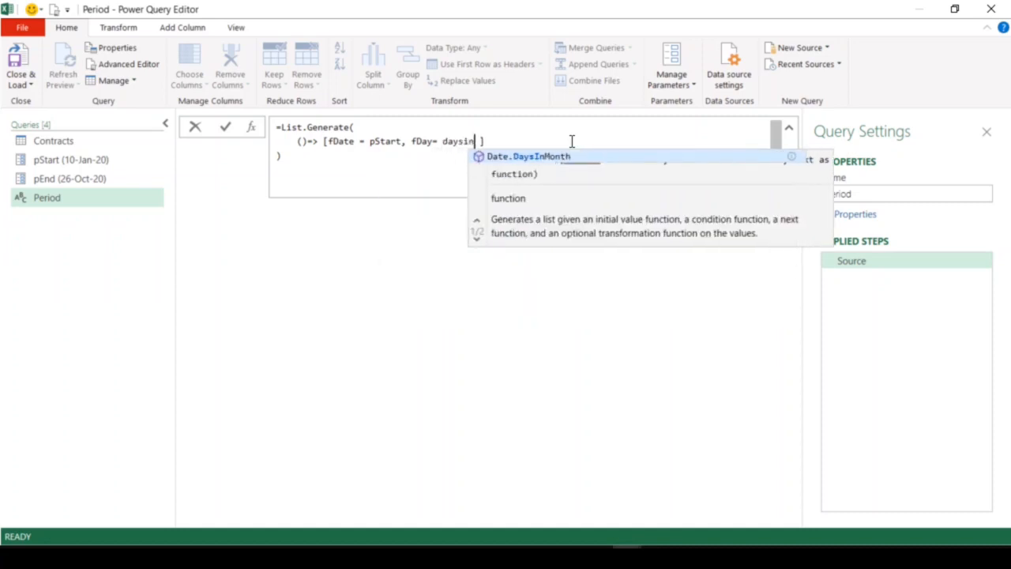
key(Tab)
text((fD)
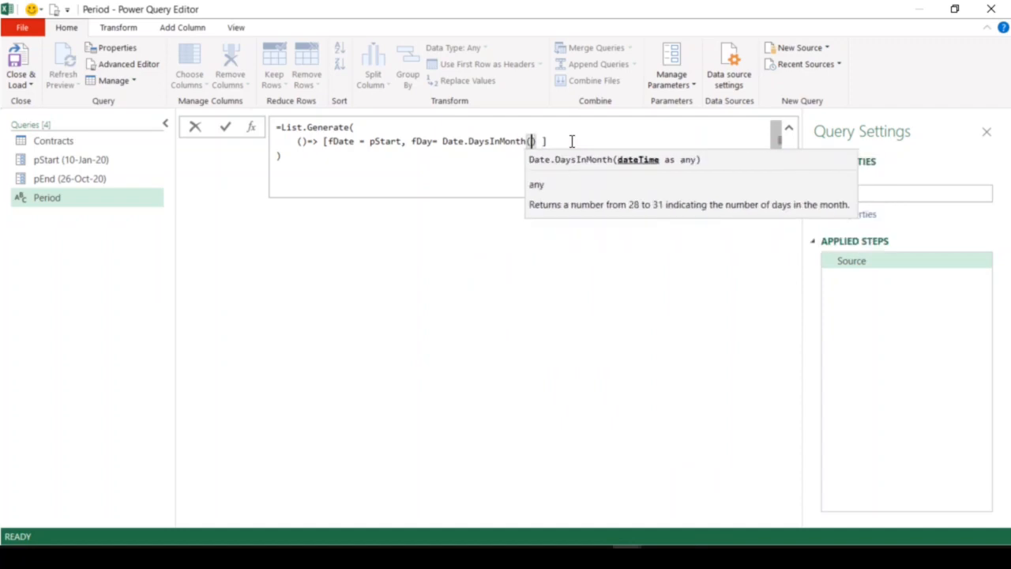
text(ate)
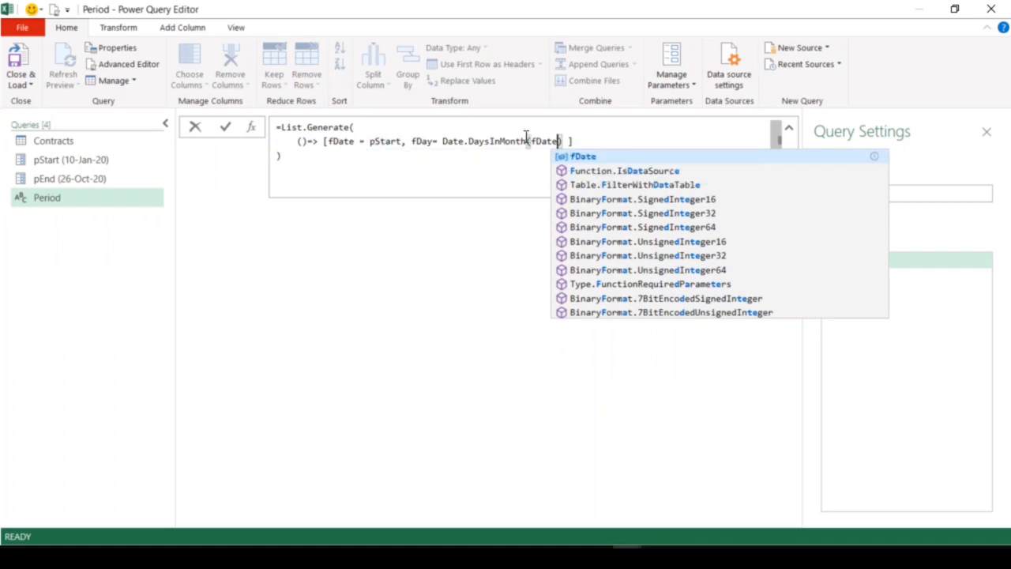
Step: Extend the fDay expression with -Date.Day(fDate)+1 and end the initial argument with a comma and a new line
click(565, 140)
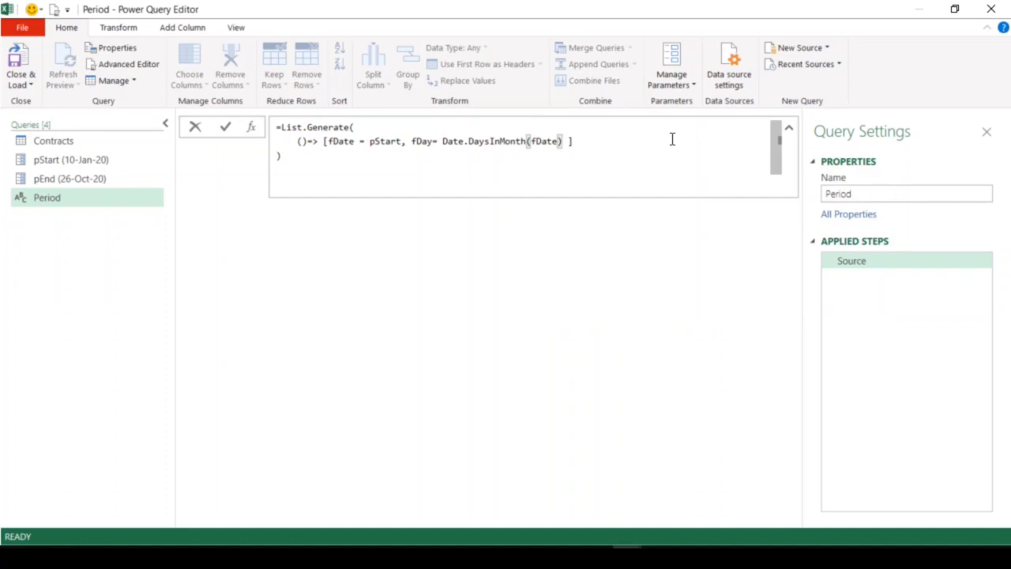
text(Date.Day)
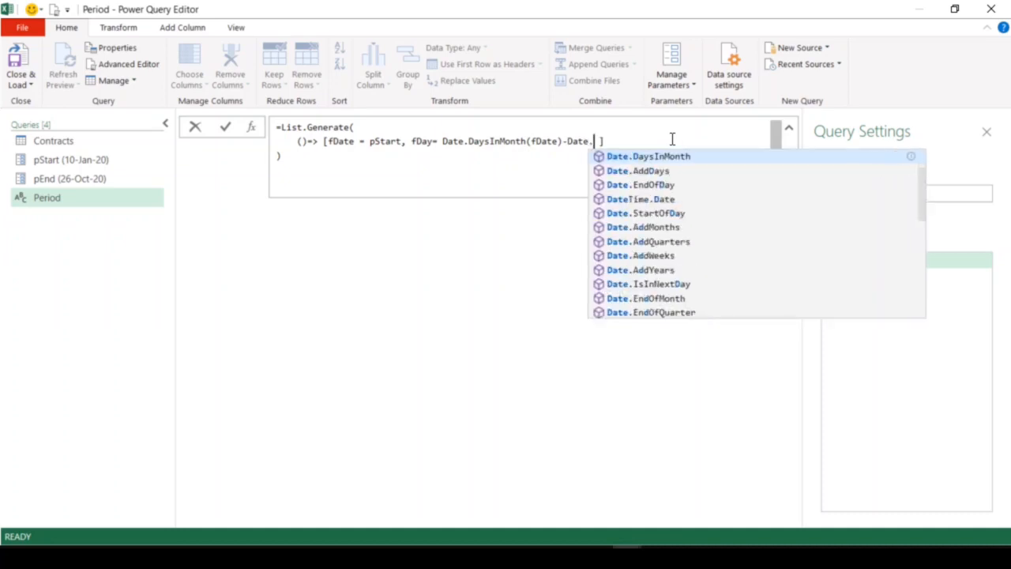
key(Escape)
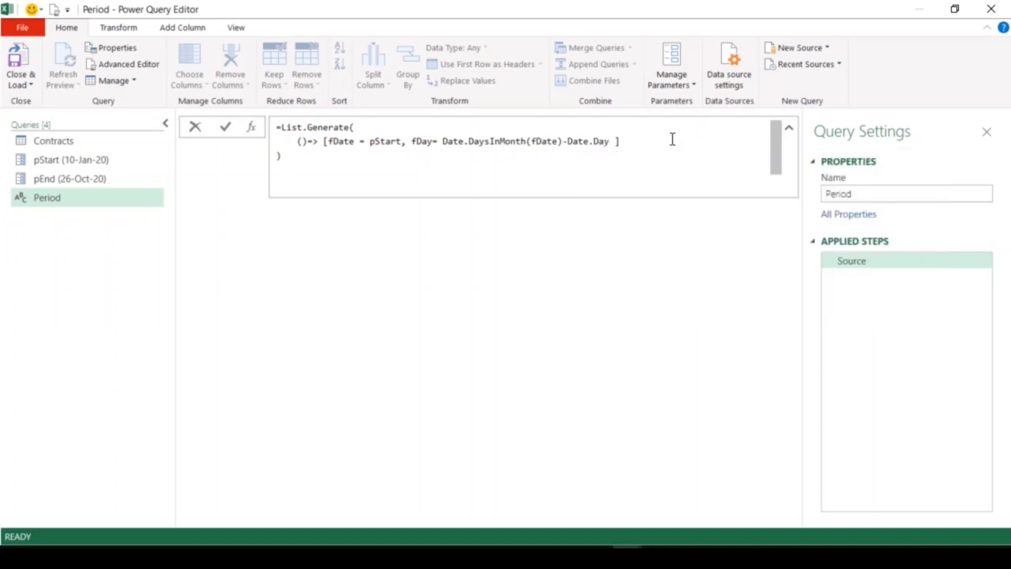
text((fDate)
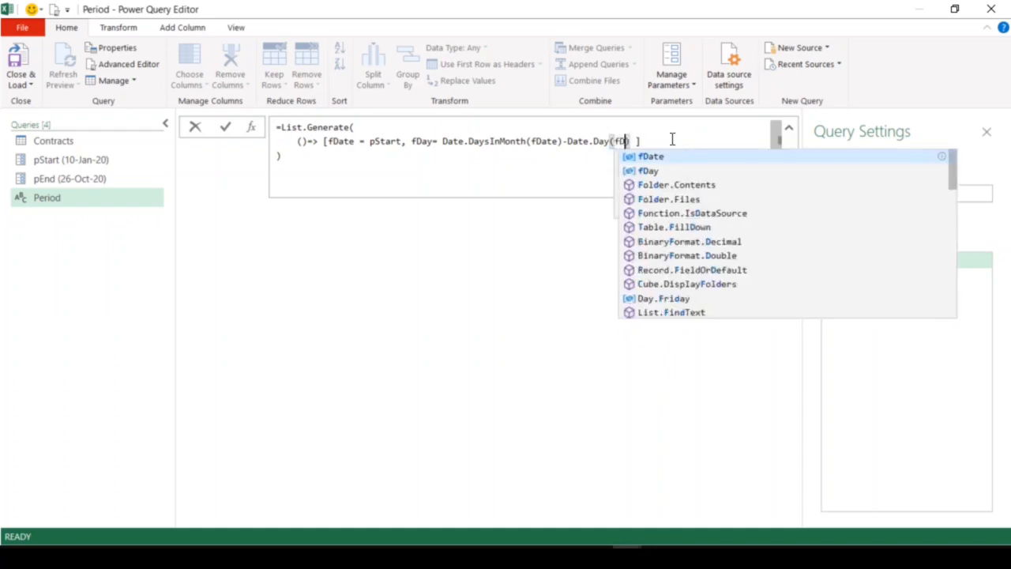
key(Escape)
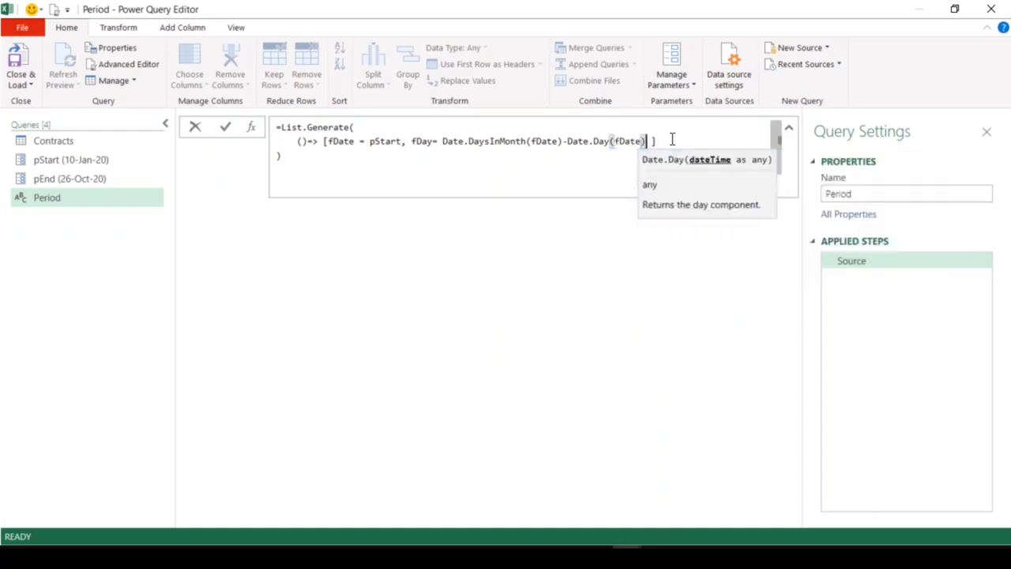
text())
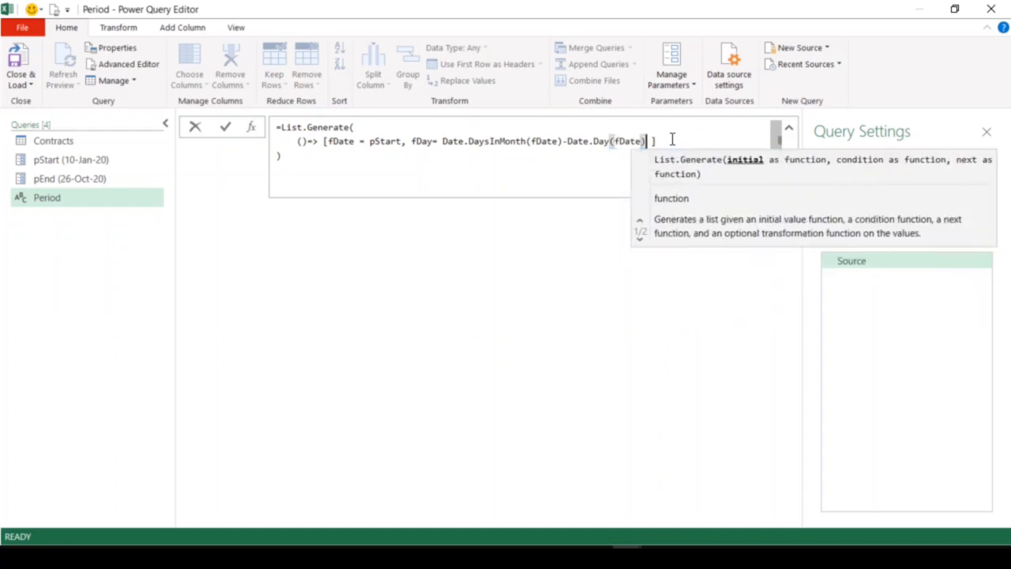
text(+1)
key(Delete)
key(Right)
text(,)
key(shift+Return)
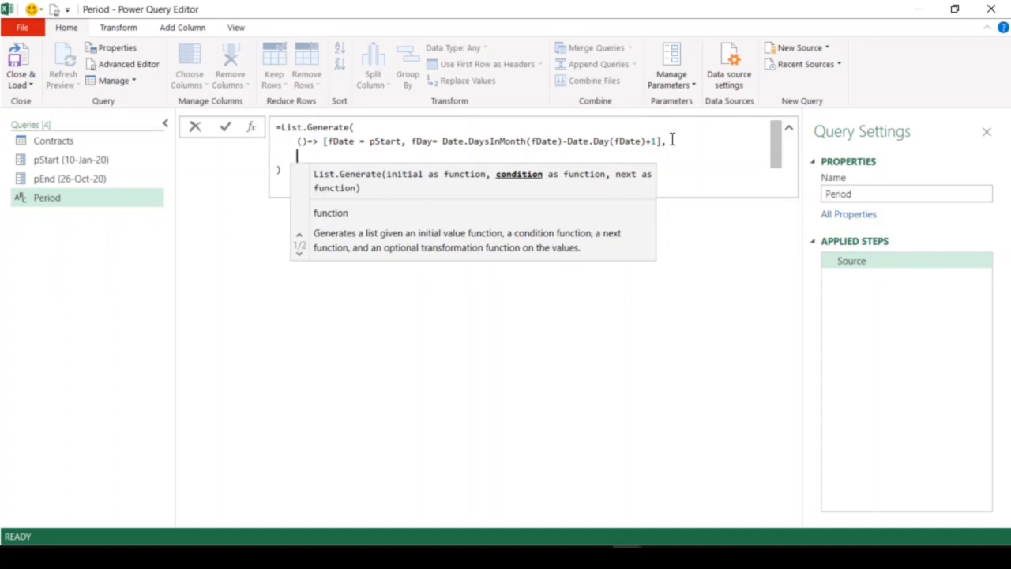
Step: Enter the condition argument each [fDate] <= pEnd, followed by a comma and a new line
text(each)
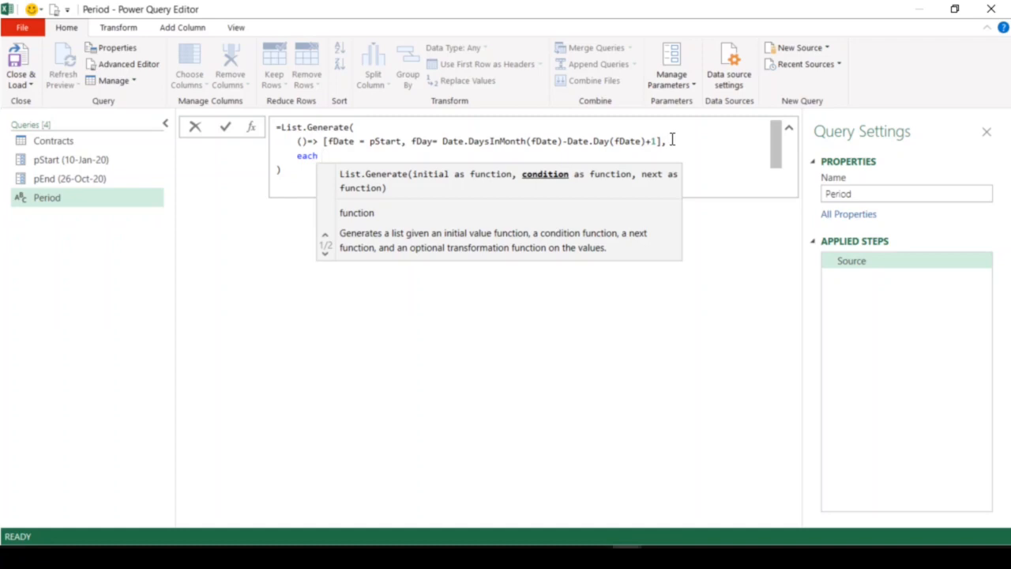
text([)
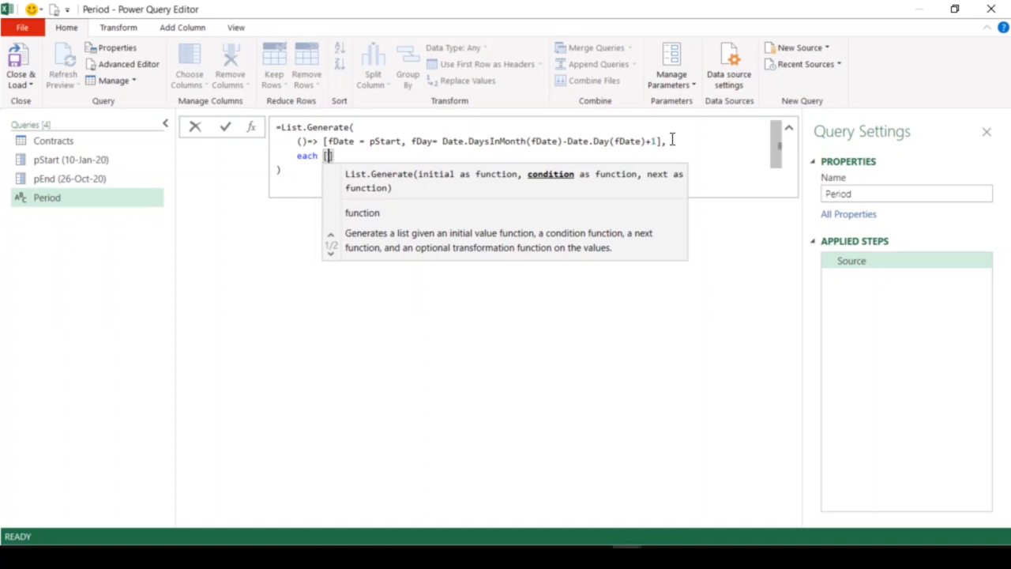
text(fDate)
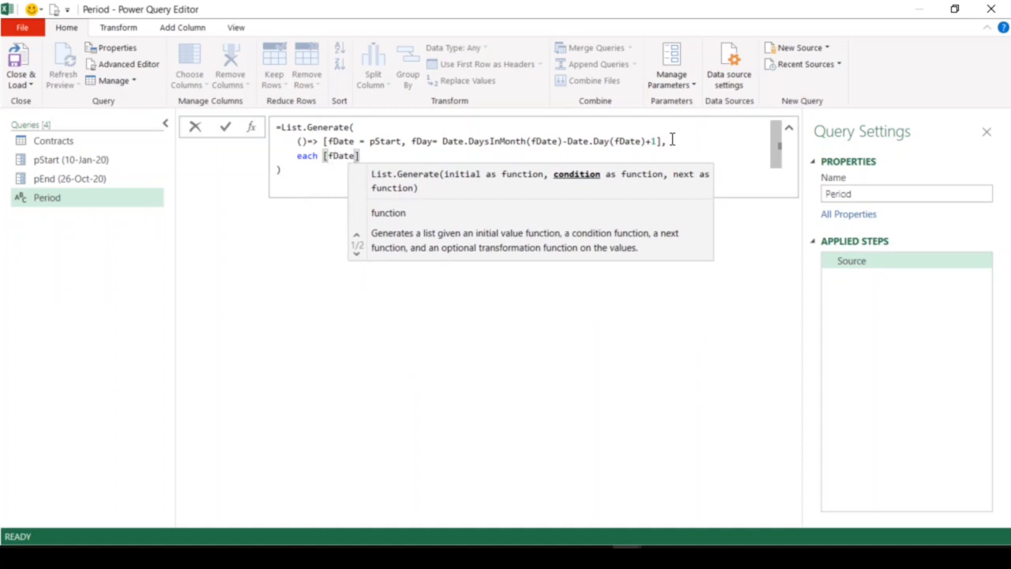
text(] <=)
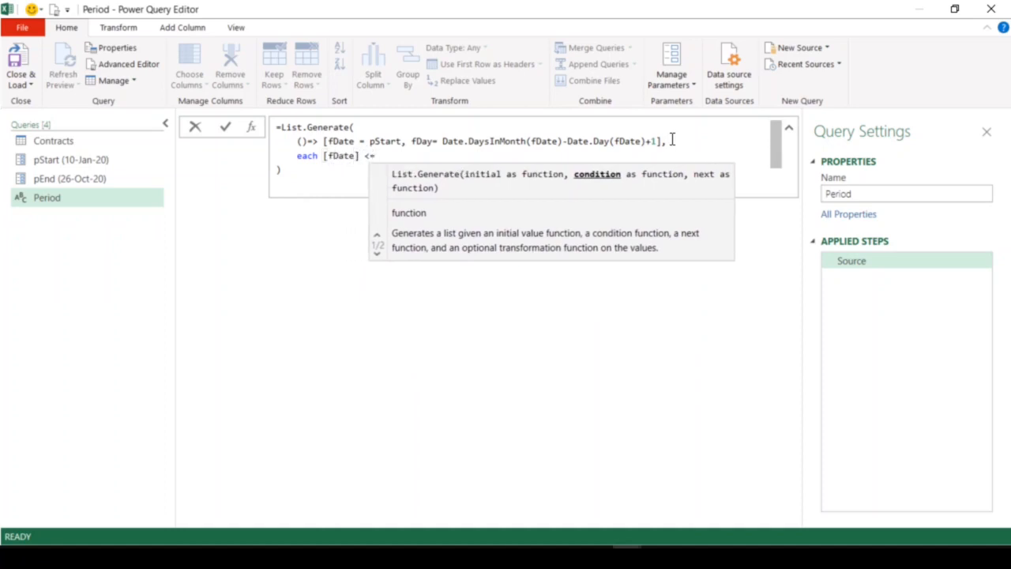
text( p)
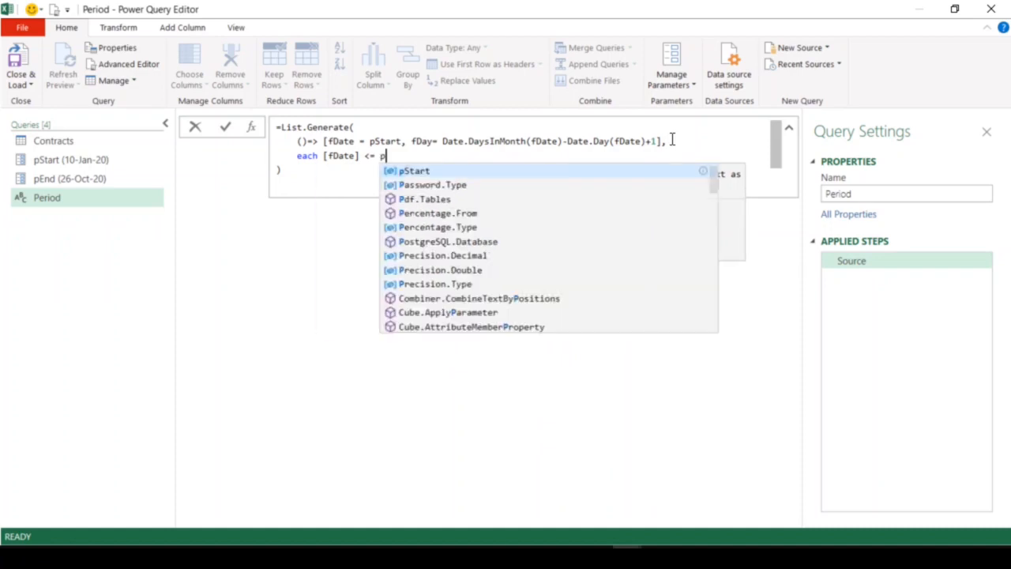
text(End)
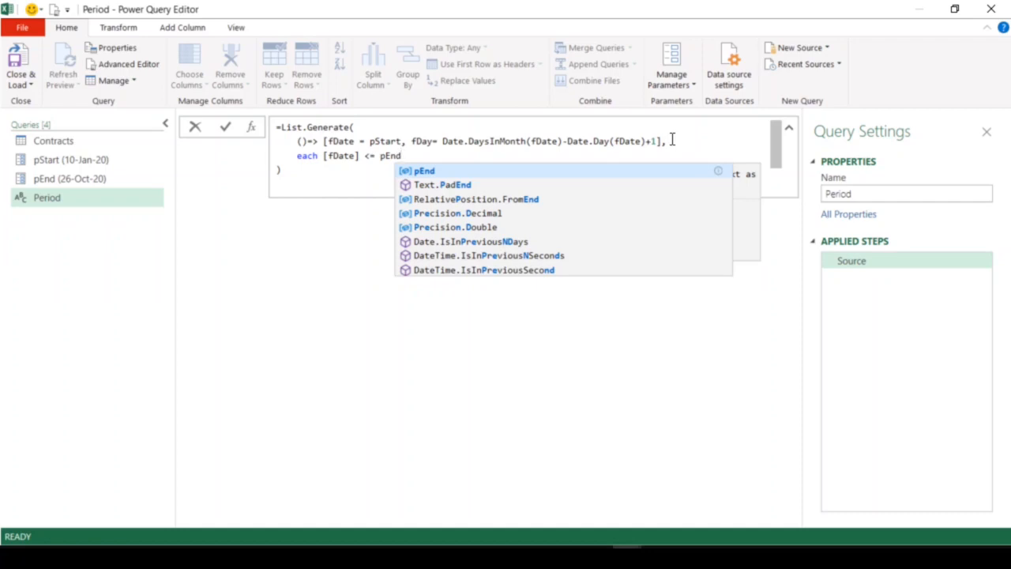
key(Escape)
text(,)
key(shift+Return)
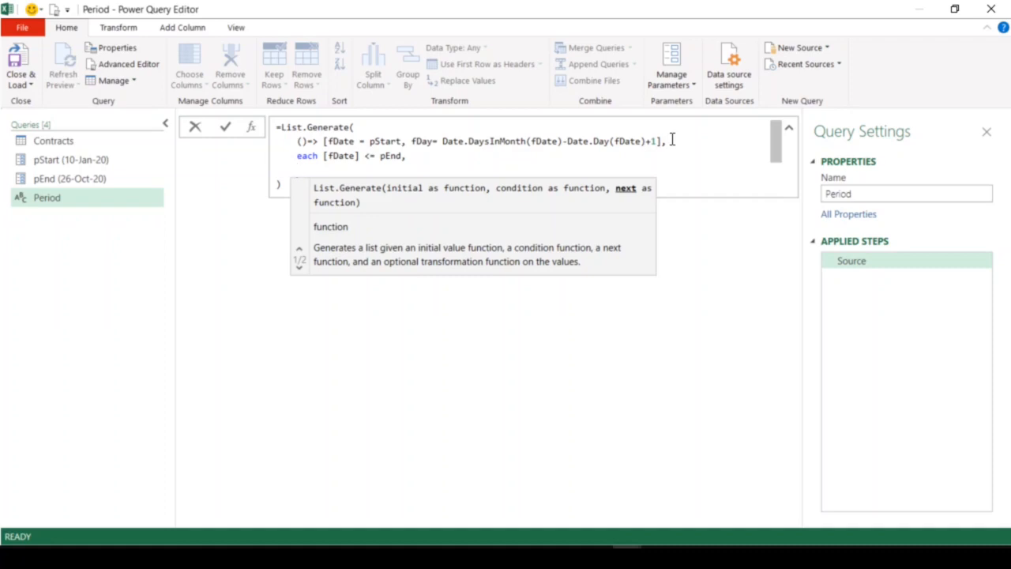
Step: Start the next argument as an each record with empty fDate and fDay fields: each [fDate= , fDay = ]
text(each )
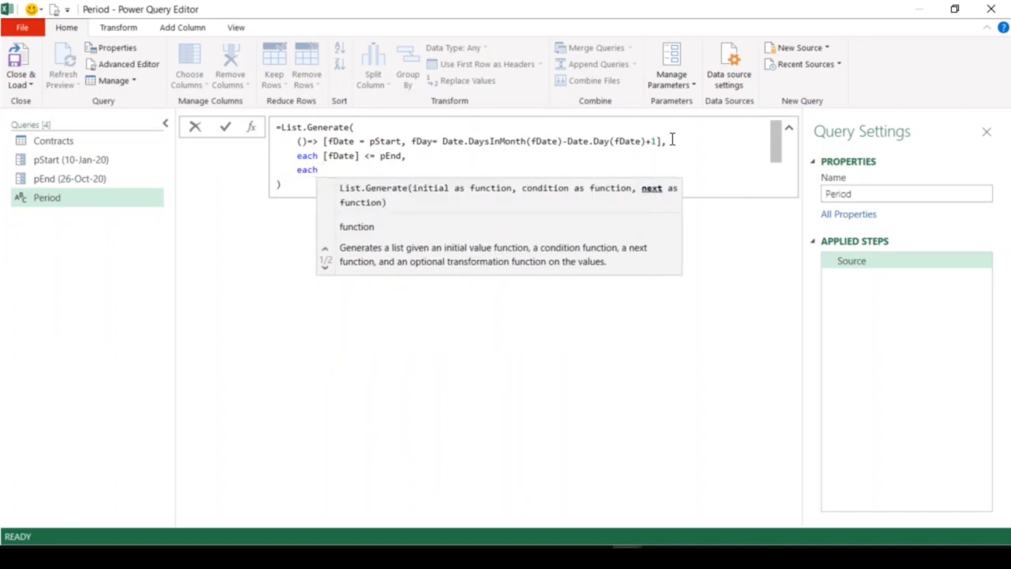
text([)
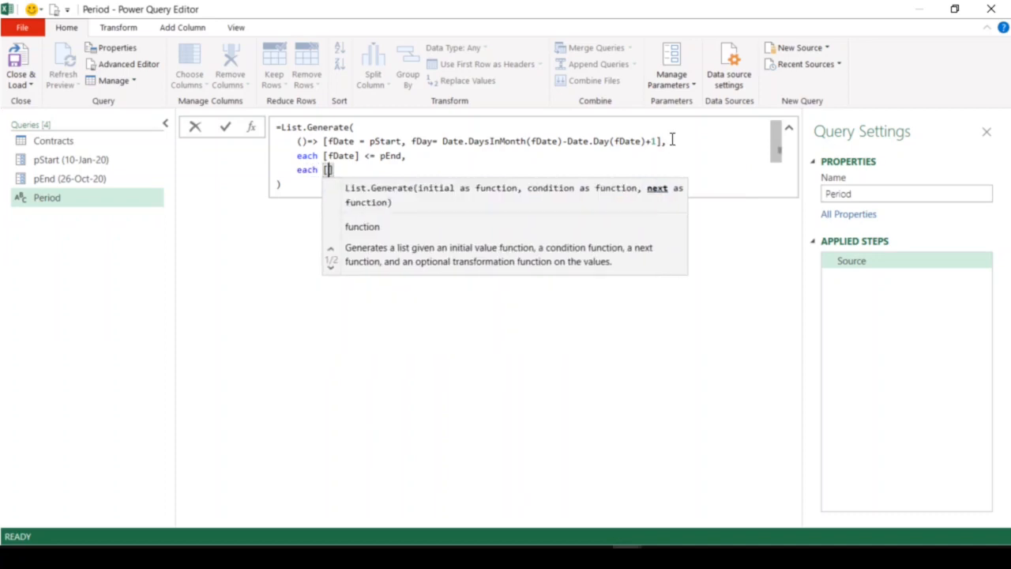
text(fDate)
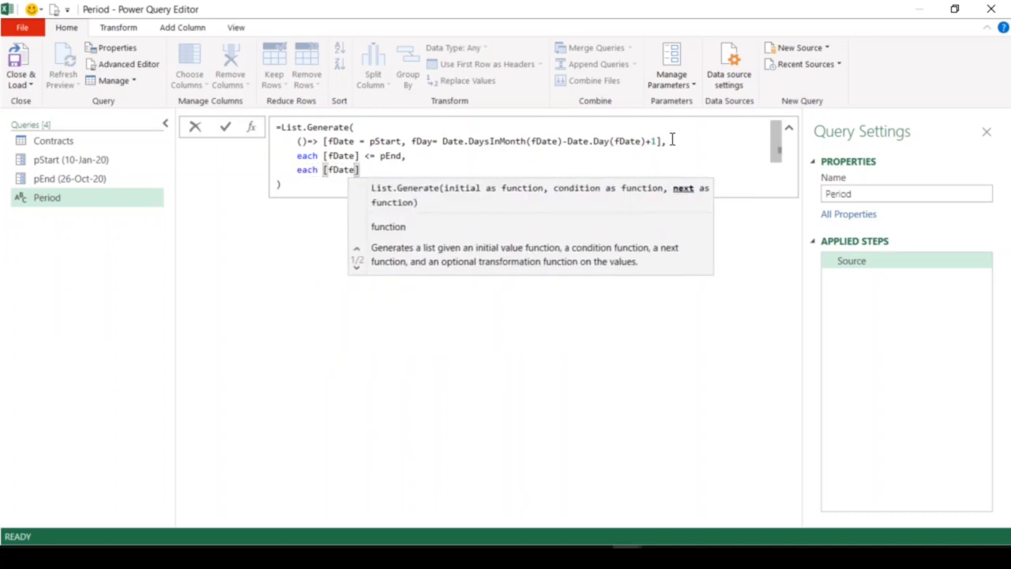
text(=)
text( , )
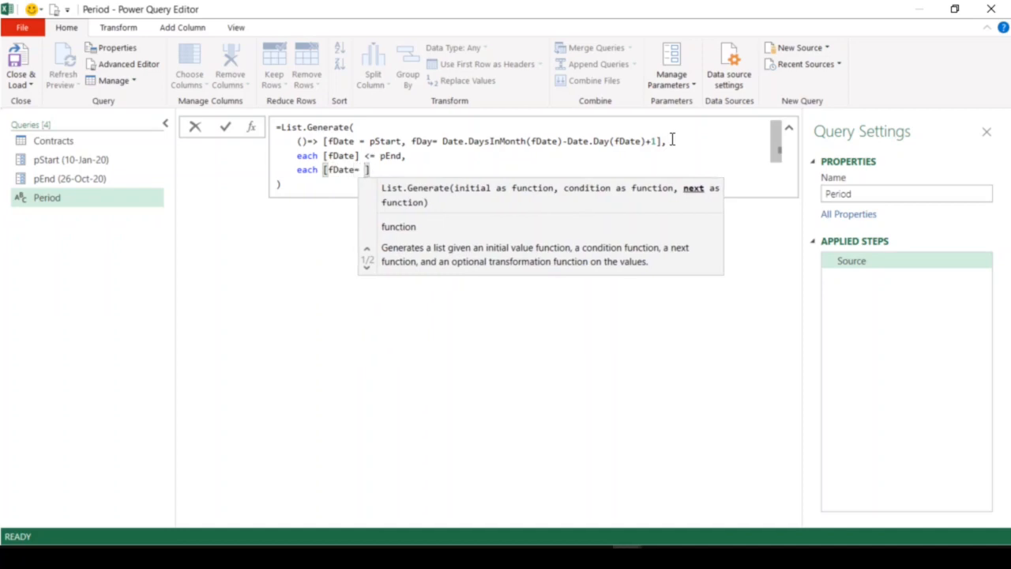
text(fDay)
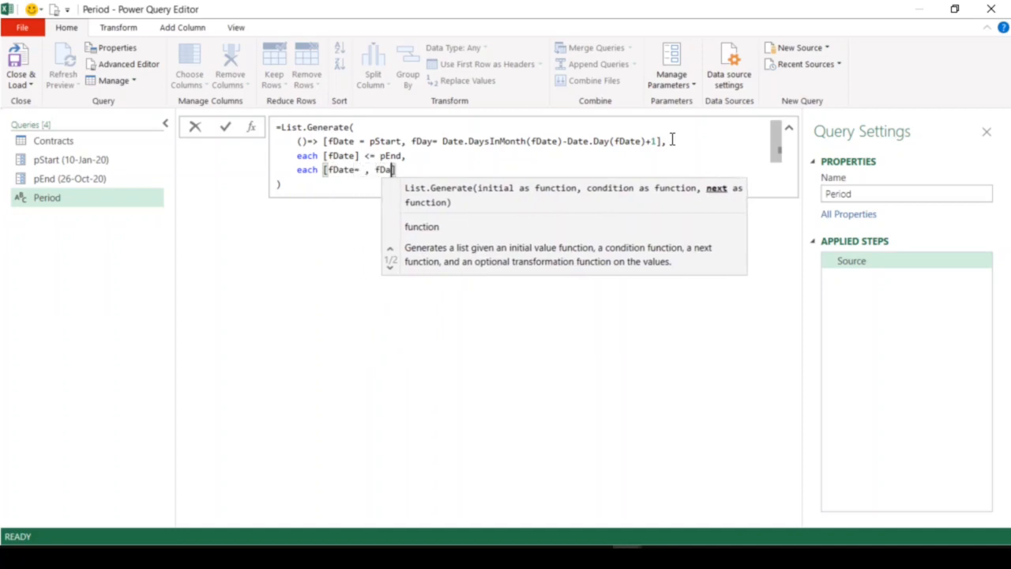
text( =)
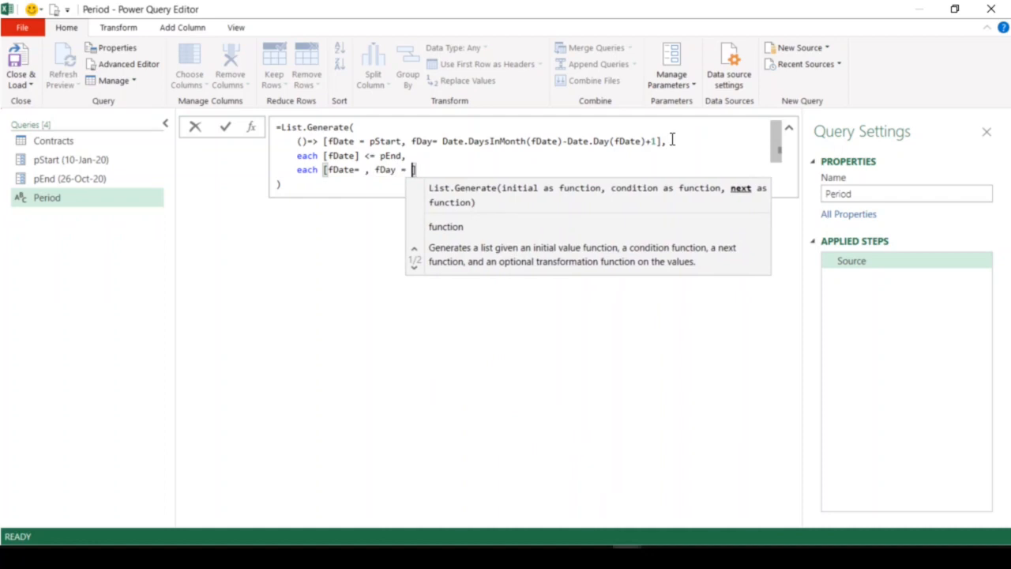
Step: Set the next record's fDate field to Date.EndOfMonth(fDate)
key(Left)
key(Left)
key(Left)
key(Left)
key(Left)
key(Left)
key(Left)
key(Left)
key(Left)
key(Left)
key(Right)
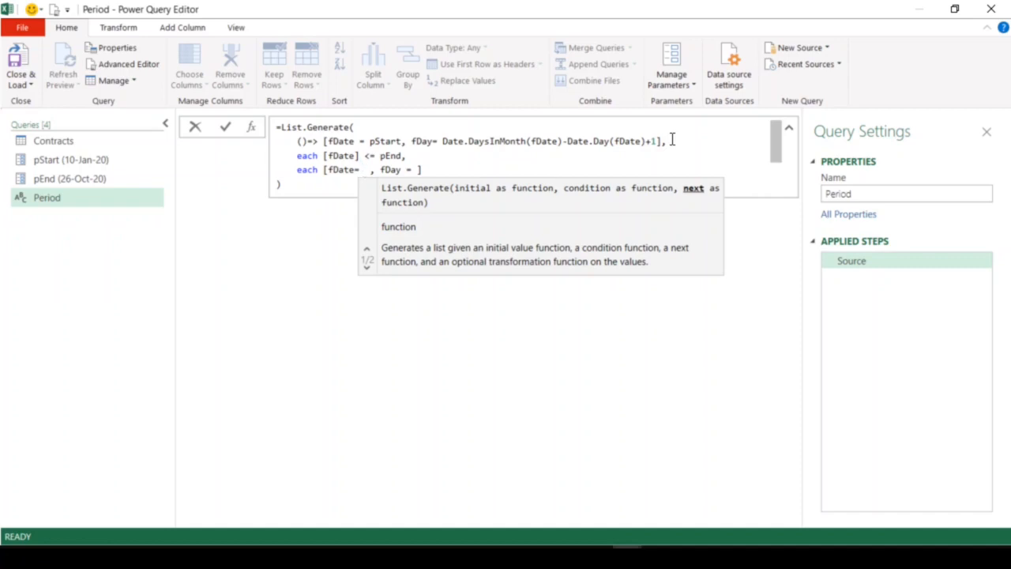
text(endof)
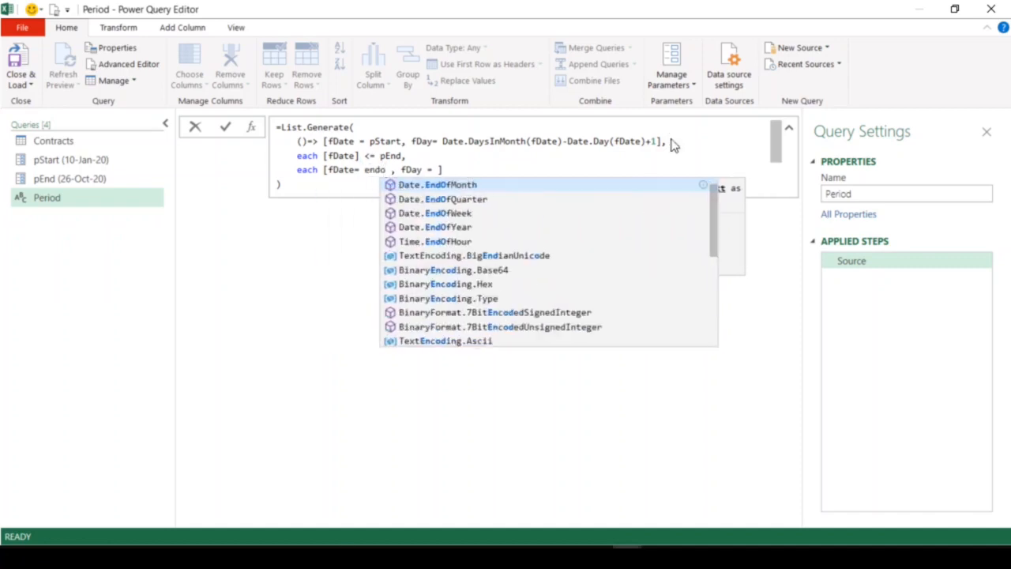
key(Tab)
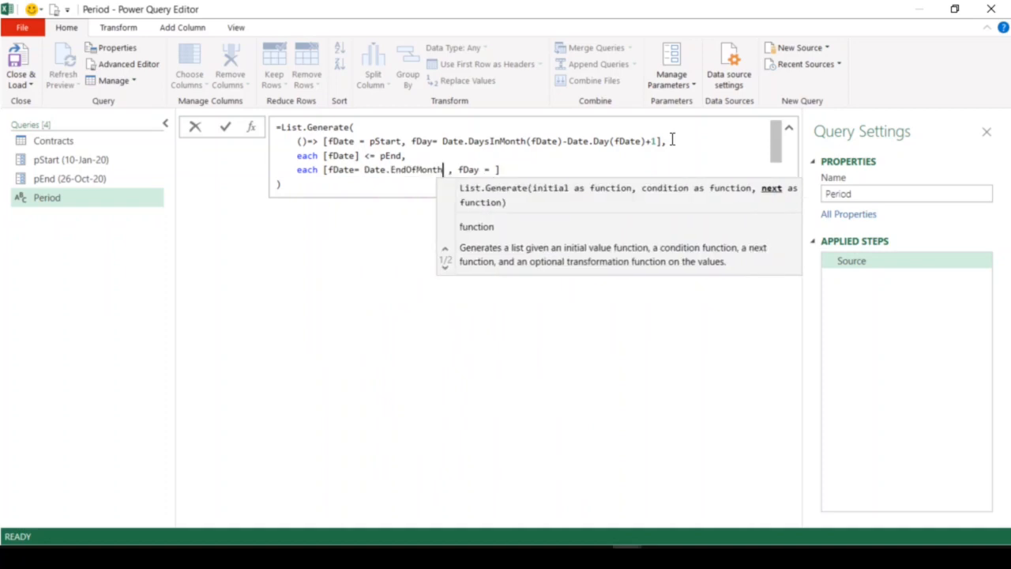
text((fDate)
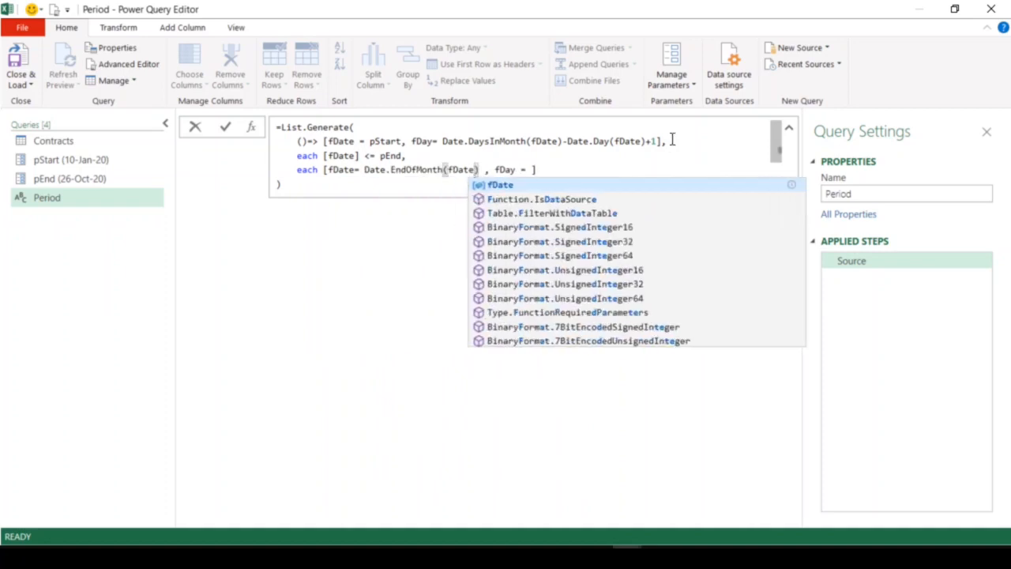
Step: Insert Date.AddMonths( before fDate inside the Date.EndOfMonth call
key(Right)
key(Left)
key(Left)
key(Left)
key(Left)
key(Left)
key(Left)
key(Left)
key(Left)
key(Left)
key(Left)
key(Left)
key(Left)
key(Left)
key(Left)
key(Left)
key(Left)
key(Left)
key(Left)
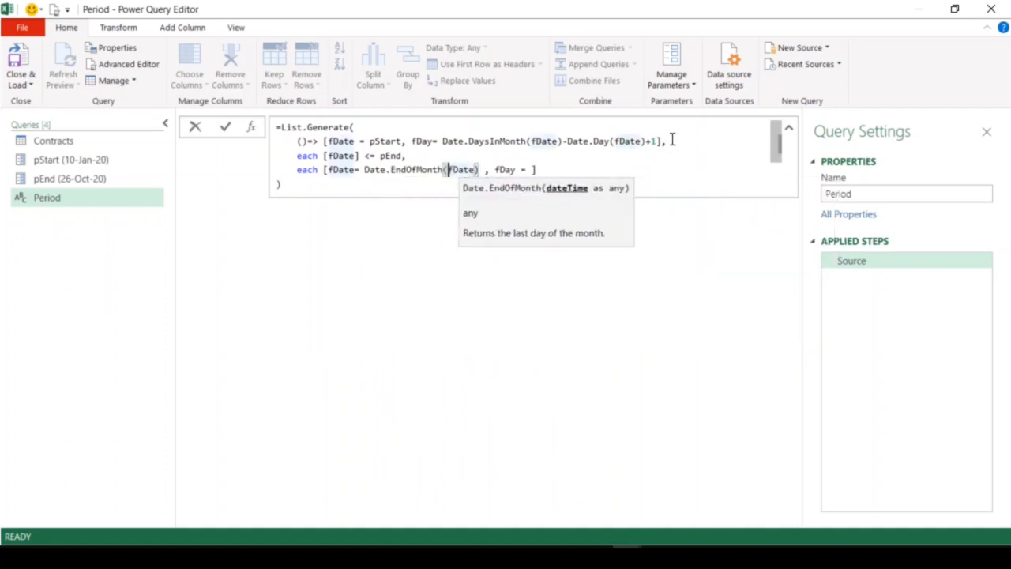
key(Left)
key(Left)
key(Left)
key(Left)
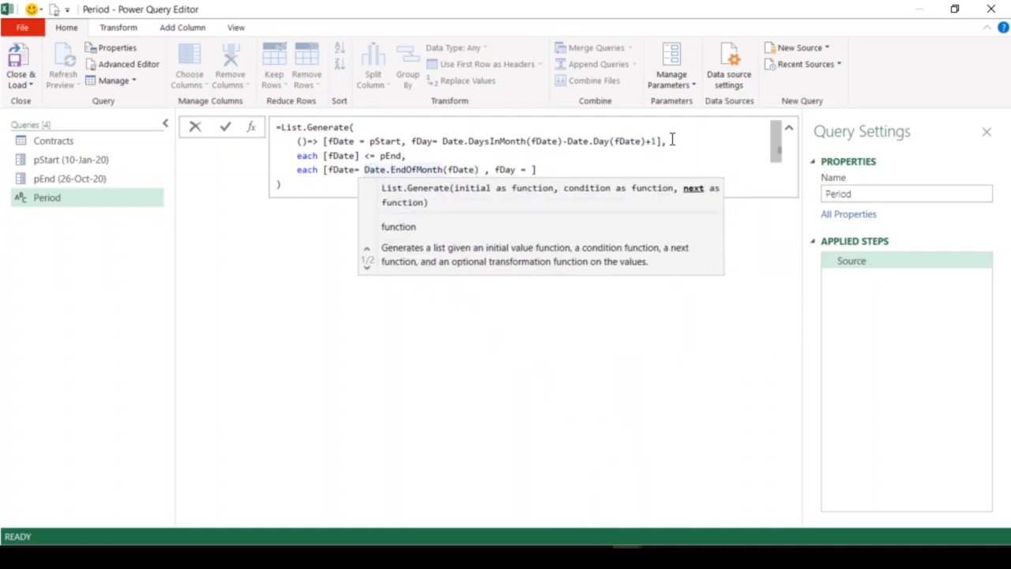
key(Right)
key(Right)
key(Right)
key(Right)
key(Right)
key(Right)
key(Right)
key(Right)
key(Right)
key(Right)
key(Right)
key(Right)
key(Right)
key(Right)
key(Right)
key(Right)
key(Right)
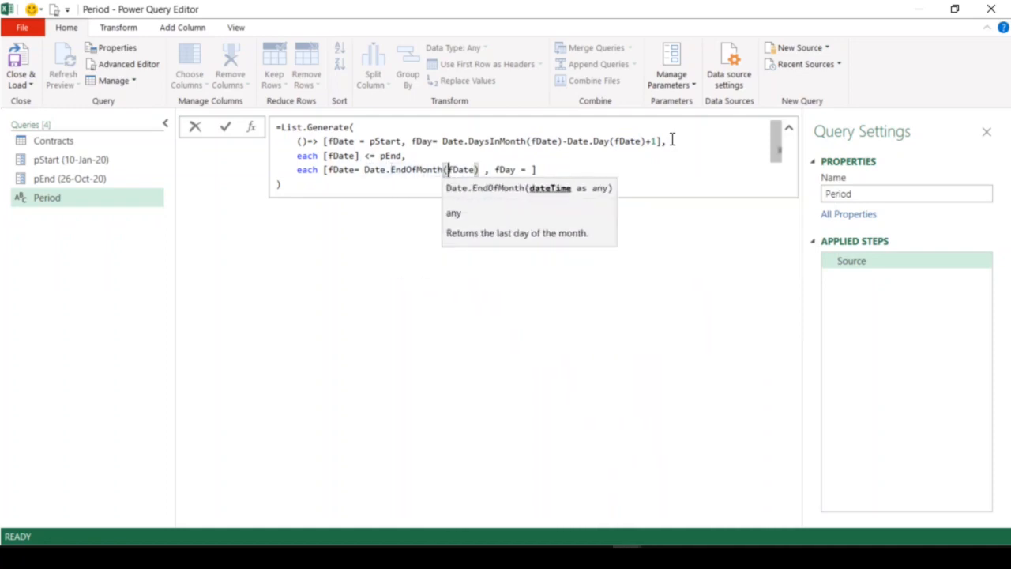
key(Left)
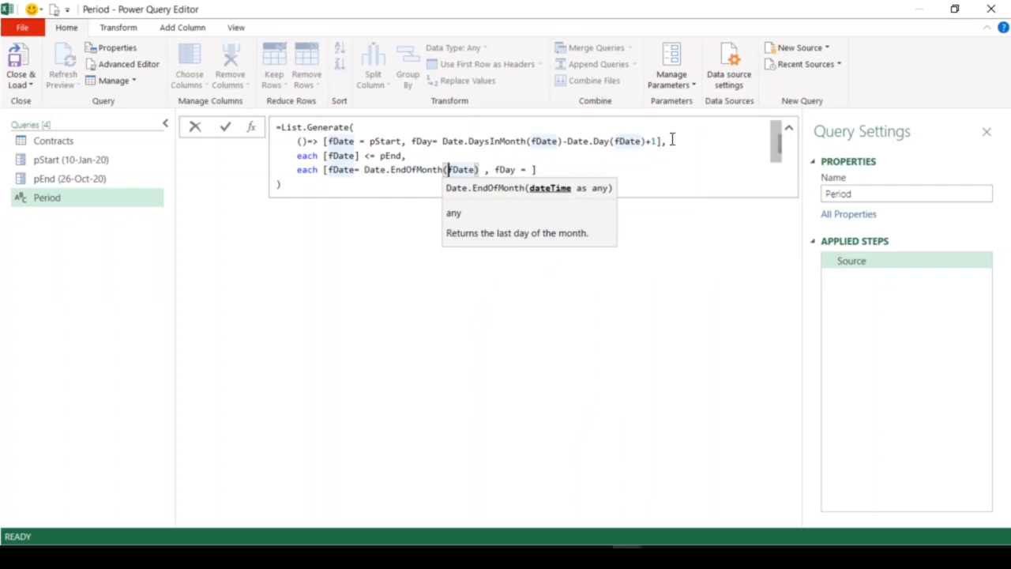
text(a )
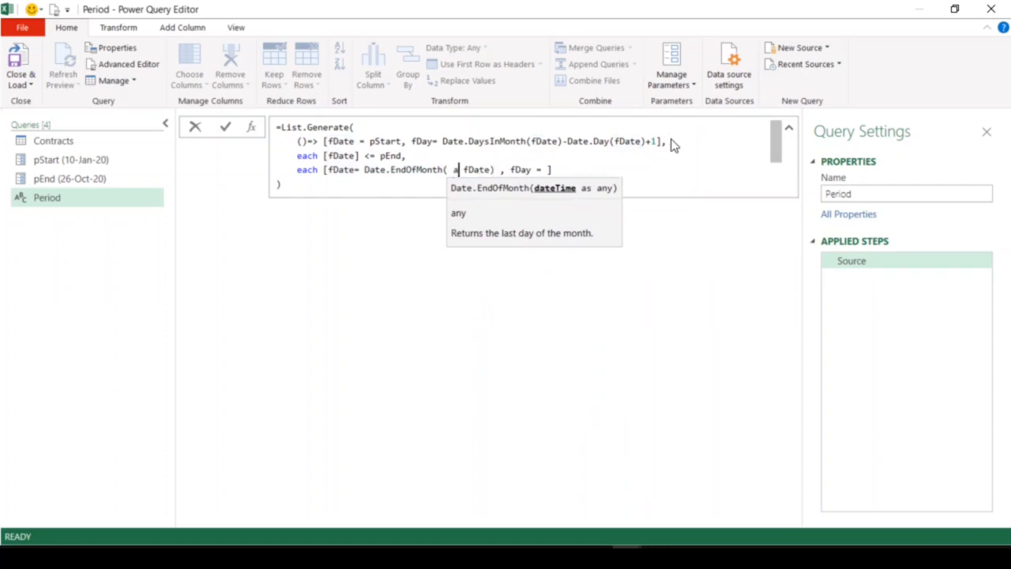
text(ddmon)
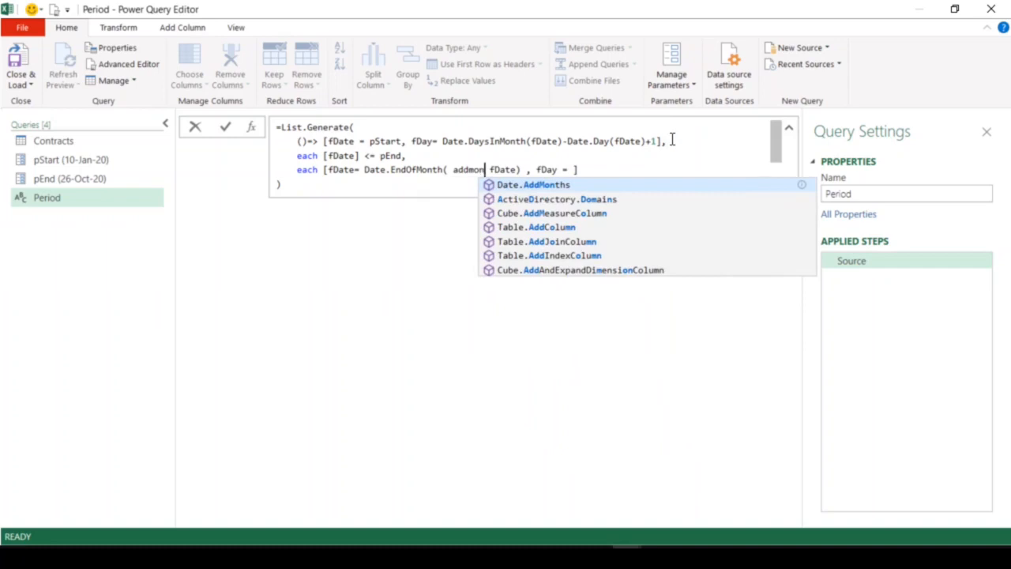
key(Tab)
text(()
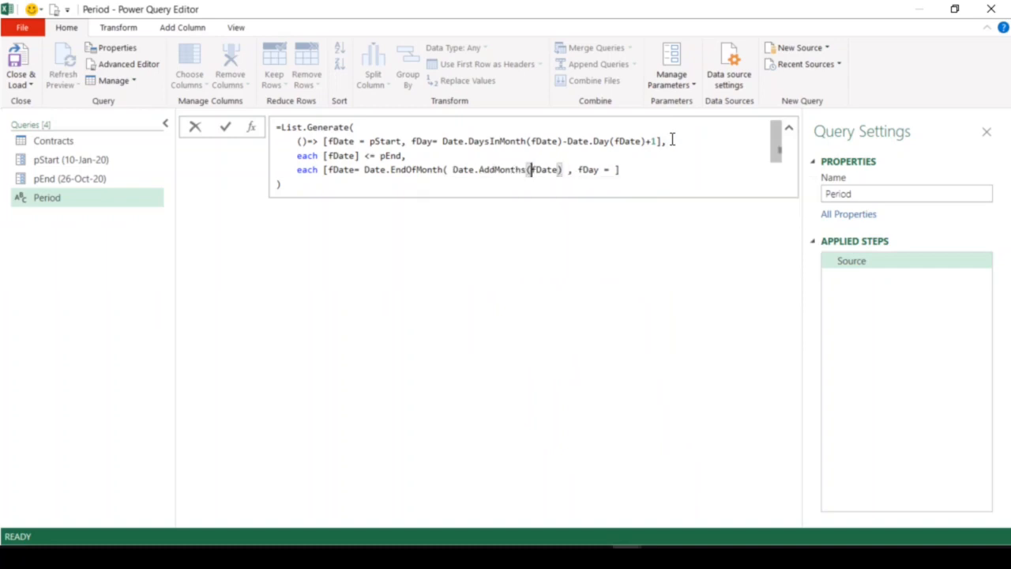
Step: Enclose the fDate reference in square brackets, give Date.AddMonths 1 as its number of months, and close both functions
text([)
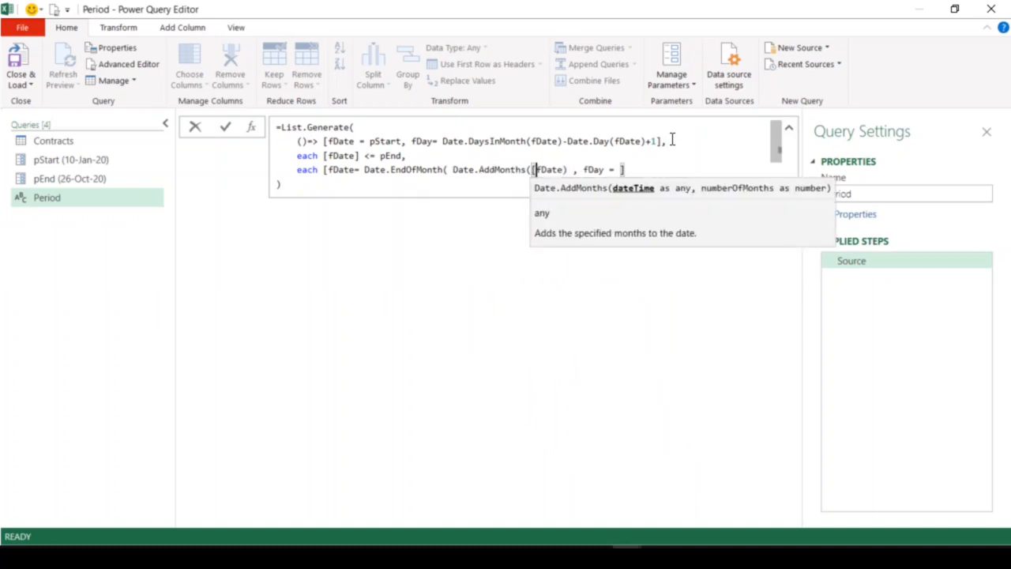
key(Right)
key(Right)
key(Right)
key(Right)
key(Right)
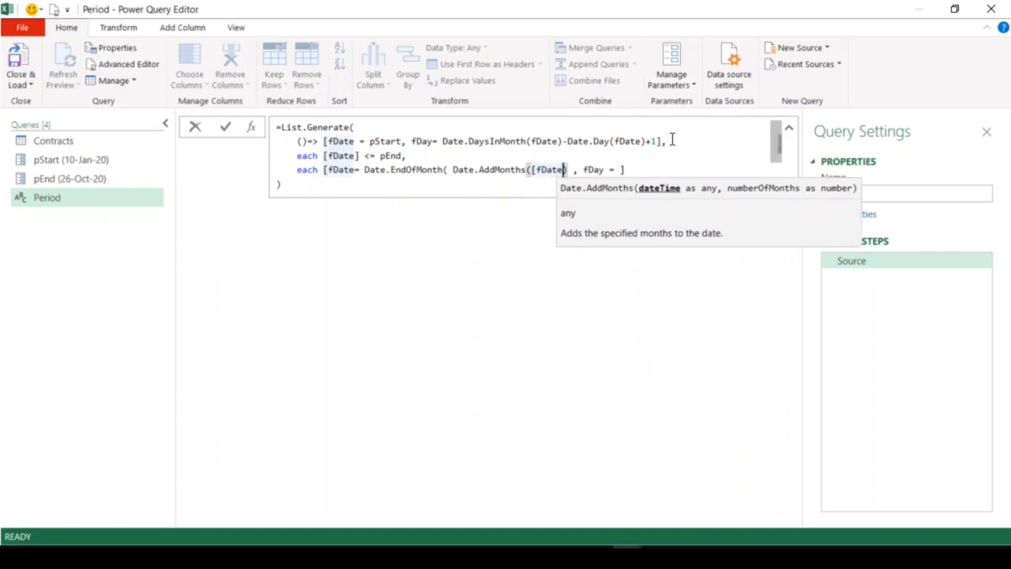
text(])
key(Left)
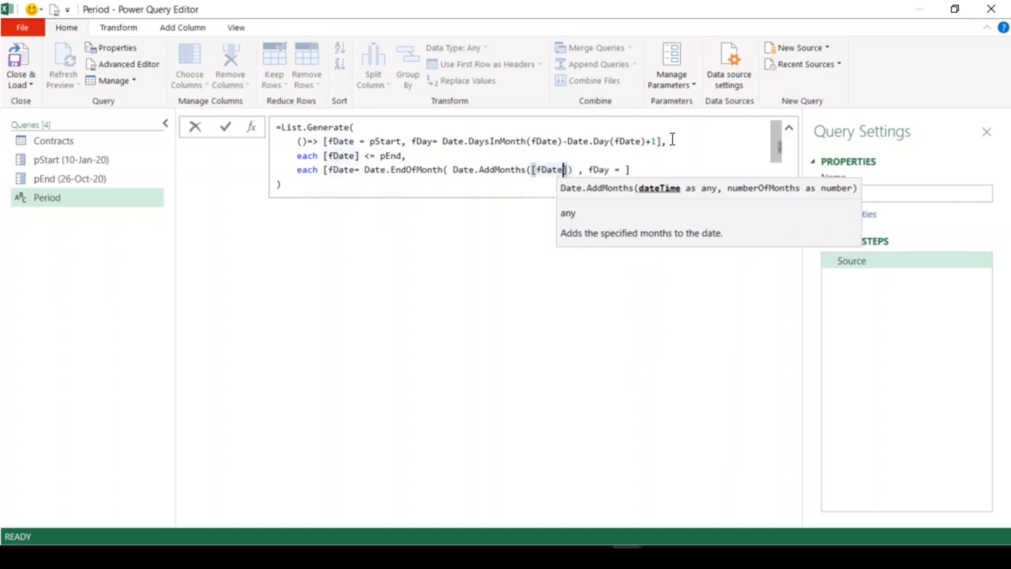
key(Right)
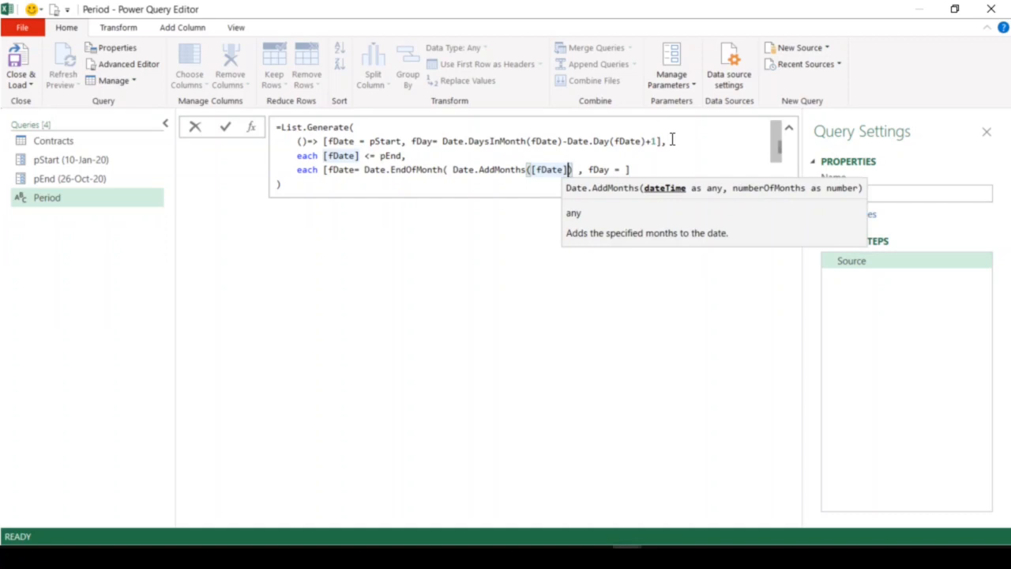
text(,)
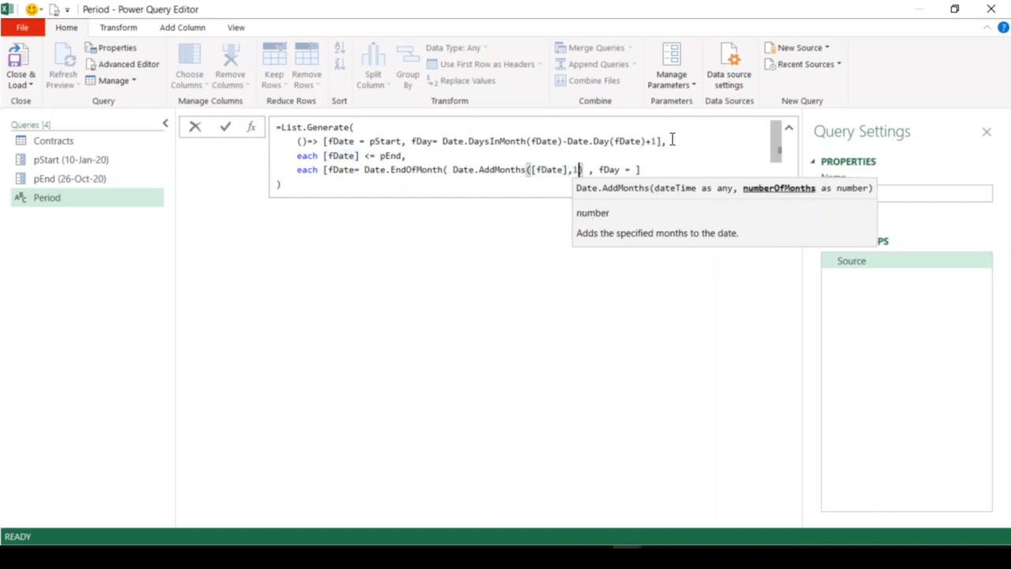
text(1))
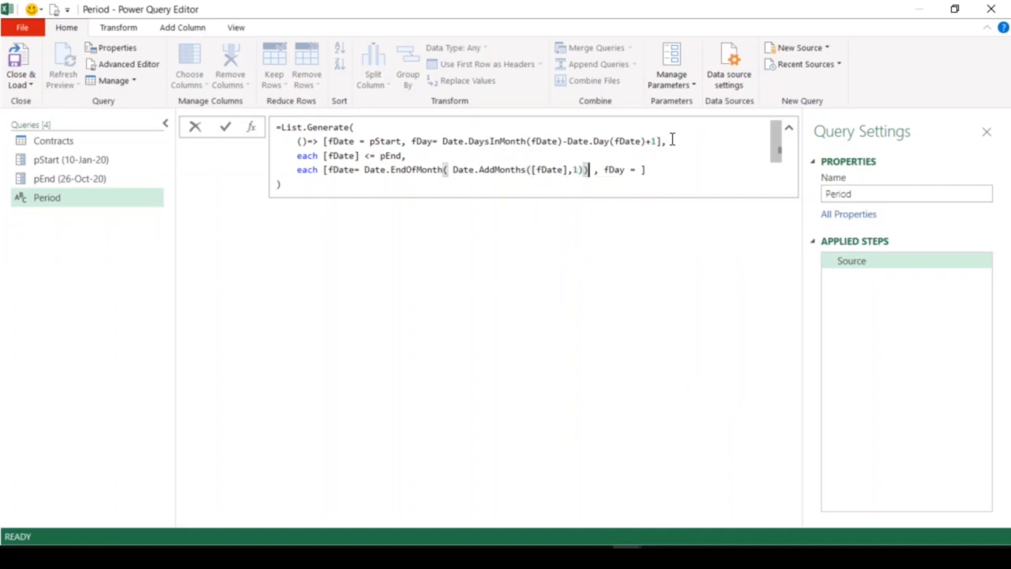
Step: Set the next record's fDay field to Date.Day(fDate) and commit the List.Generate formula
key(Right)
key(Right)
key(Right)
key(Right)
key(Right)
key(Right)
key(Right)
key(Right)
key(Right)
text(Date.Day()
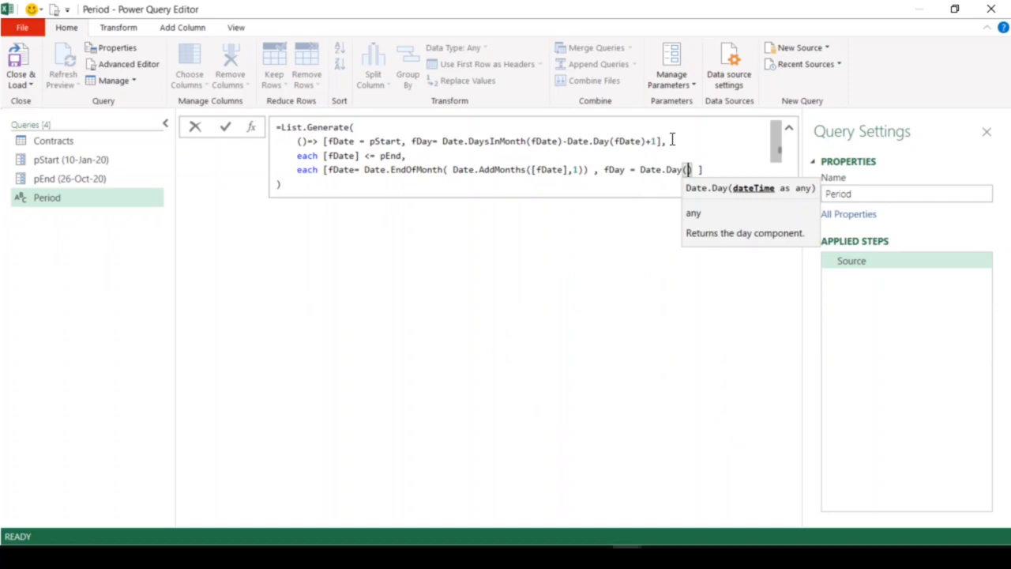
text(fDate)
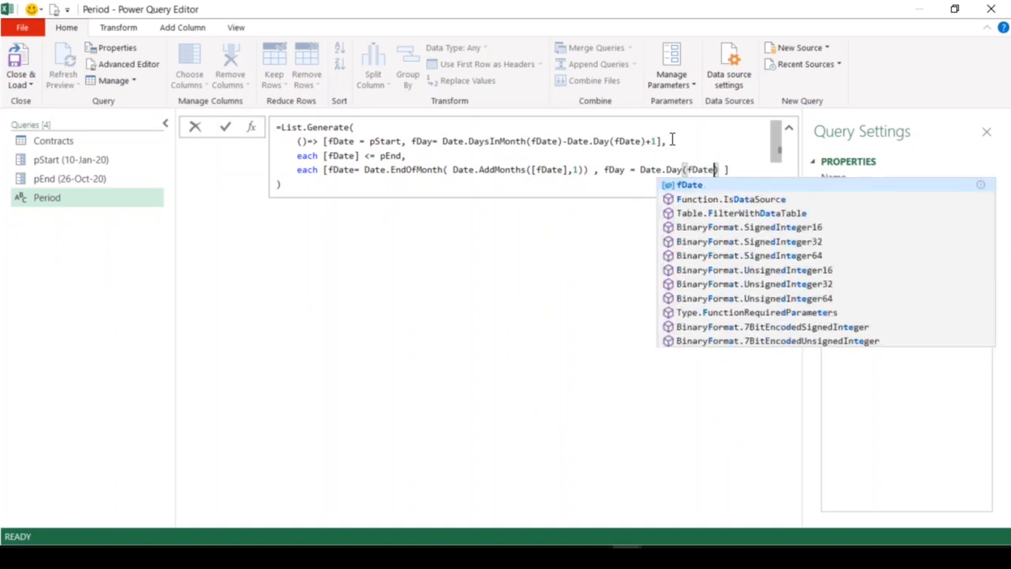
text())
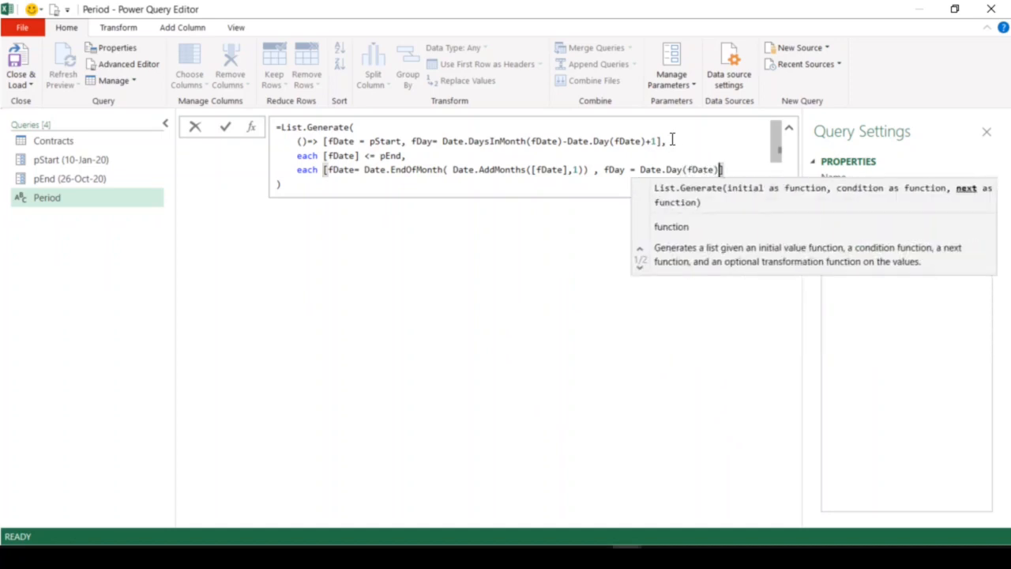
key(Right)
key(Down)
key(Escape)
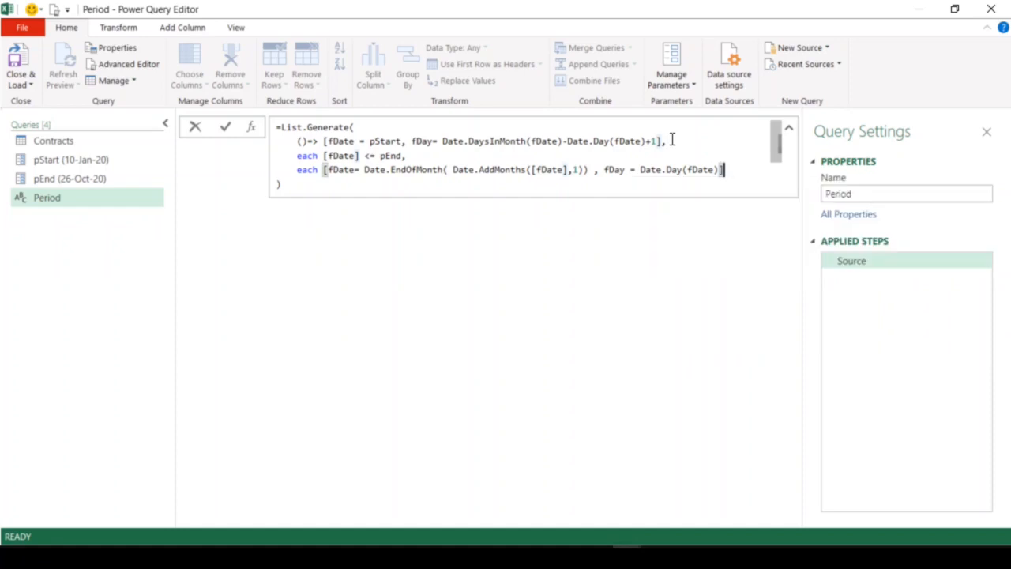
click(285, 183)
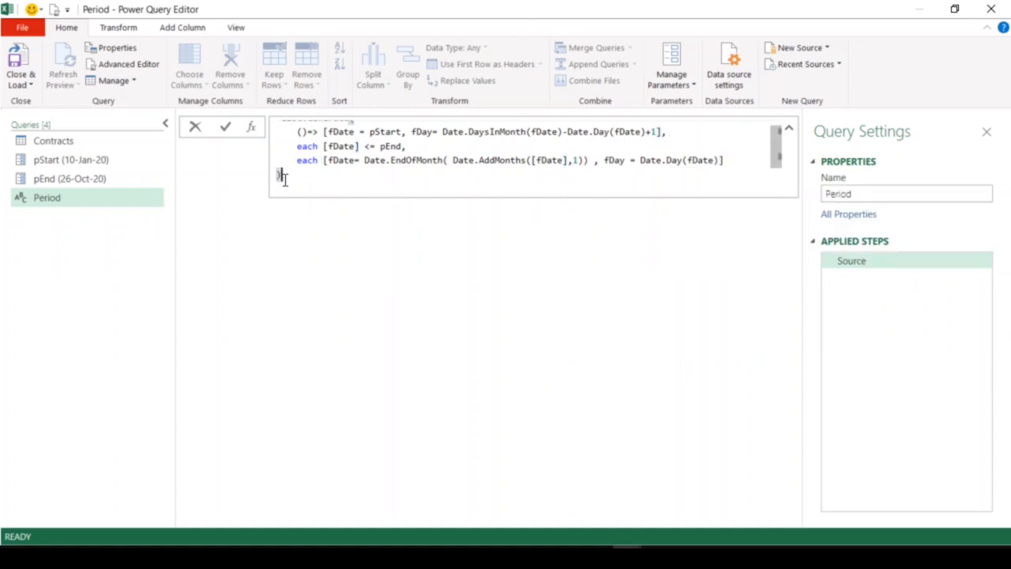
key(Return)
Step: Preview the fDate and fDay values of list records 1 to 4 and record 9
click(243, 230)
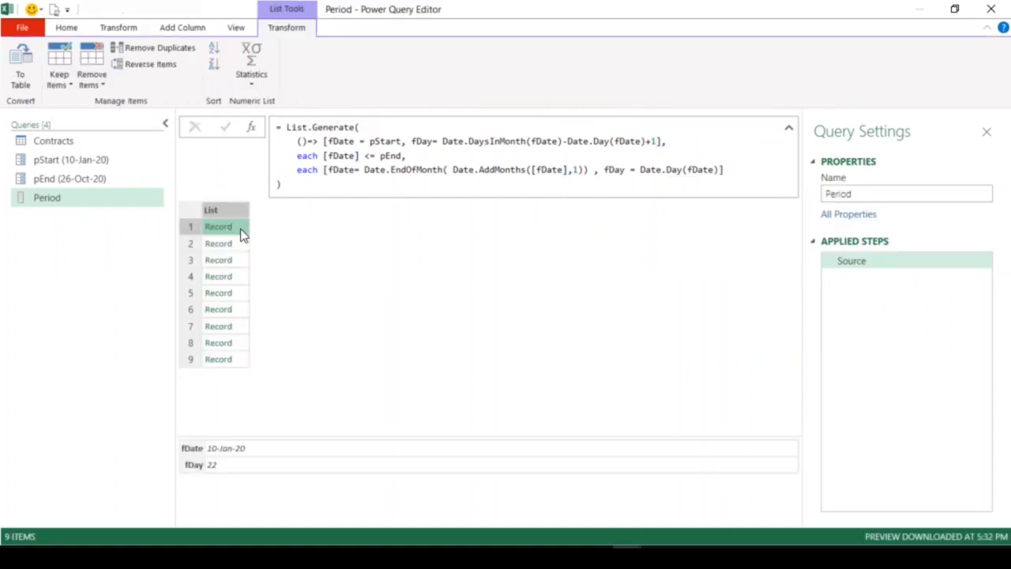
click(241, 248)
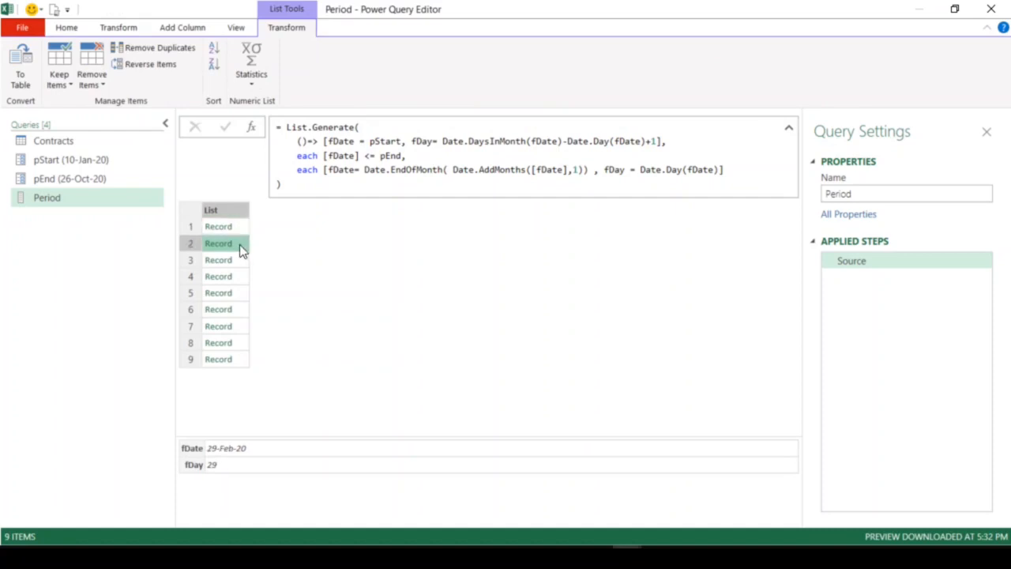
click(241, 259)
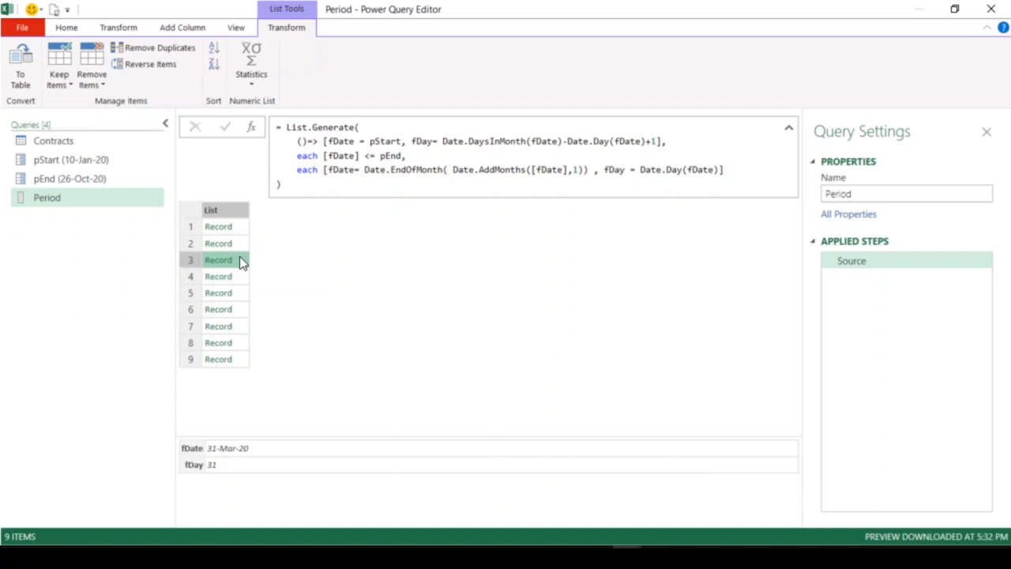
click(242, 277)
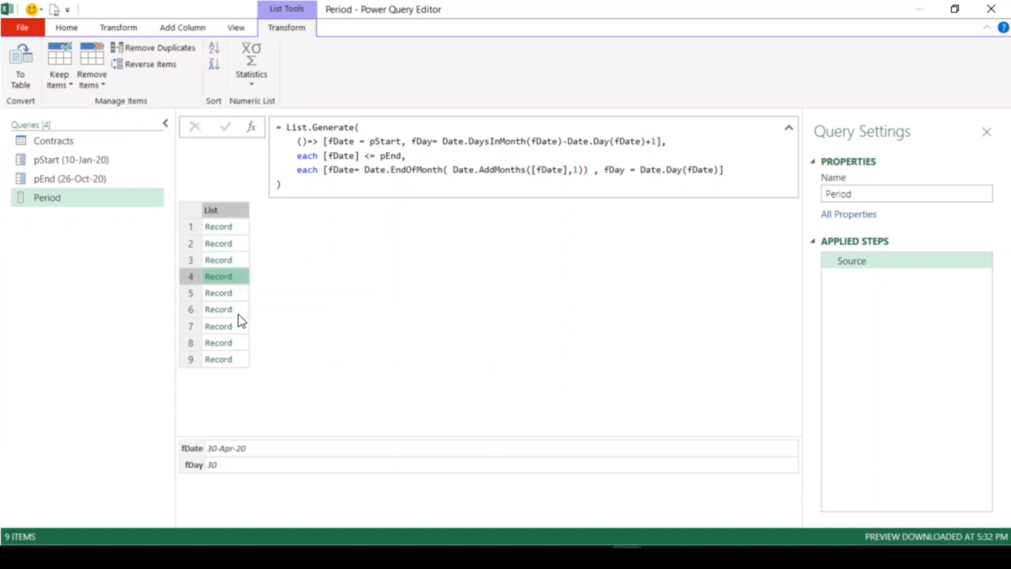
click(242, 360)
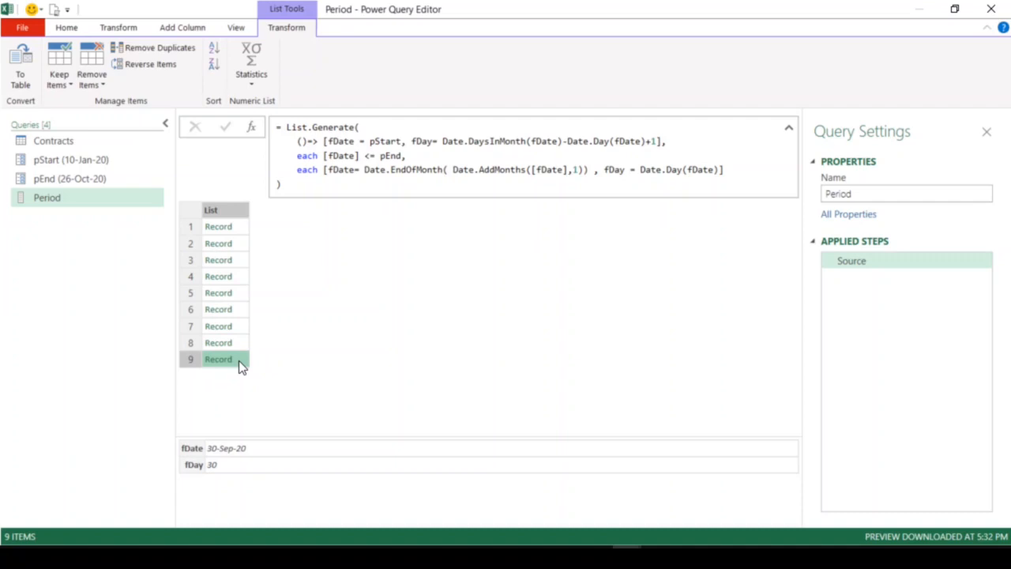
Step: Open the Period query's code in the Advanced Editor
click(385, 171)
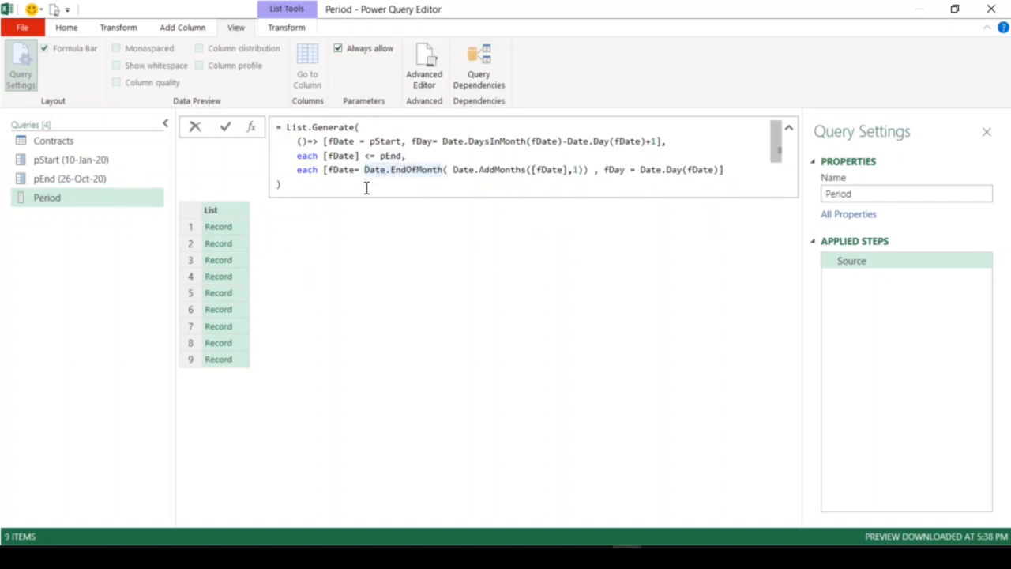
mouse_move(429, 173)
click(437, 79)
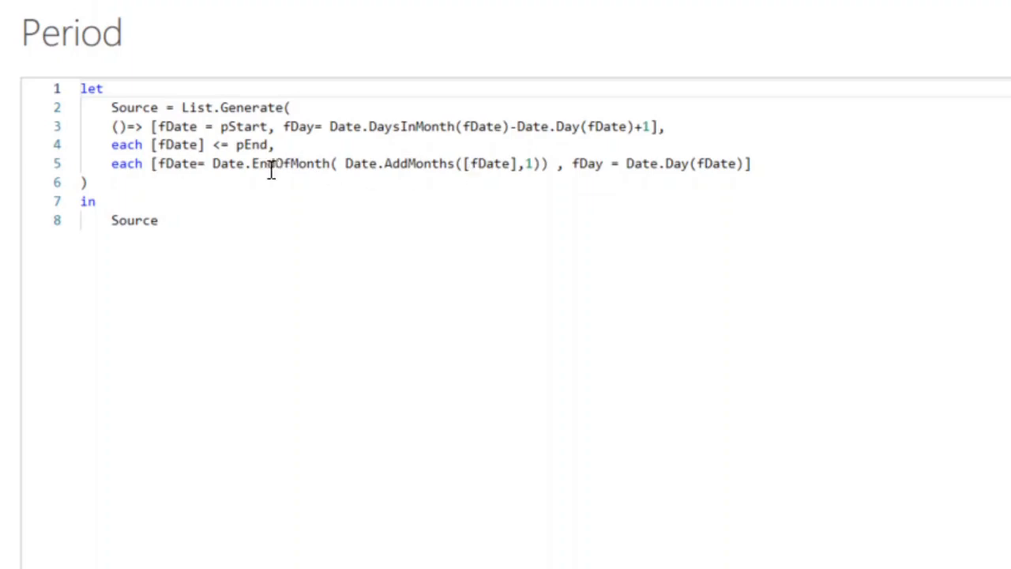
Step: Insert blank lines between the last each keyword and its record, leaving an indented line ready under each
click(151, 164)
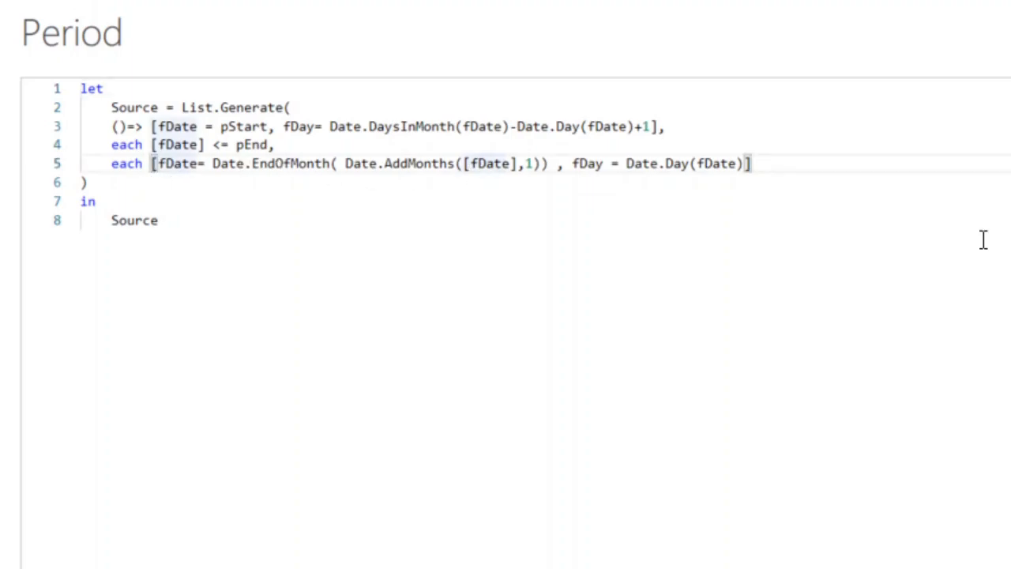
key(Return)
key(Return)
key(Return)
key(Up)
key(Up)
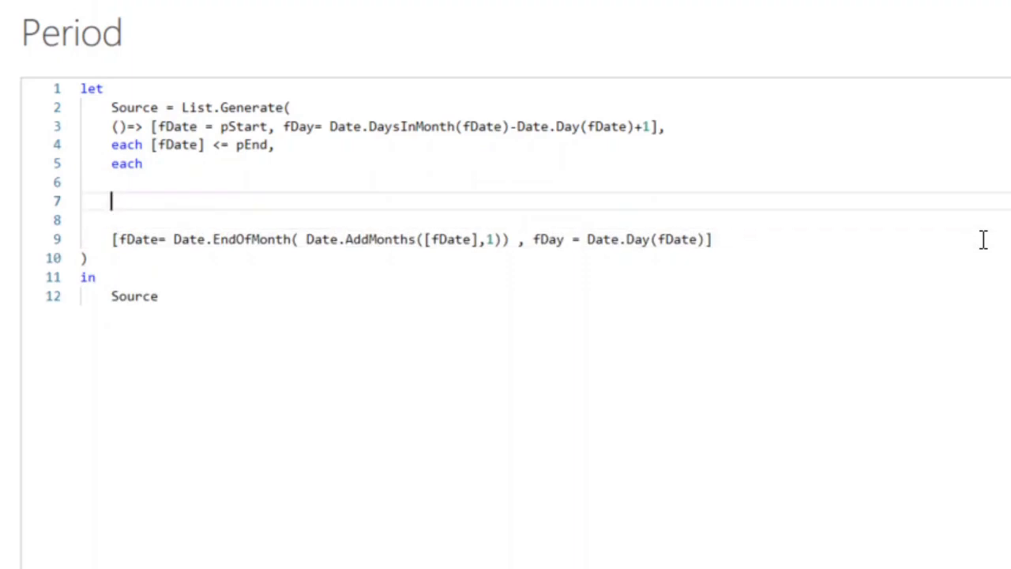
key(Up)
key(Tab)
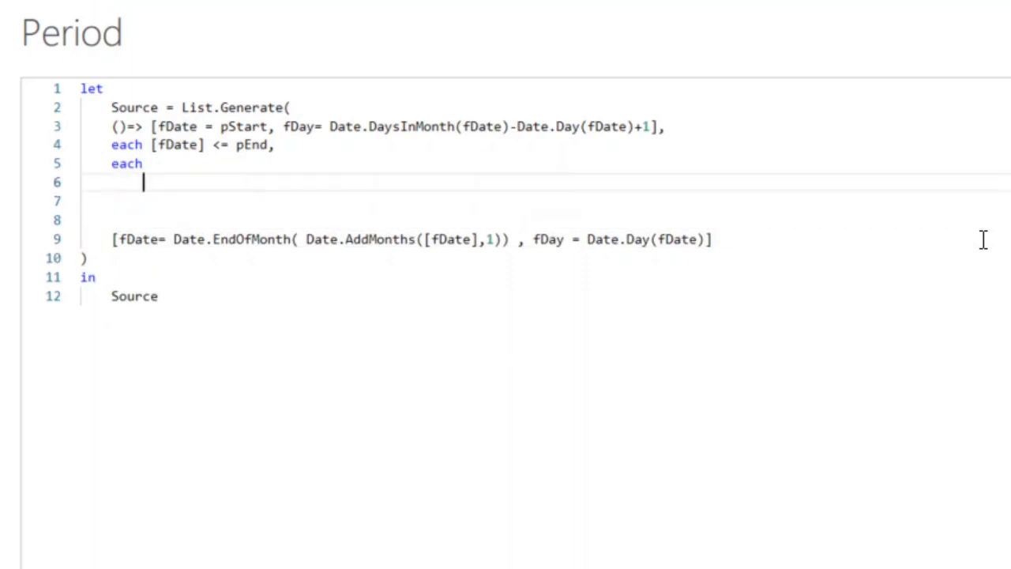
Step: Begin a let expression under the last each, declaring a variable named EoM
text(let Eo)
text(M)
key(BackSpace)
text(Eom)
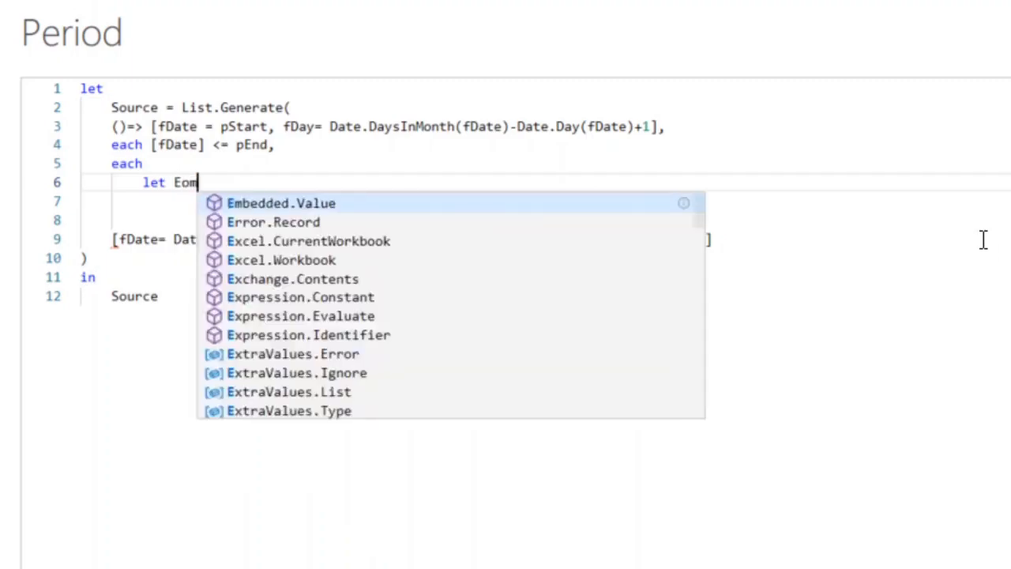
key(BackSpace)
text(M)
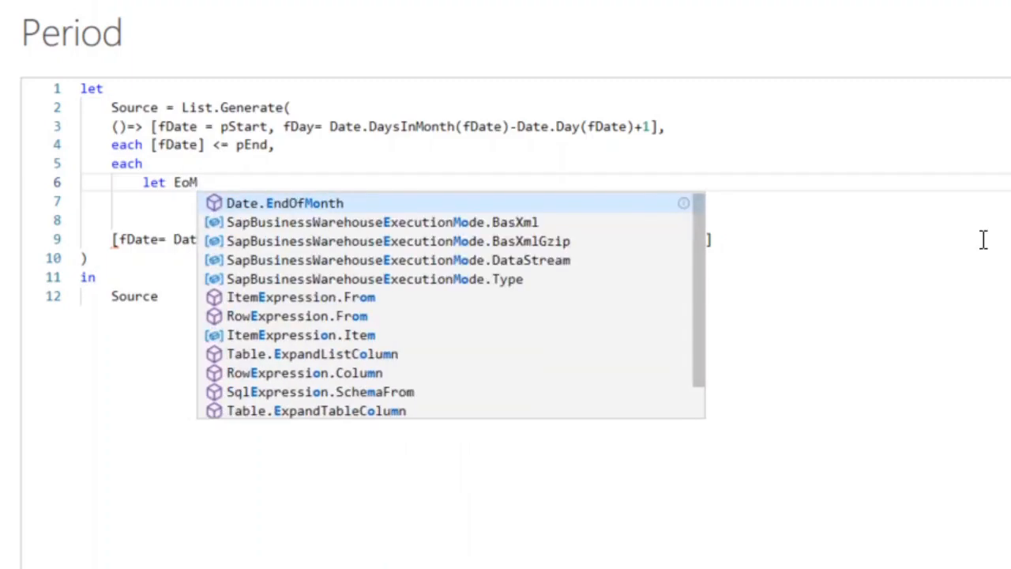
text( =)
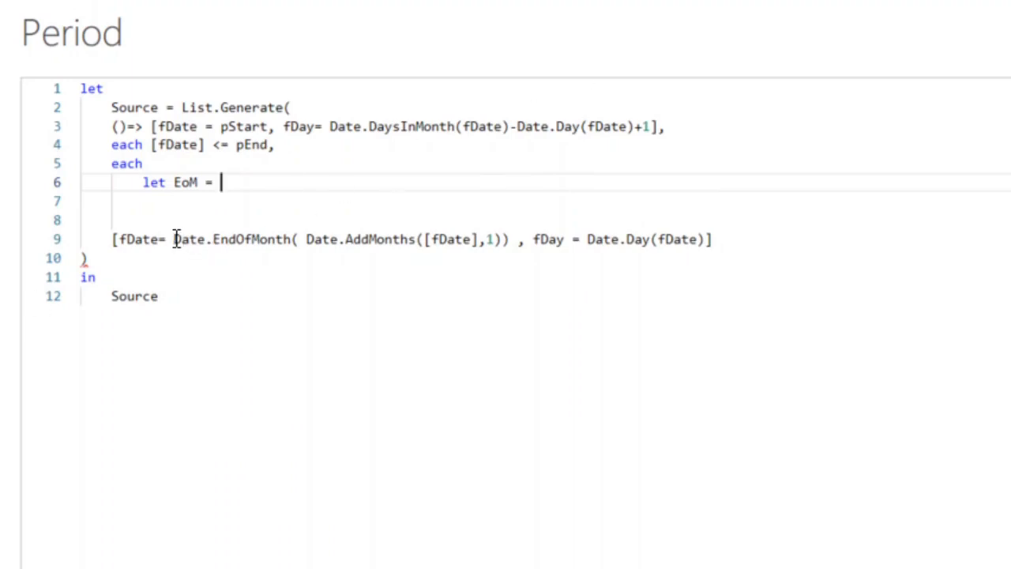
Step: Assign EoM a copy of the record's Date.EndOfMonth( Date.AddMonths([fDate],1)) expression and end the let line with in
drag(174, 239, 509, 245)
key(ctrl+c)
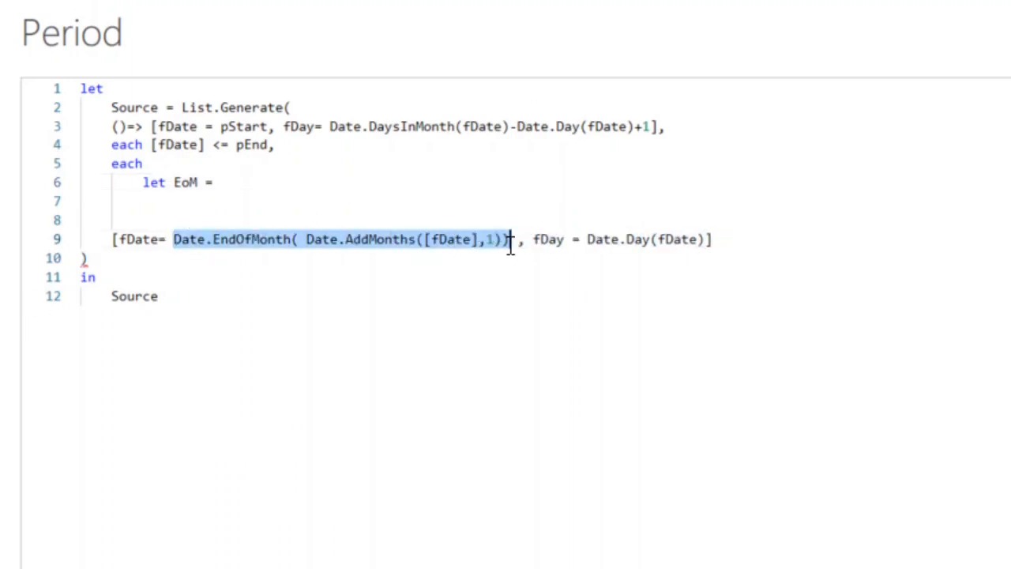
click(237, 182)
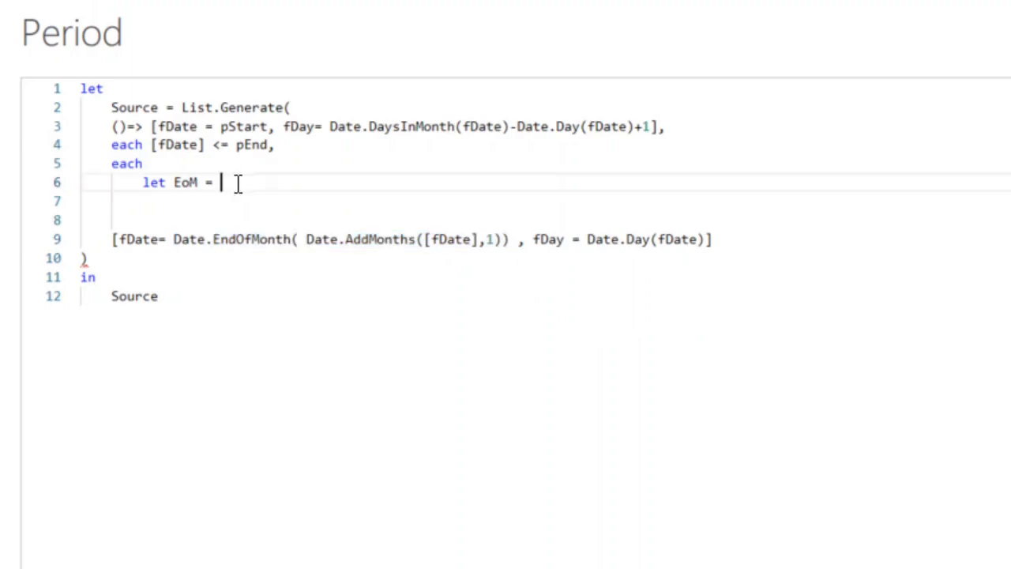
key(ctrl+v)
text(in)
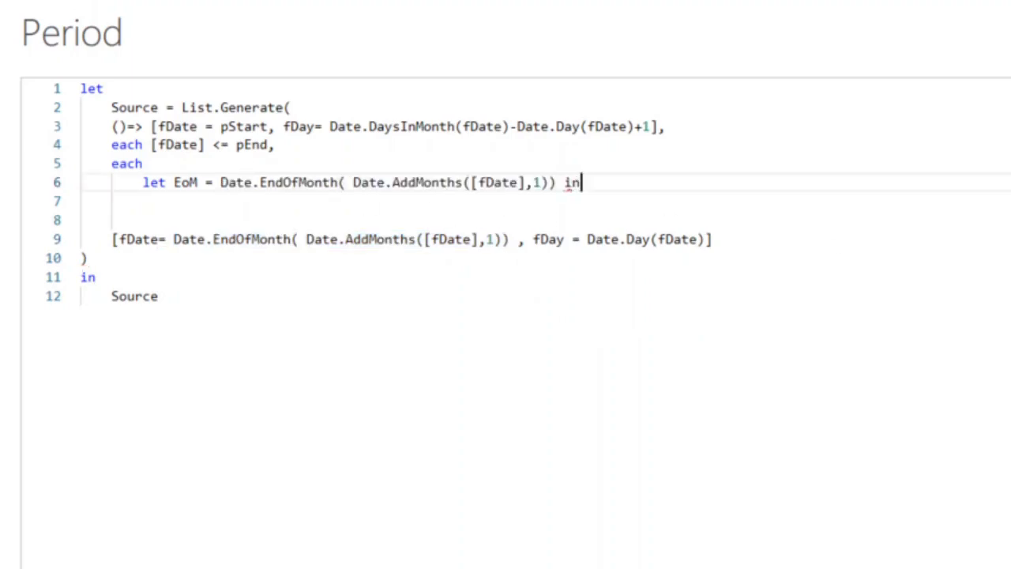
Step: Remove a spare blank line and replace the fDate expression in the next record with EoM
key(Down)
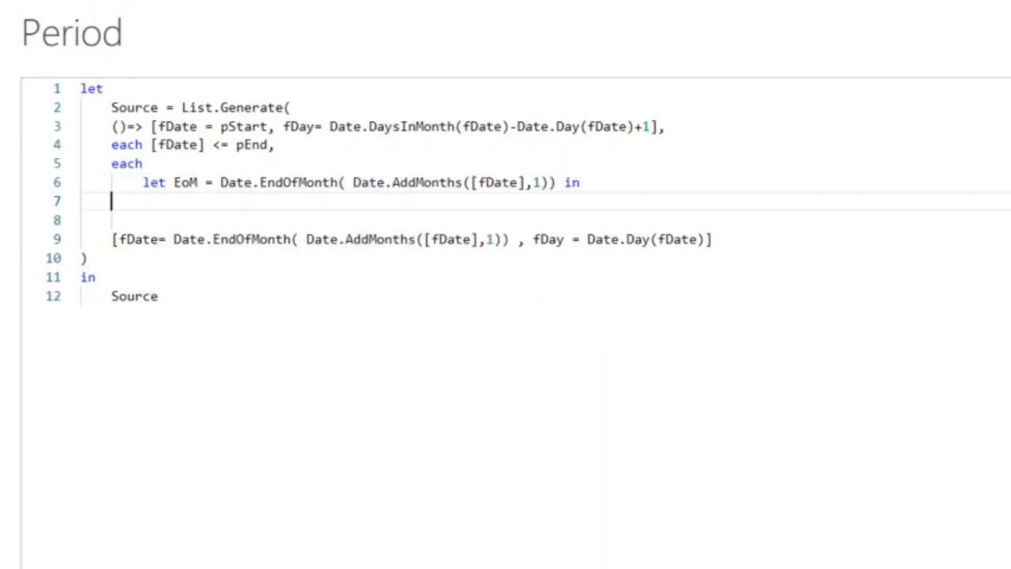
key(Delete)
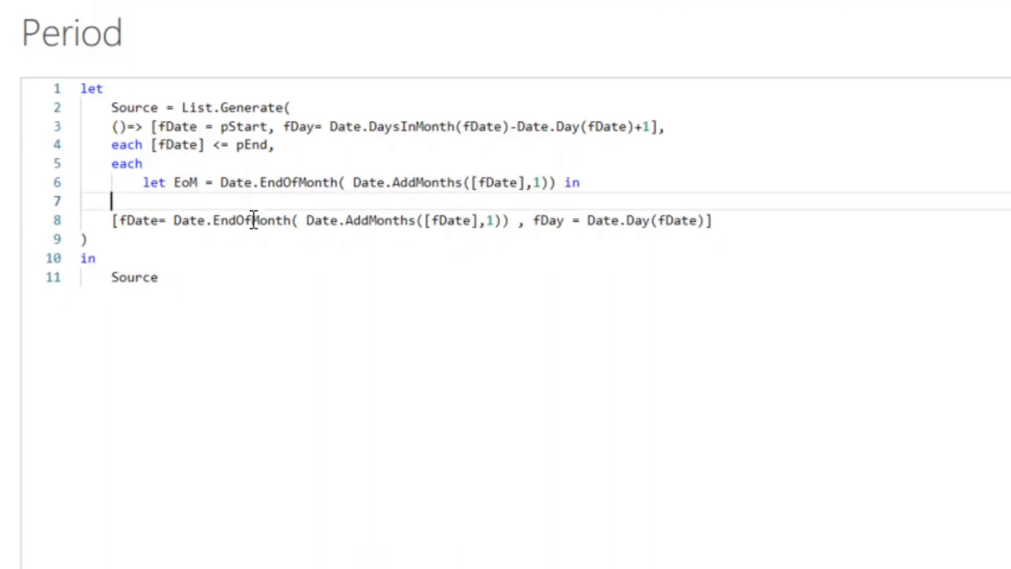
click(175, 221)
drag(177, 223, 508, 227)
text(EoM)
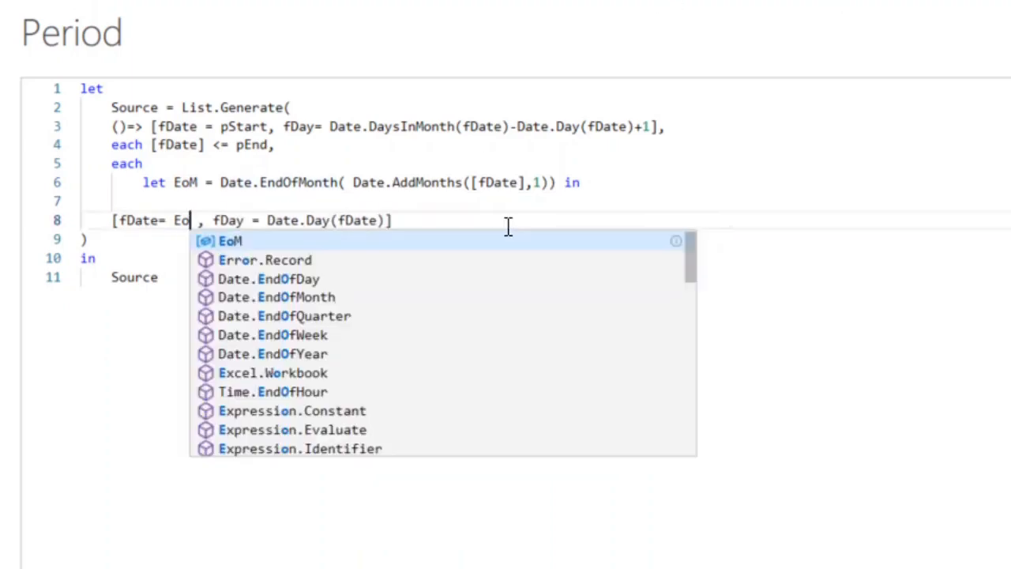
key(Escape)
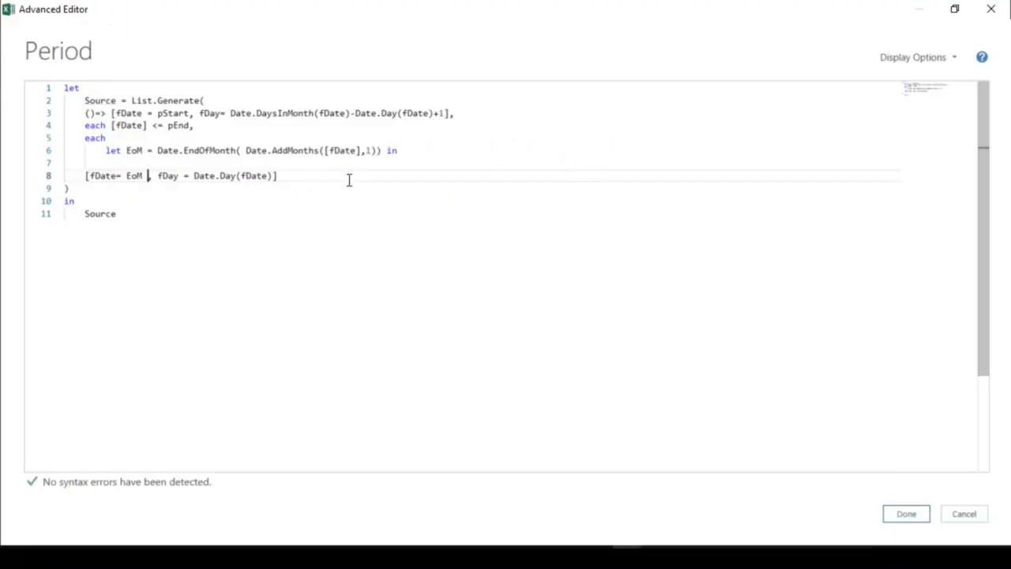
Step: Apply the edited Period query code and preview the values of list records 1 and 9
click(910, 515)
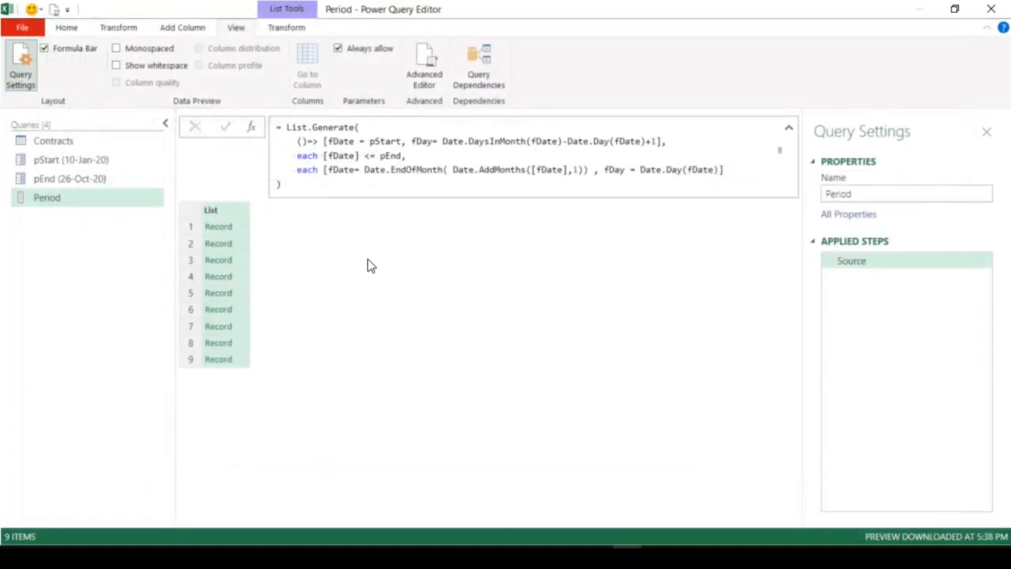
click(242, 227)
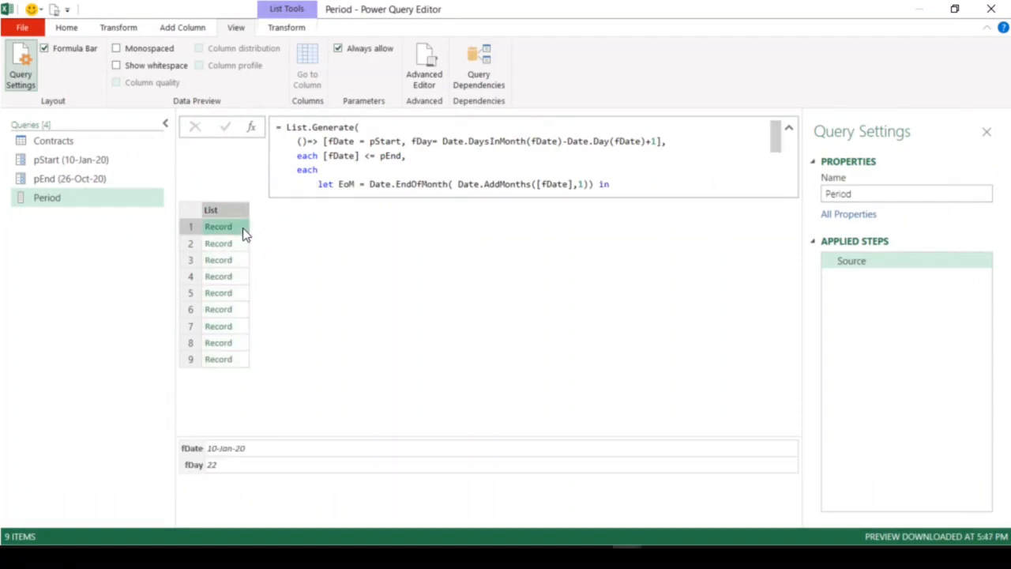
click(243, 364)
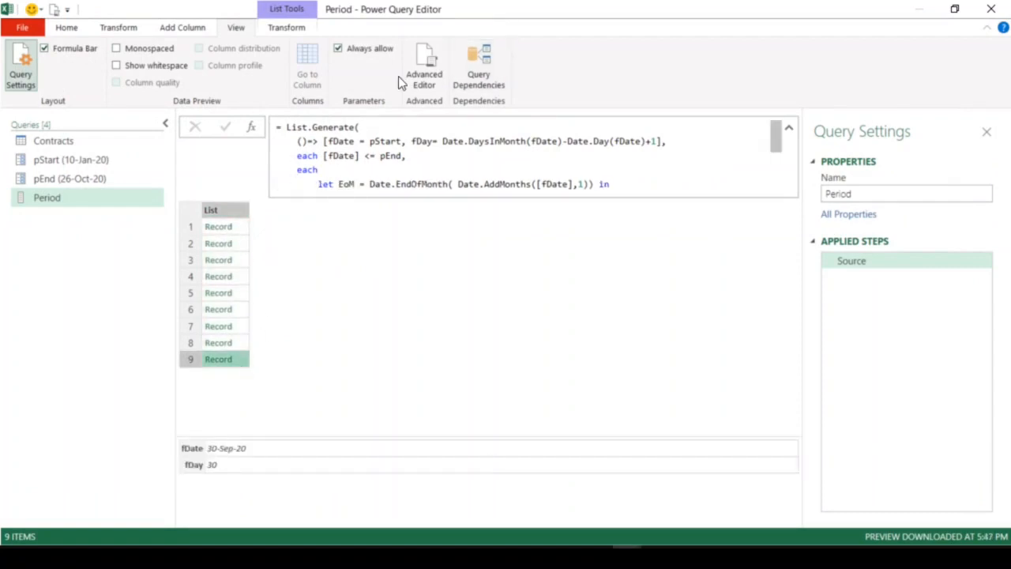
Step: Reopen the Period query's code in the Advanced Editor and add the condition if EoM > pEnd then above the record
click(423, 71)
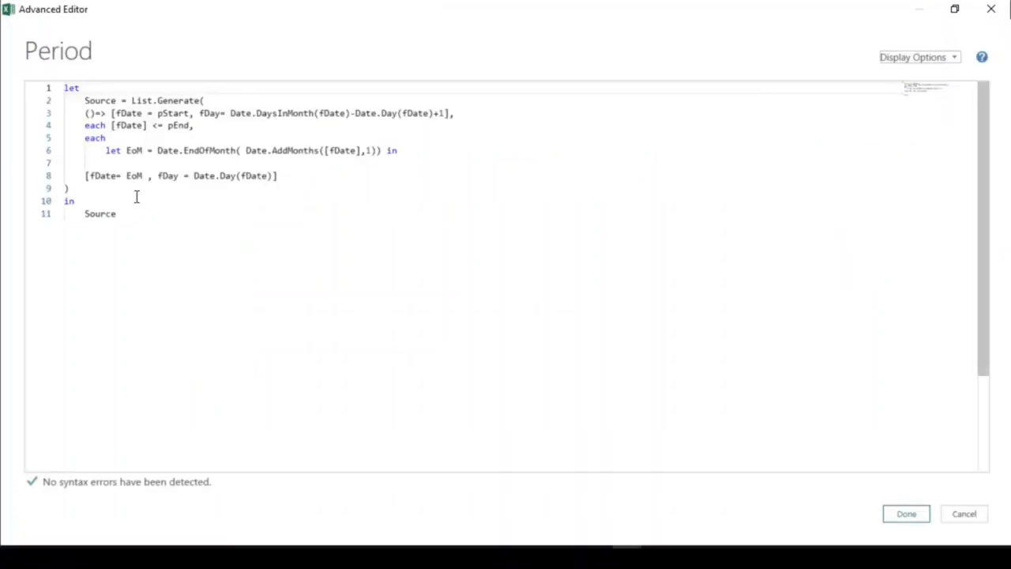
click(93, 163)
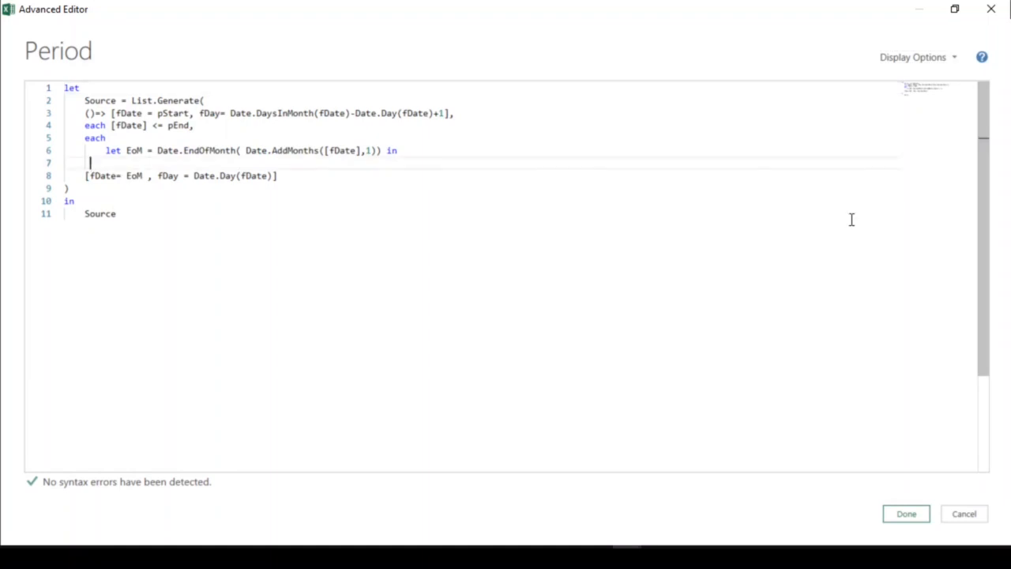
text(if )
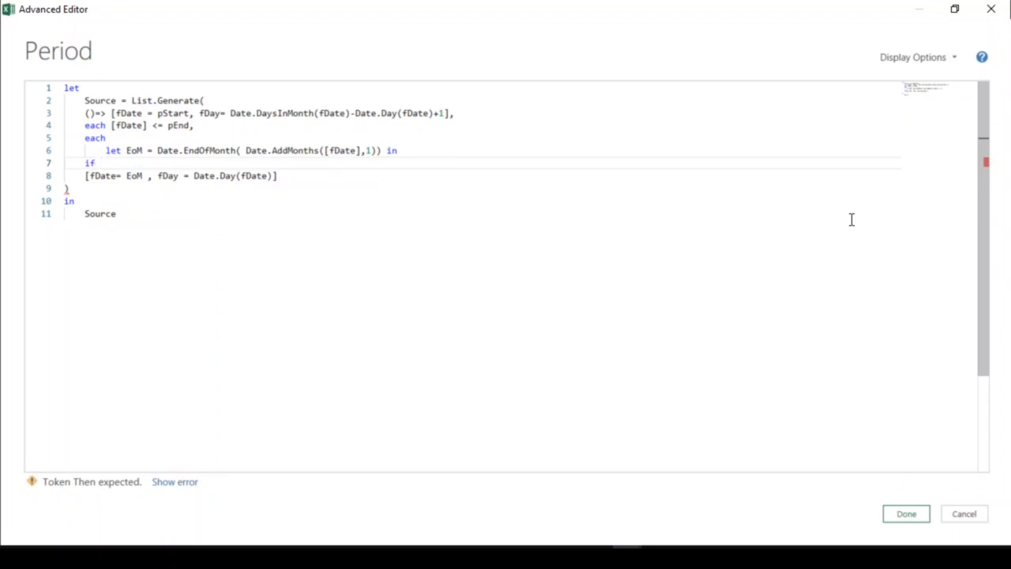
text(EoM)
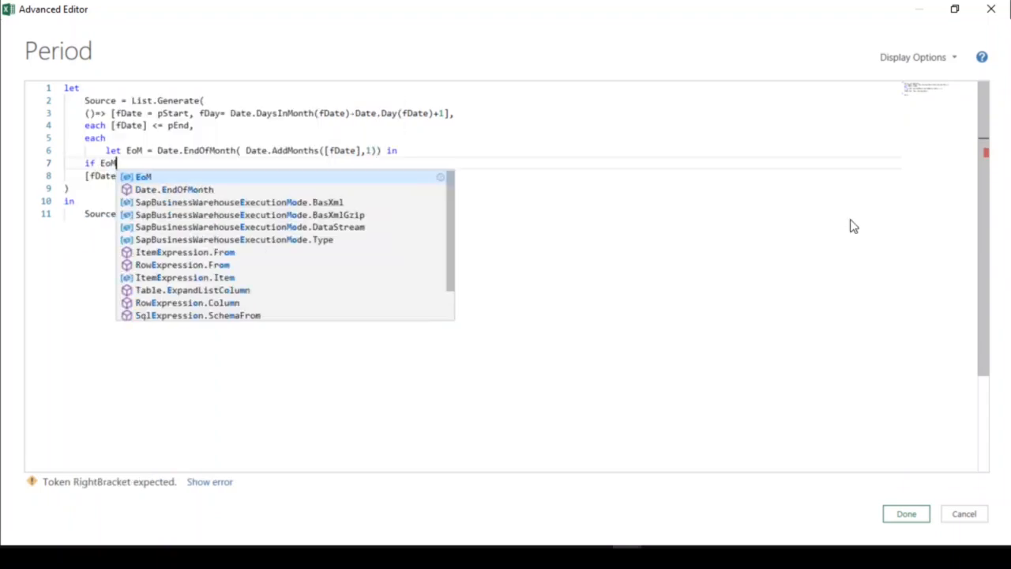
text( > )
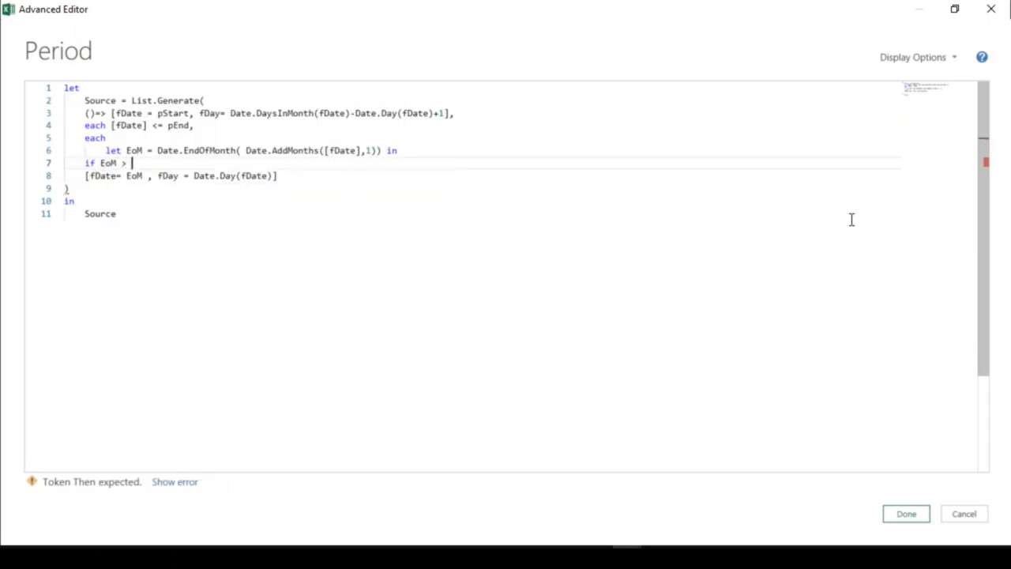
text(pEnd)
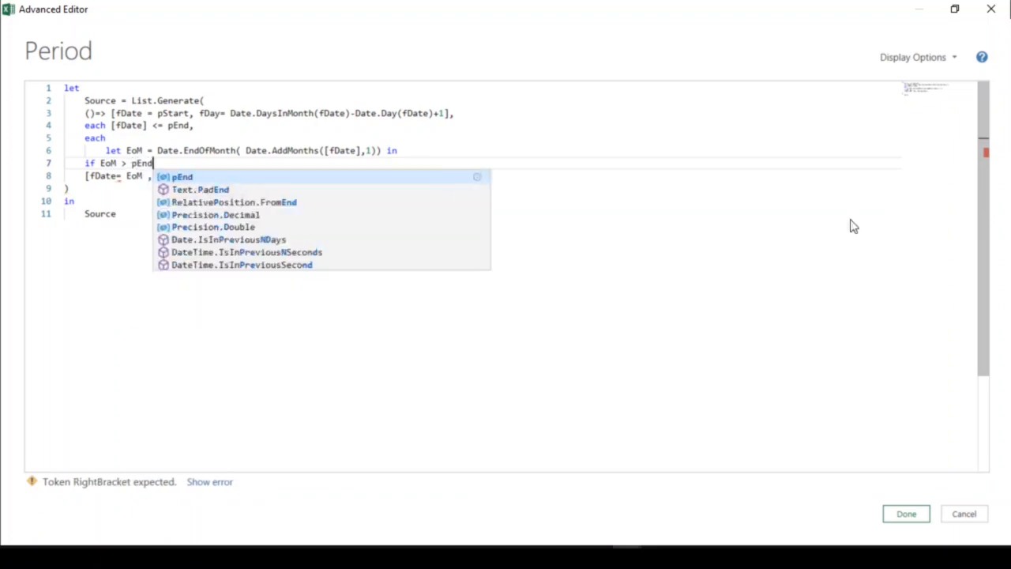
key(Escape)
text(then)
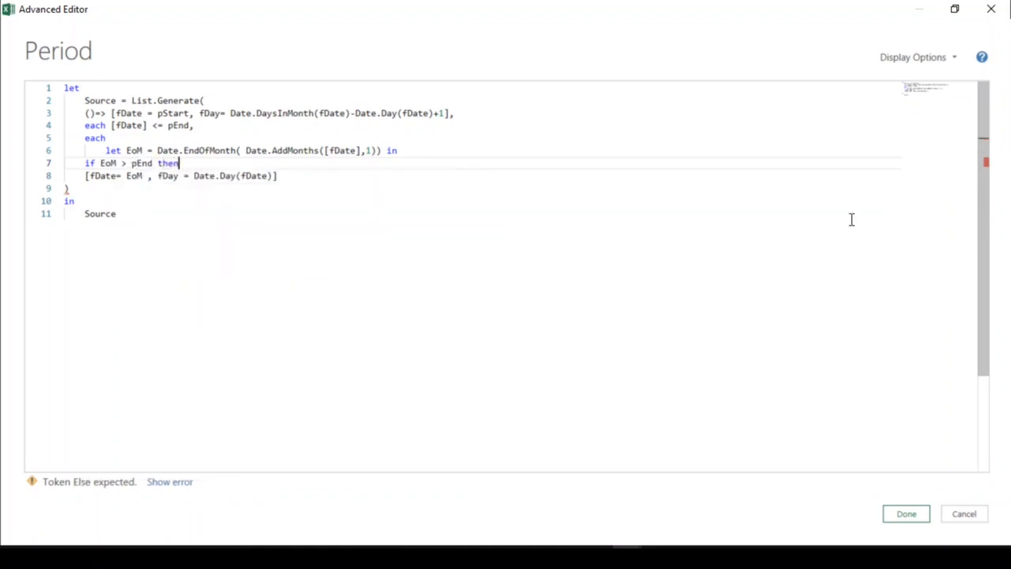
key(Escape)
key(Return)
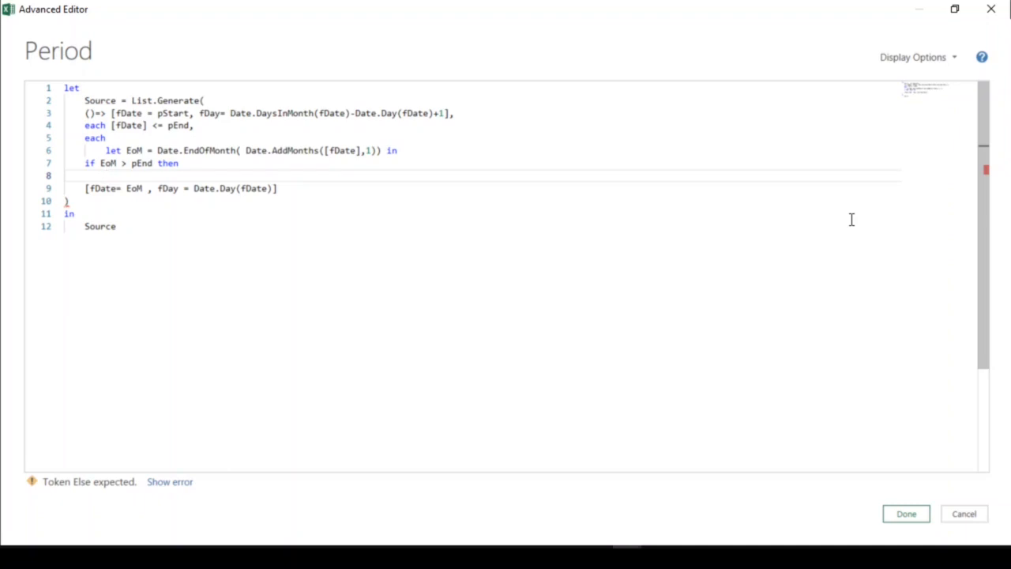
Step: Add a record skeleton with empty fDate and fDay fields as the result of the then branch
text([)
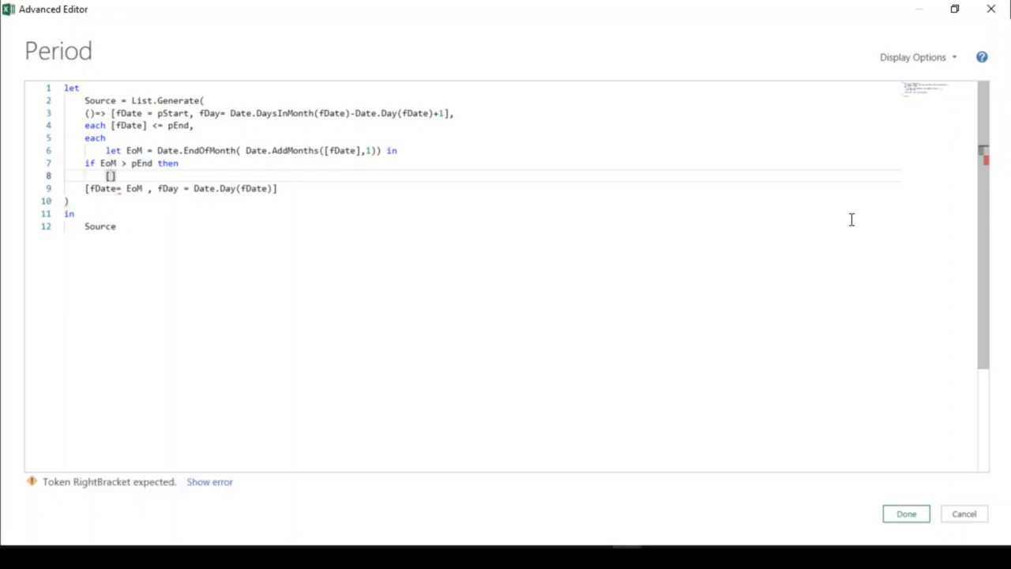
text(fDate=)
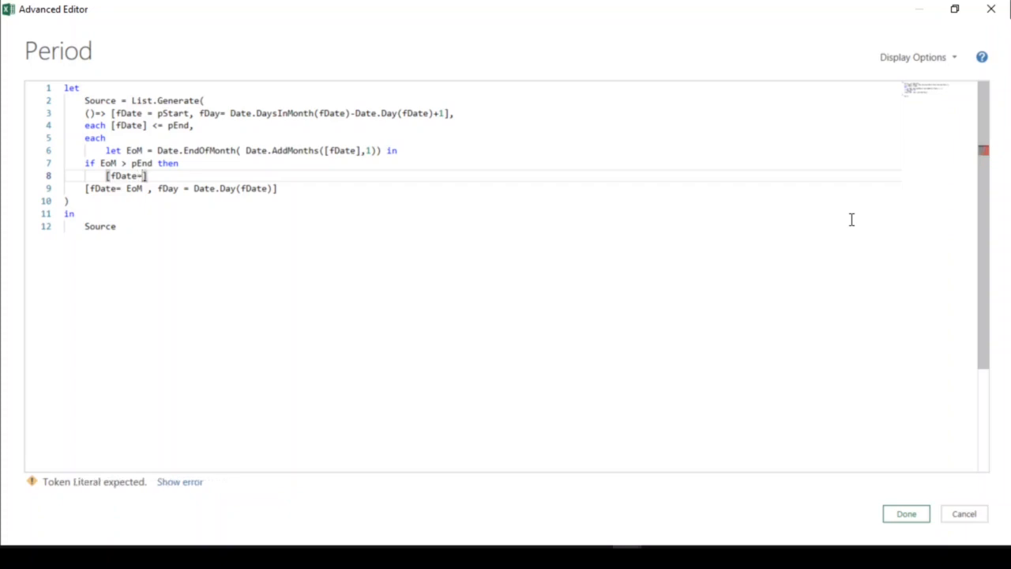
text(   , fDay=)
Step: Set the then-branch record's fDate field to Date.EndOfMonth(fDate)
key(ctrl+Left)
key(ctrl+Left)
key(ctrl+Left)
key(Left)
key(Left)
text(Endof)
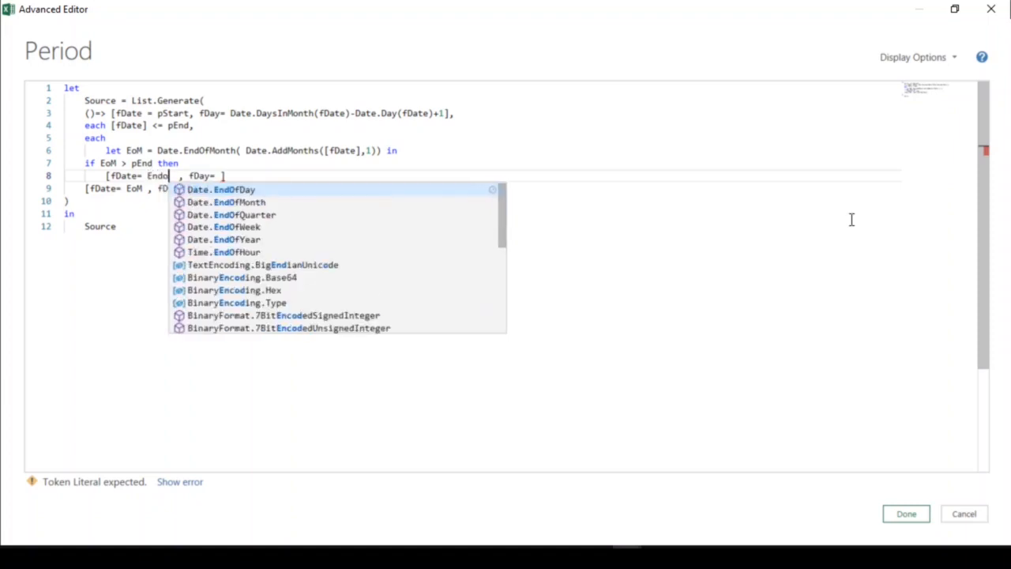
key(Down)
key(Tab)
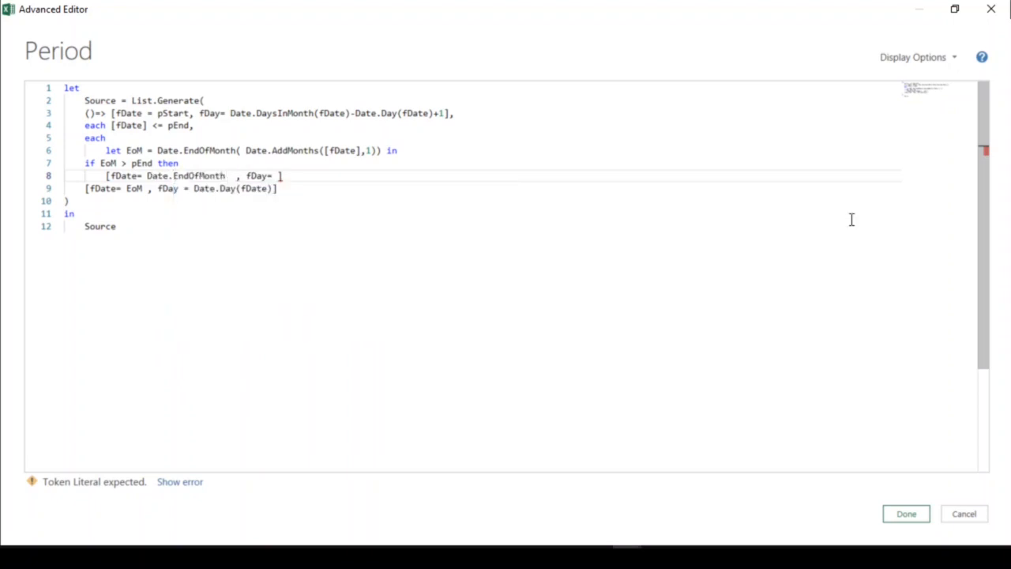
text(()
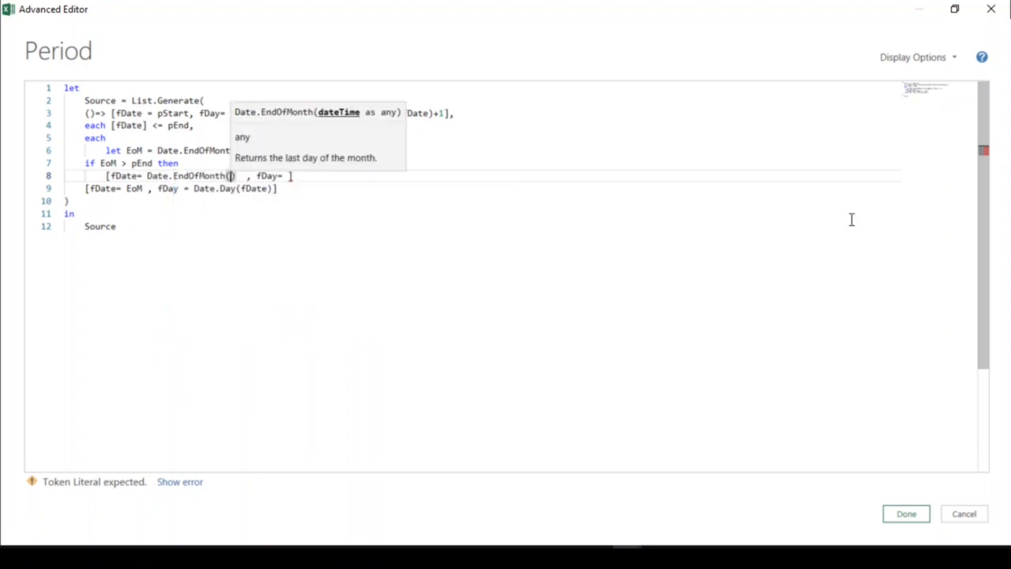
text(fDate)
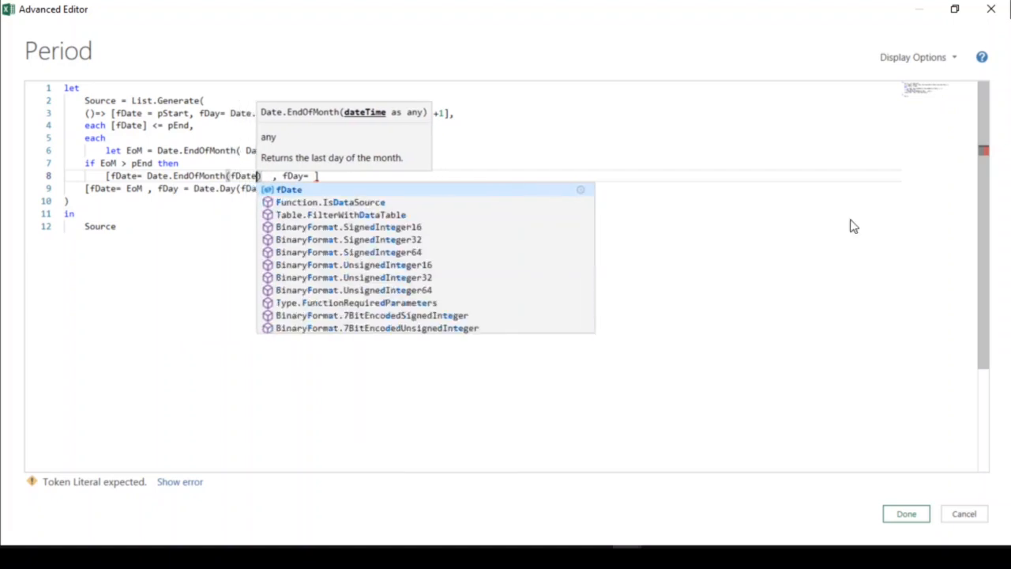
key(Escape)
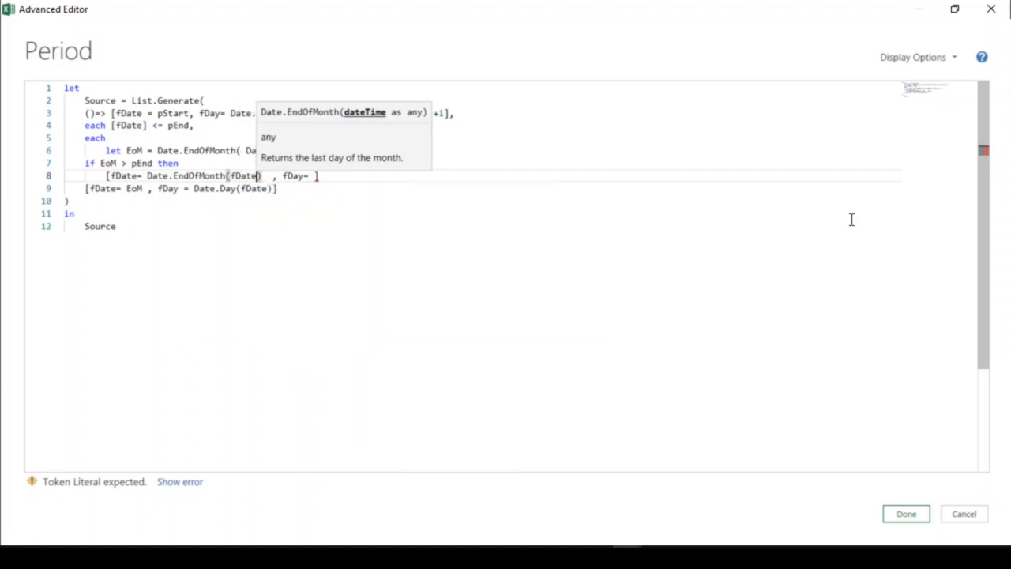
Step: Enclose the fDate reference inside the then branch's Date.EndOfMonth in square brackets
text(])
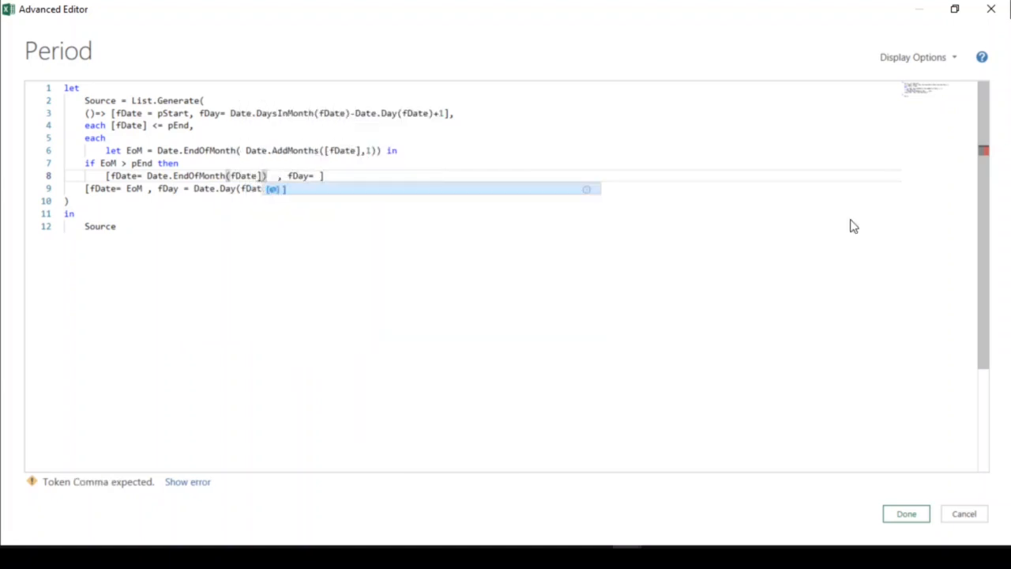
key(Left)
key(Left)
key(Left)
key(Left)
key(Left)
key(Left)
text([)
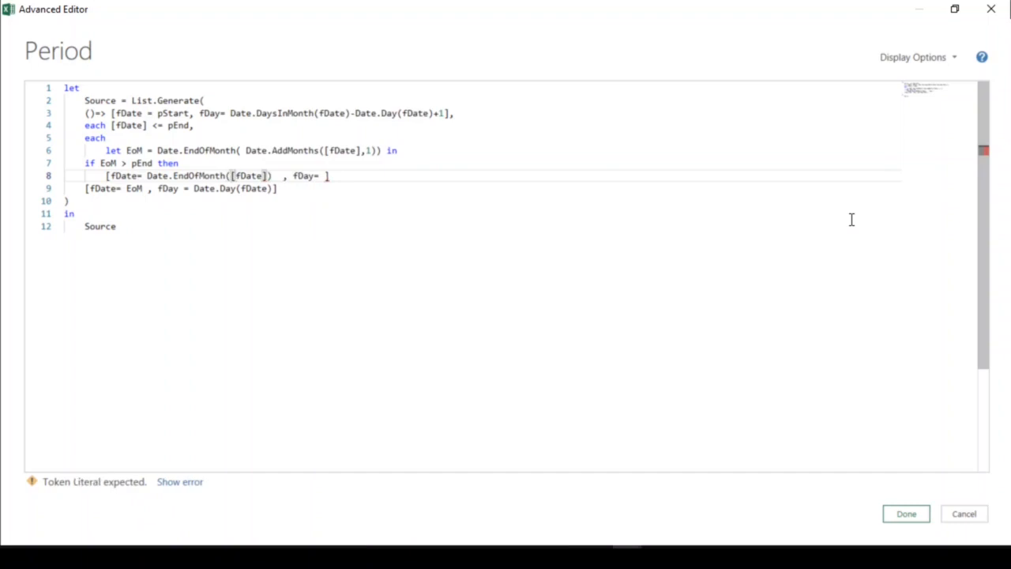
Step: Insert an opening Date.AddDays( in front of Date.EndOfMonth([fDate]) in the then-branch record's fDate field
key(Right)
key(Right)
key(Right)
key(Right)
key(Right)
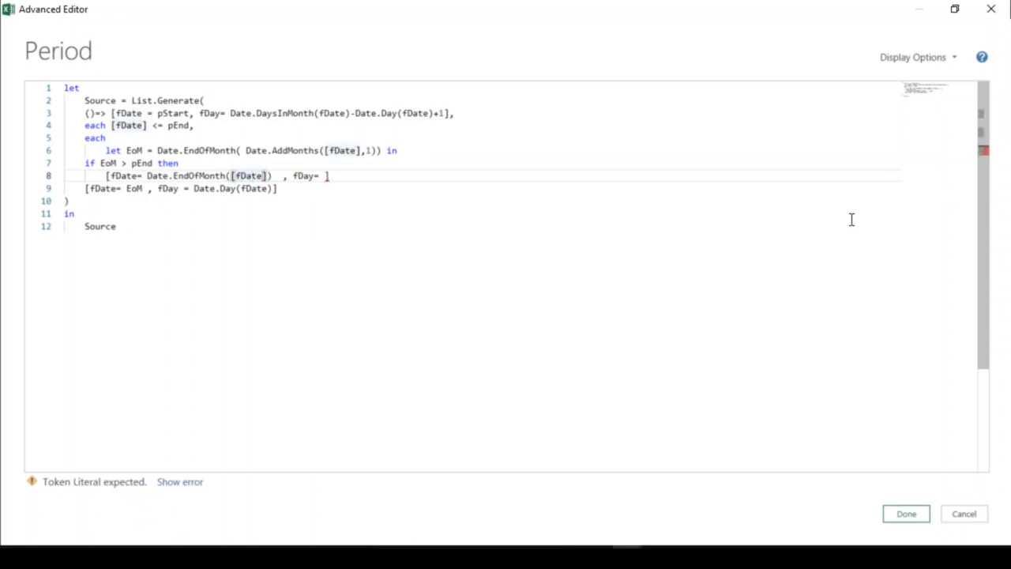
key(Right)
key(ctrl+Left)
key(ctrl+Left)
key(ctrl+Left)
key(ctrl+Left)
key(ctrl+Left)
key(ctrl+Left)
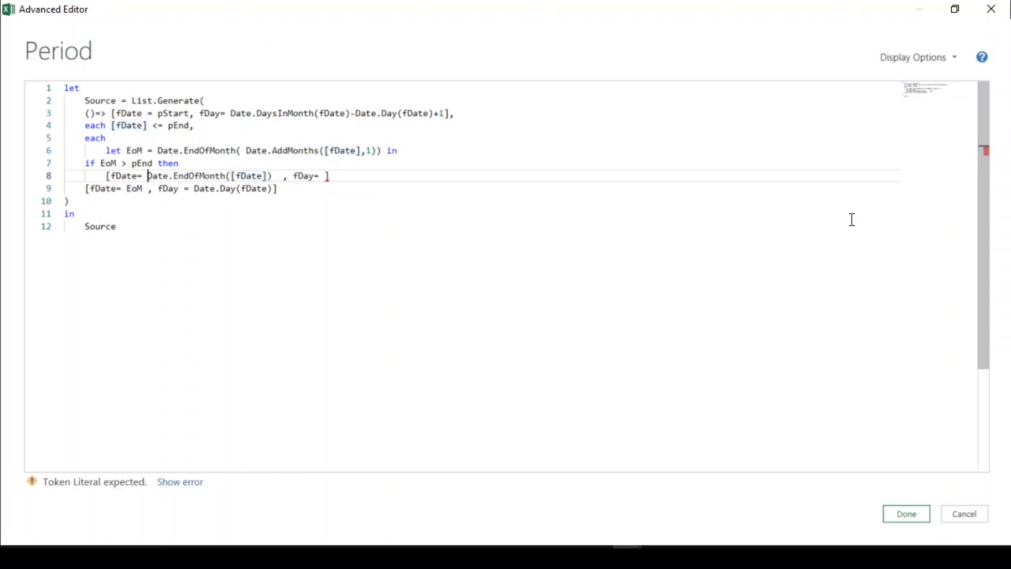
text(Date.)
text(Add)
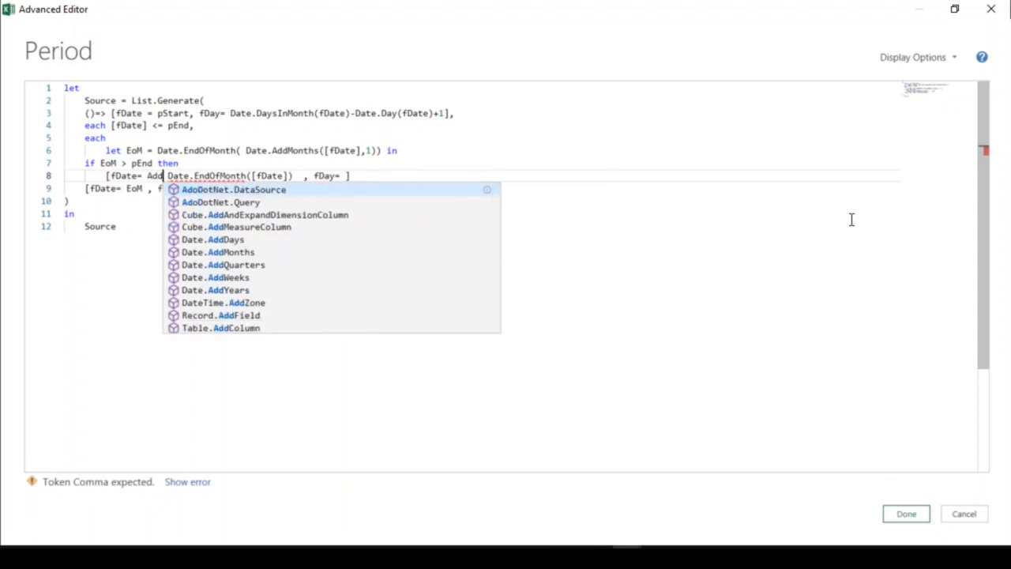
text(Day)
key(Tab)
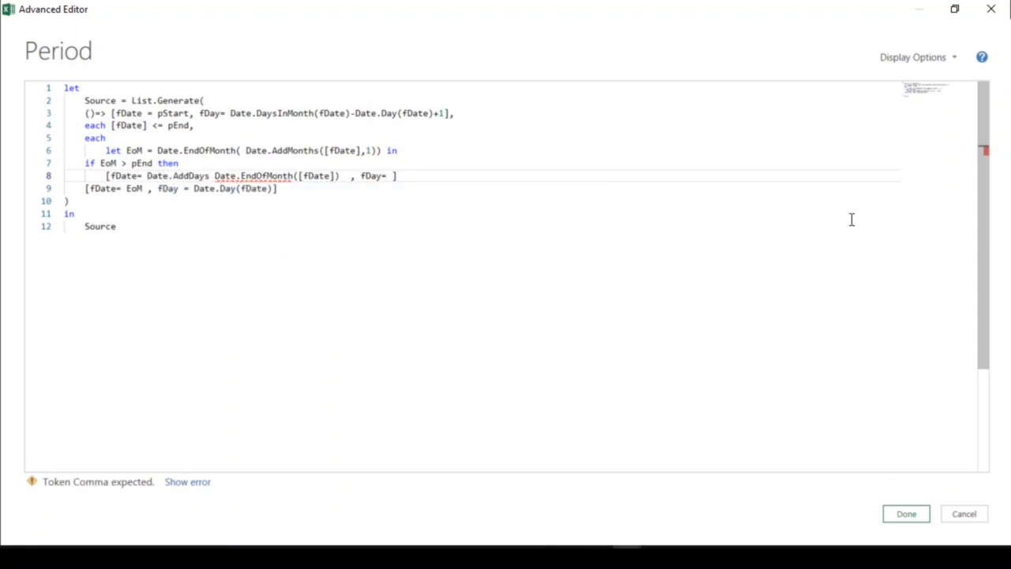
text(()
Step: Add Date.Day(pEnd) as the second argument of Date.AddDays, close the call and remove the extra space after it
key(ctrl+Right)
key(ctrl+Right)
key(ctrl+Right)
key(ctrl+Right)
key(ctrl+Right)
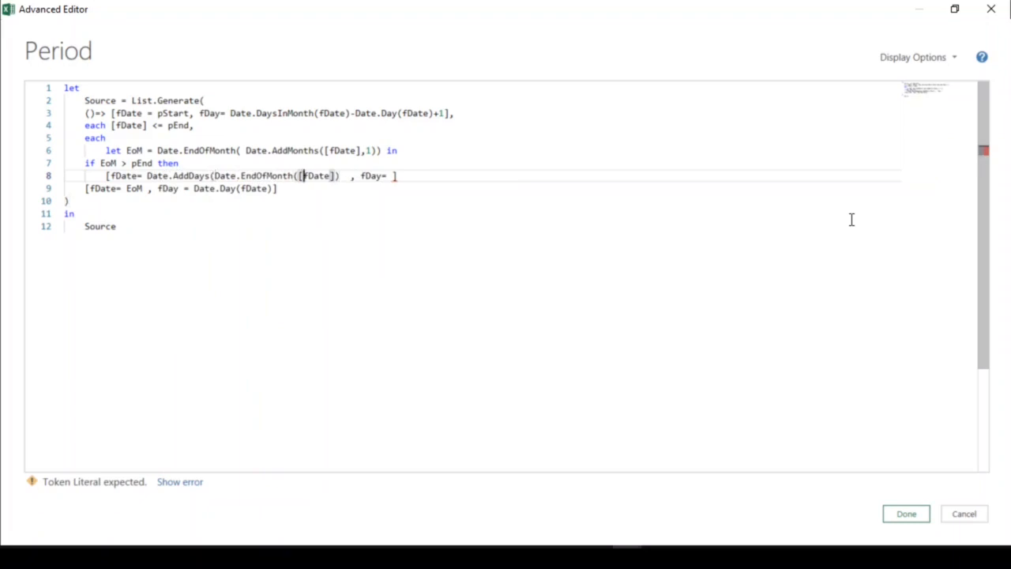
text(,)
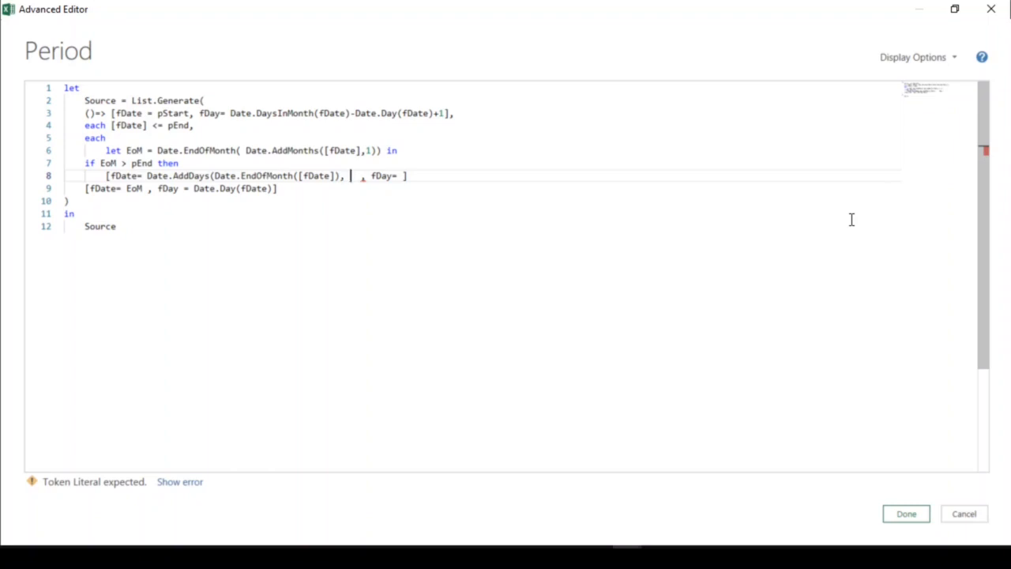
text(date. )
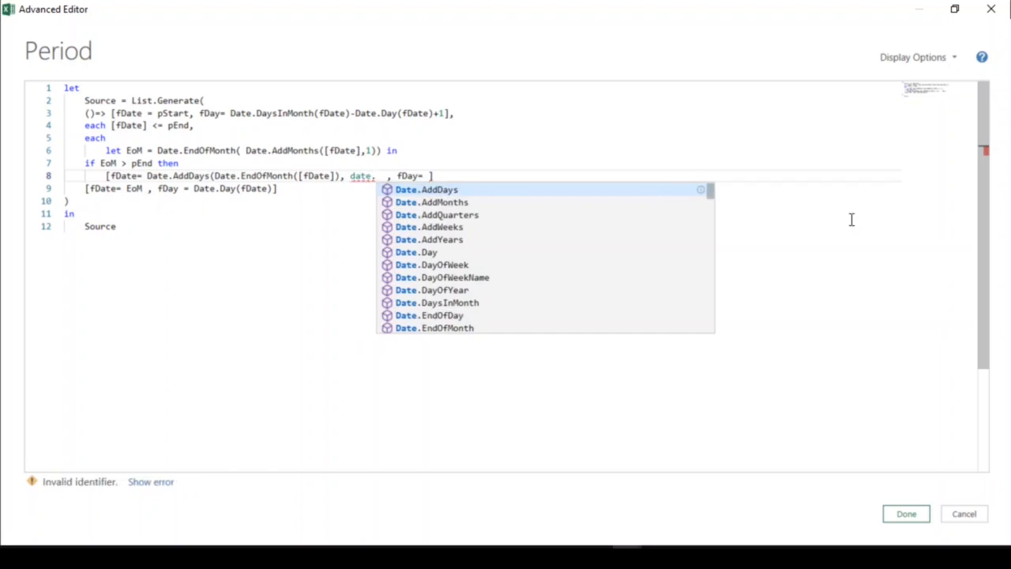
text(da)
key(Tab)
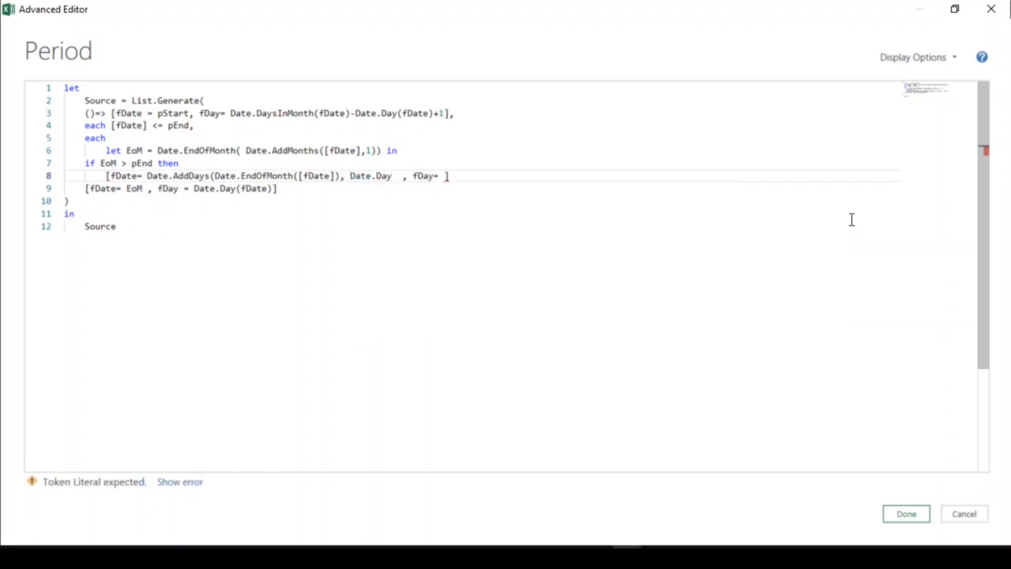
text((pE)
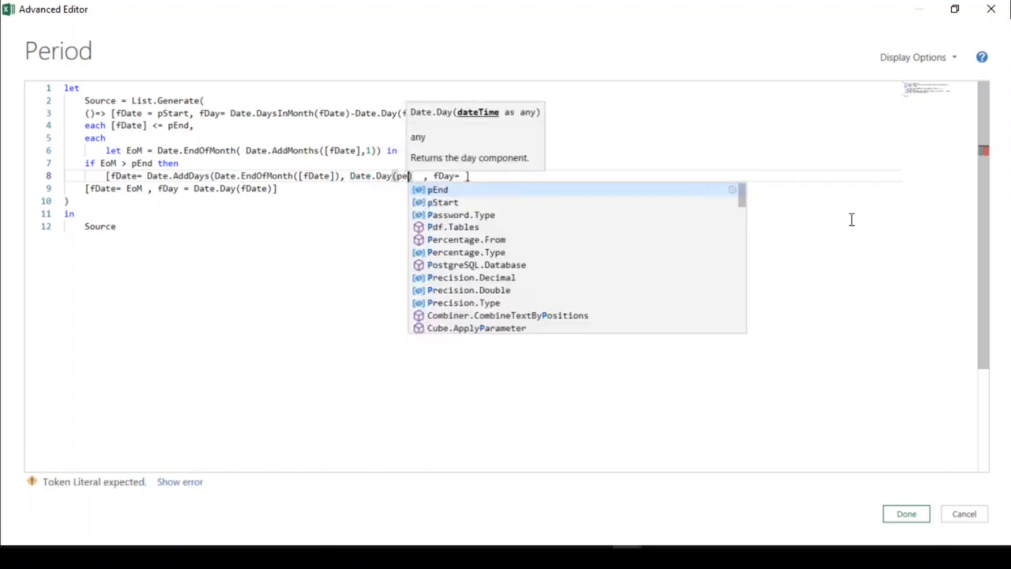
key(Tab)
key(Right)
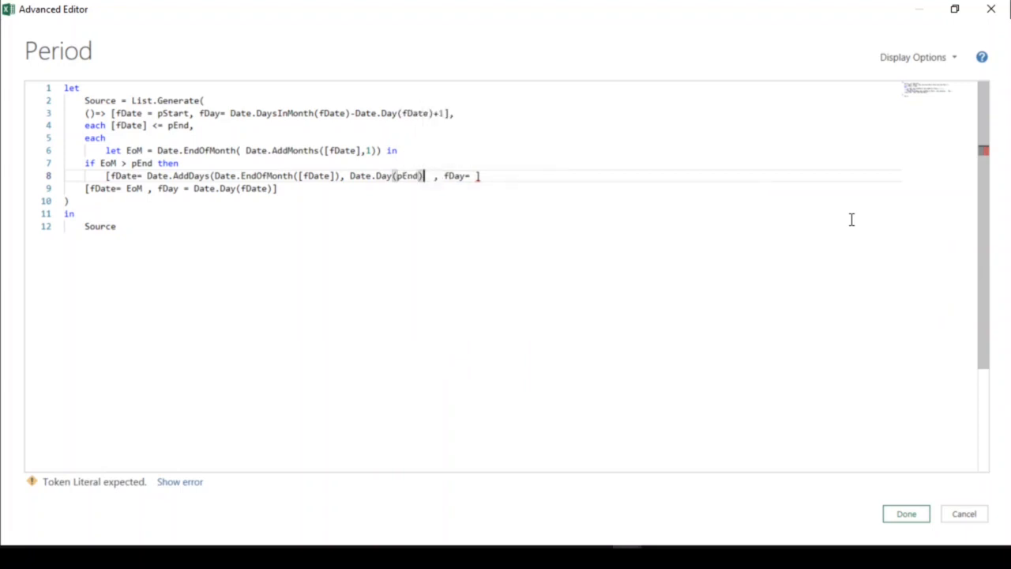
text())
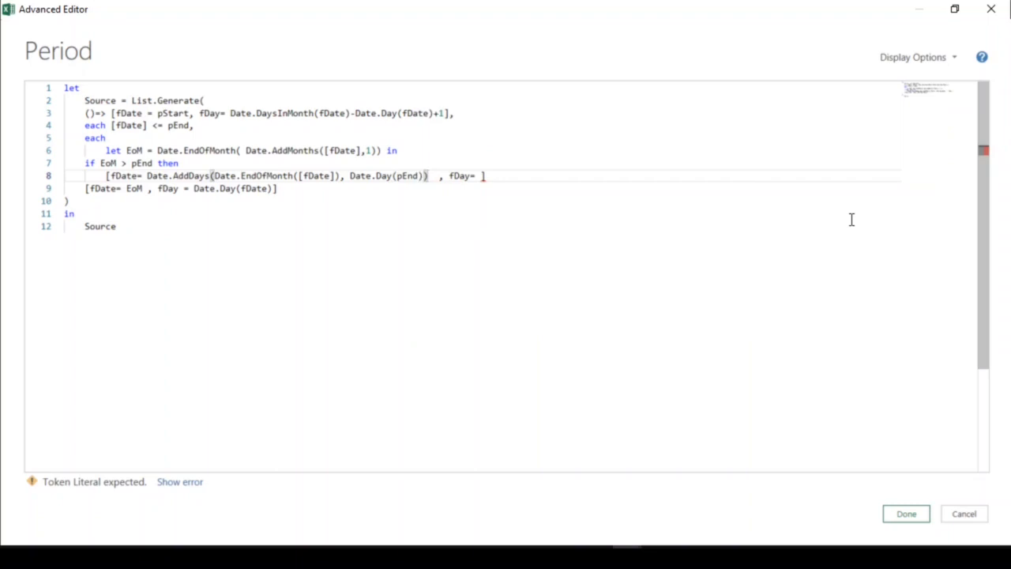
key(Delete)
Step: Set the then-branch record's fDay field to Date.Day(fDate), without a space before the closing bracket
key(Right)
key(Right)
key(Right)
key(Right)
key(Right)
key(Right)
key(Right)
key(Right)
text(Date.)
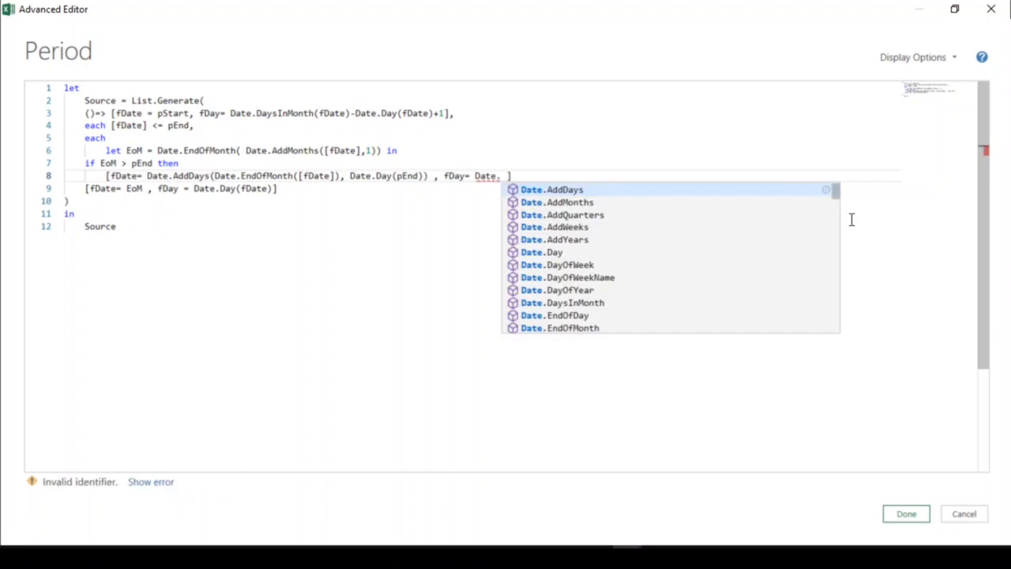
text(Day)
key(Escape)
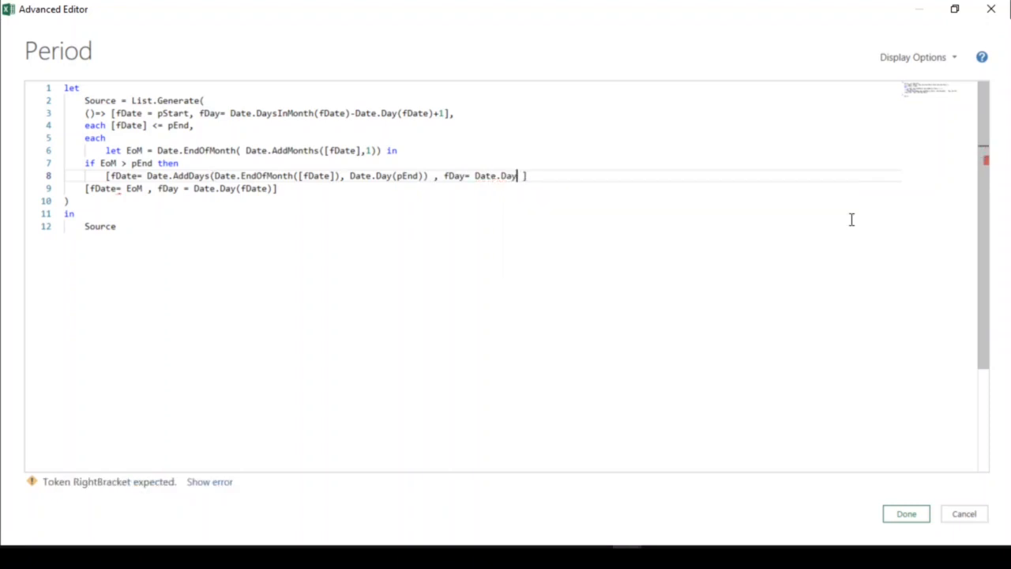
text(()
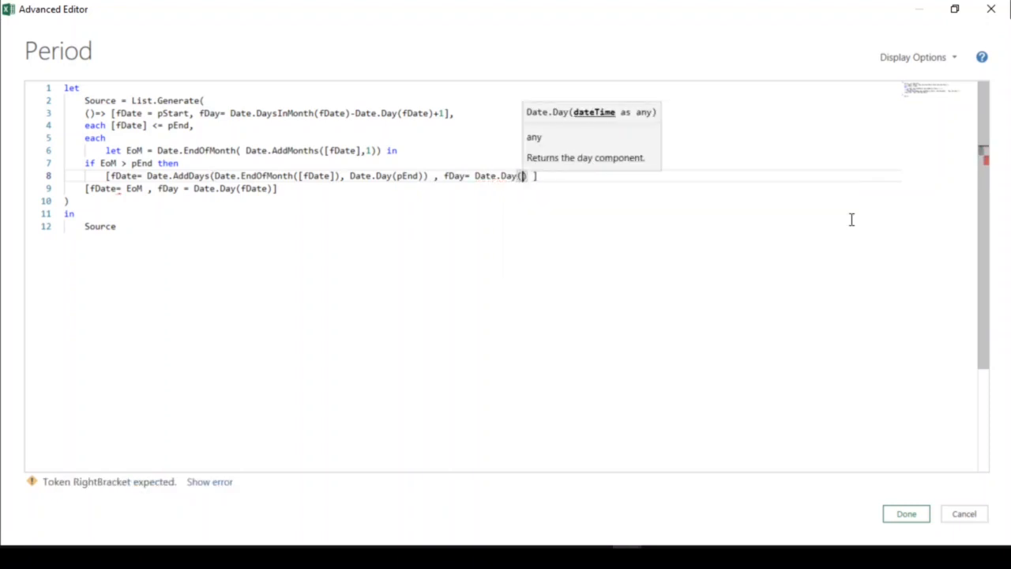
text(PDate)
key(Escape)
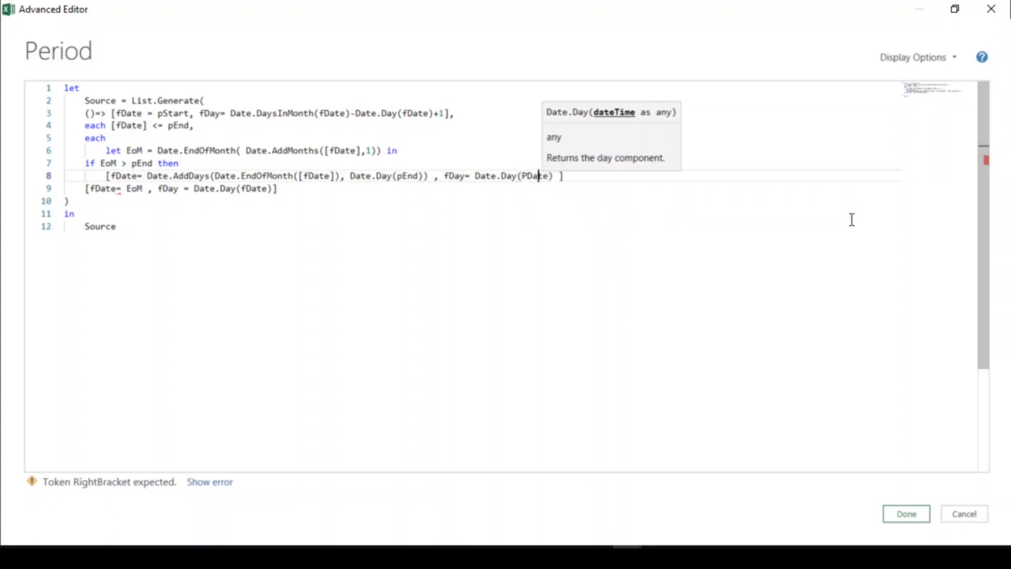
key(Left)
key(Left)
key(Left)
key(Left)
key(BackSpace)
text(f)
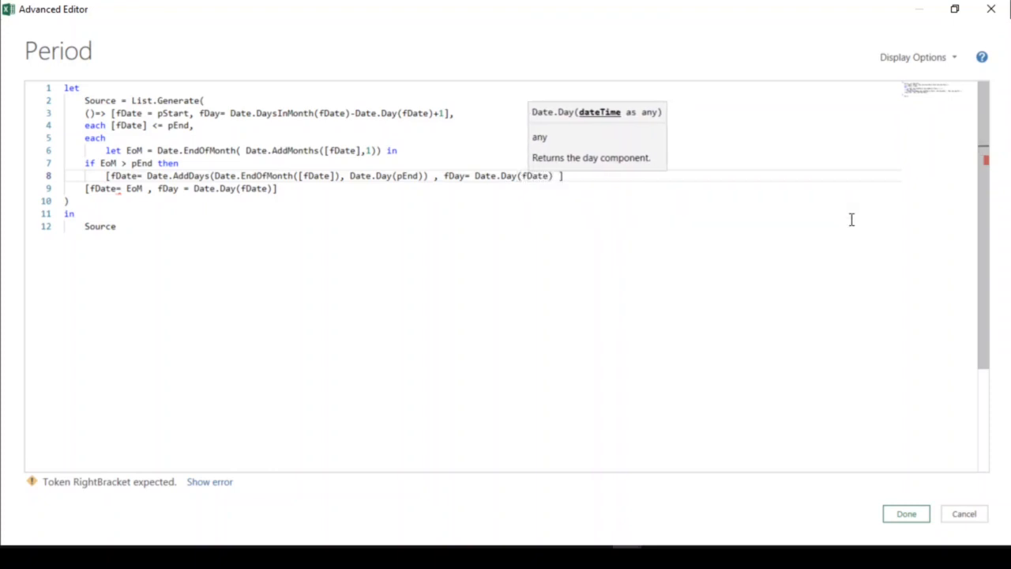
key(Right)
key(Right)
key(Right)
key(Right)
key(Right)
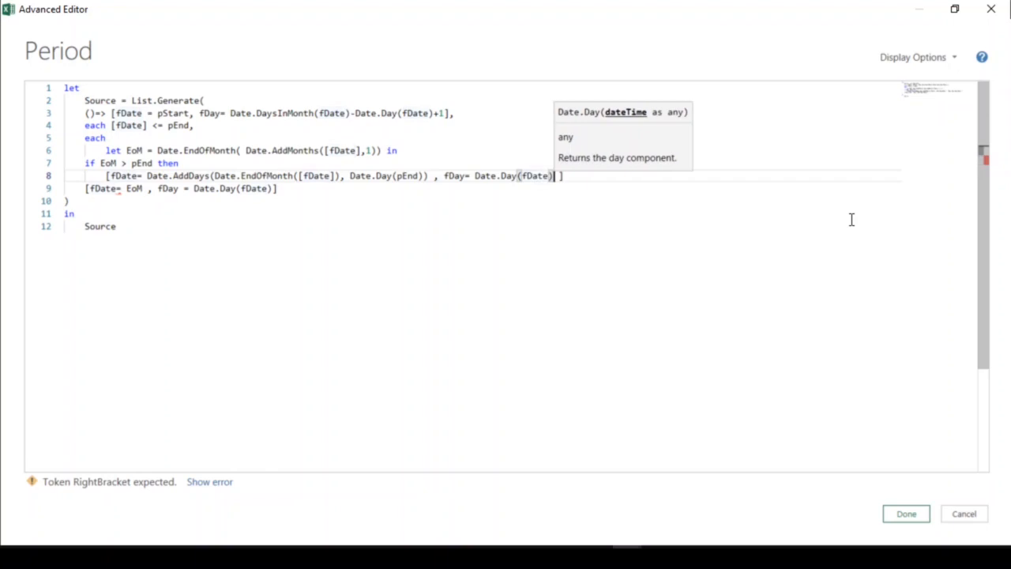
key(Delete)
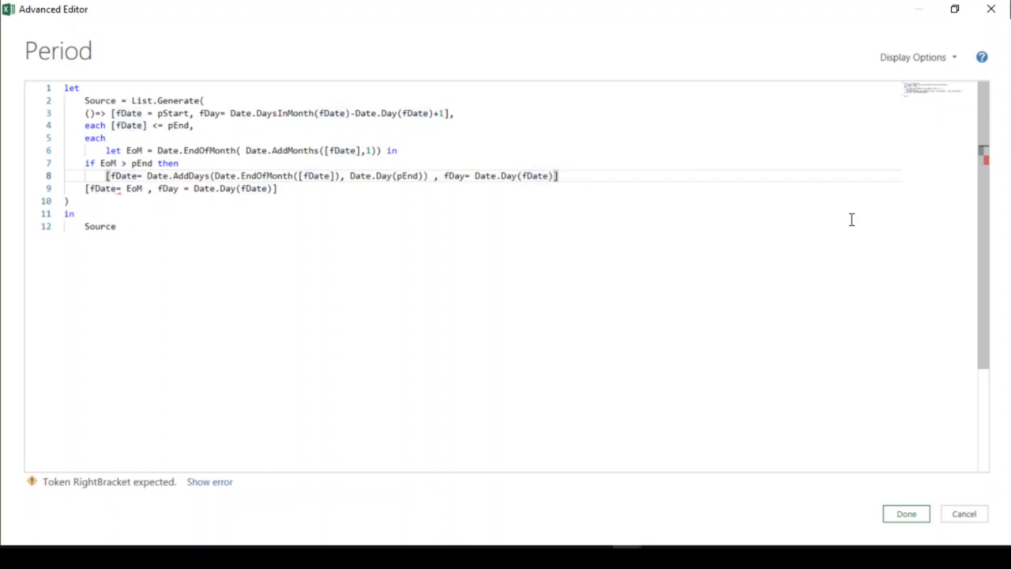
Step: Add a line with the keyword else between the then-branch record and the original EoM record
key(Return)
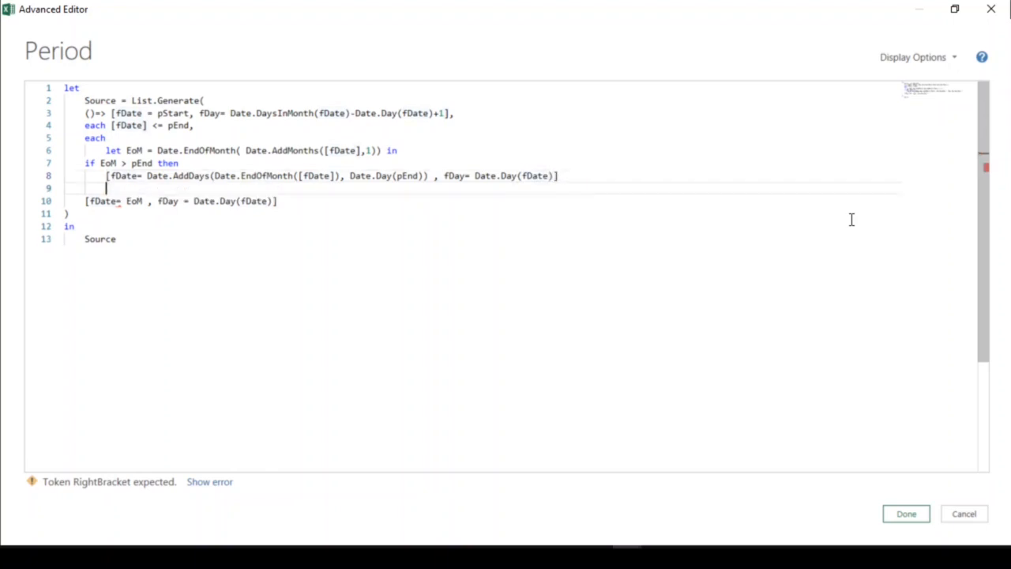
key(BackSpace)
text(else)
key(Return)
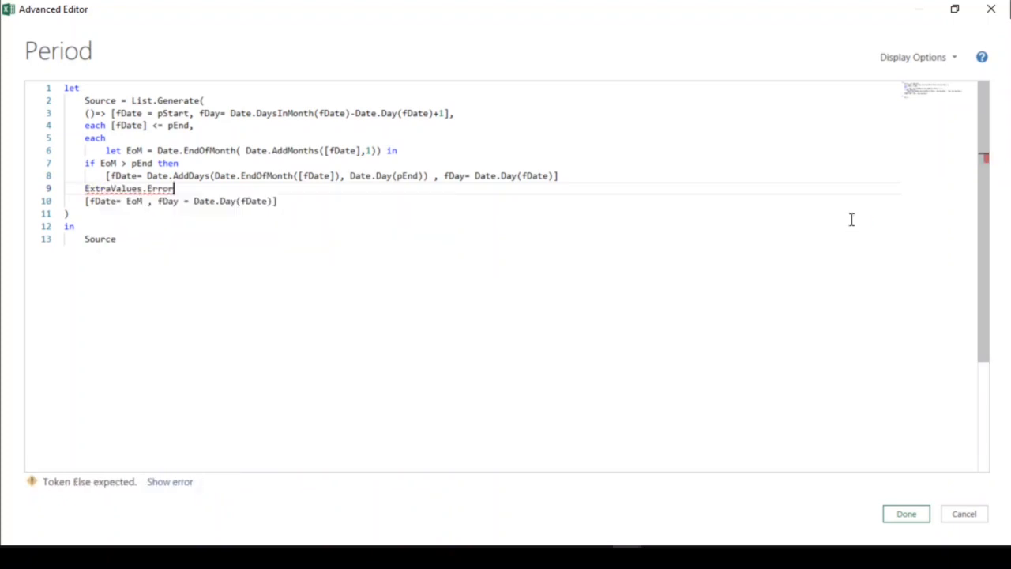
key(ctrl+shift+Left)
key(ctrl+shift+Left)
key(ctrl+shift+Left)
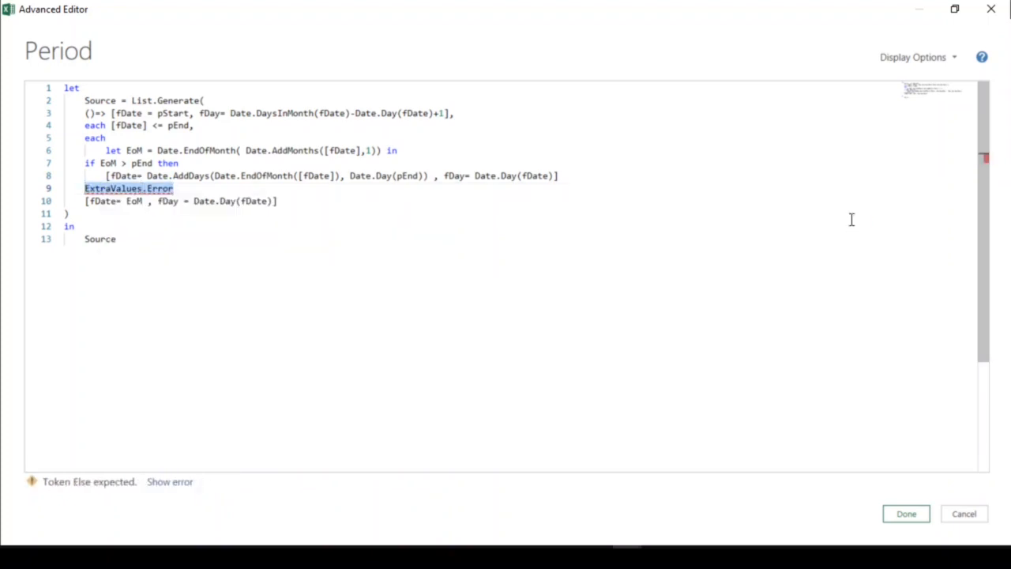
text(else)
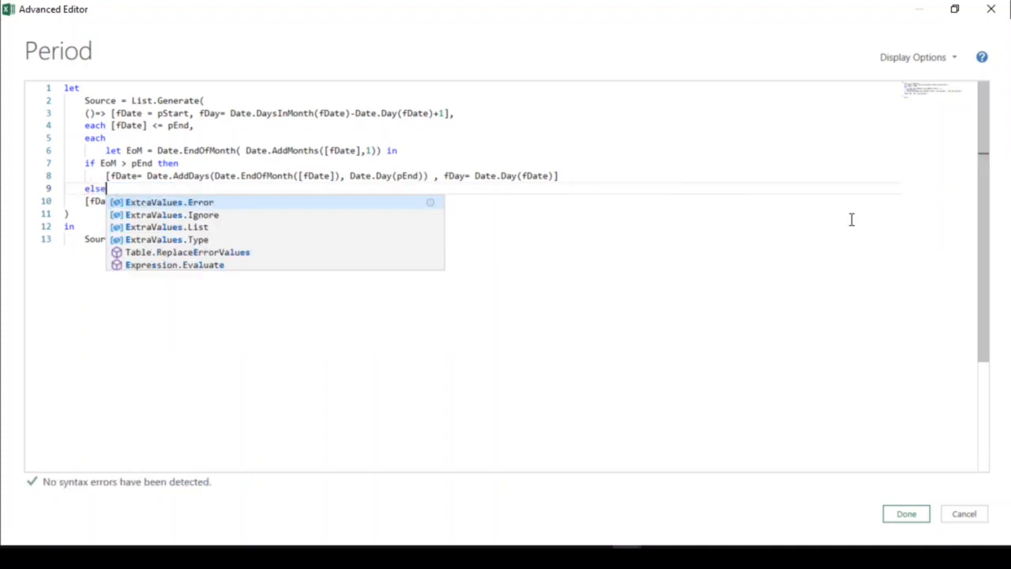
key(Escape)
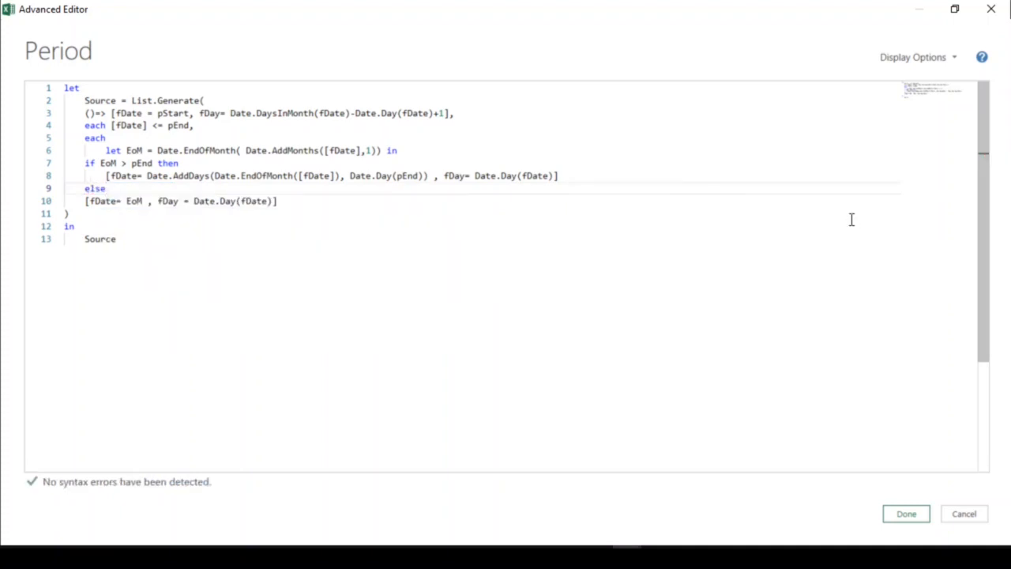
Step: Indent the EoM record one level under the else line
key(Down)
key(End)
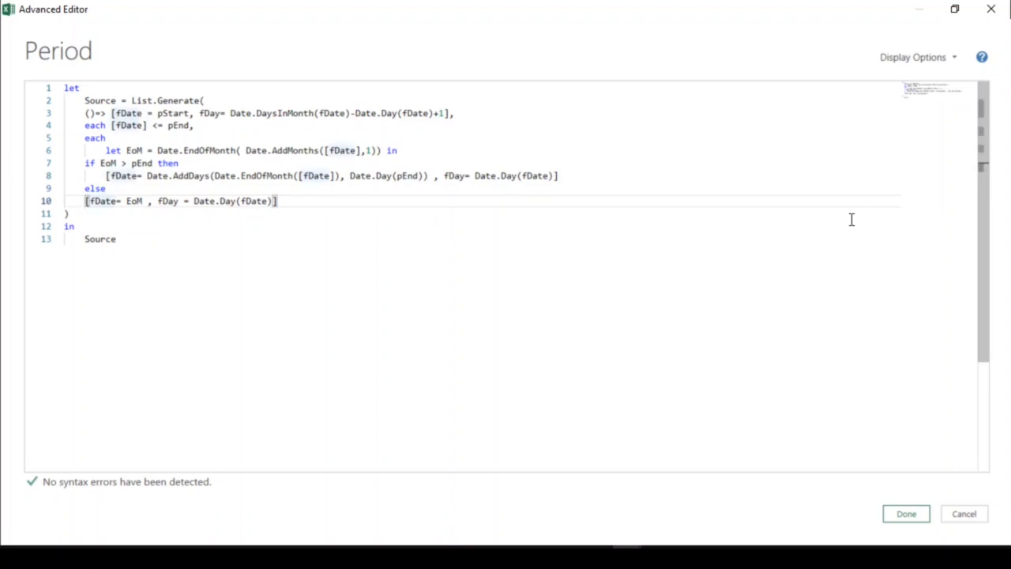
key(Home)
key(Tab)
key(Up)
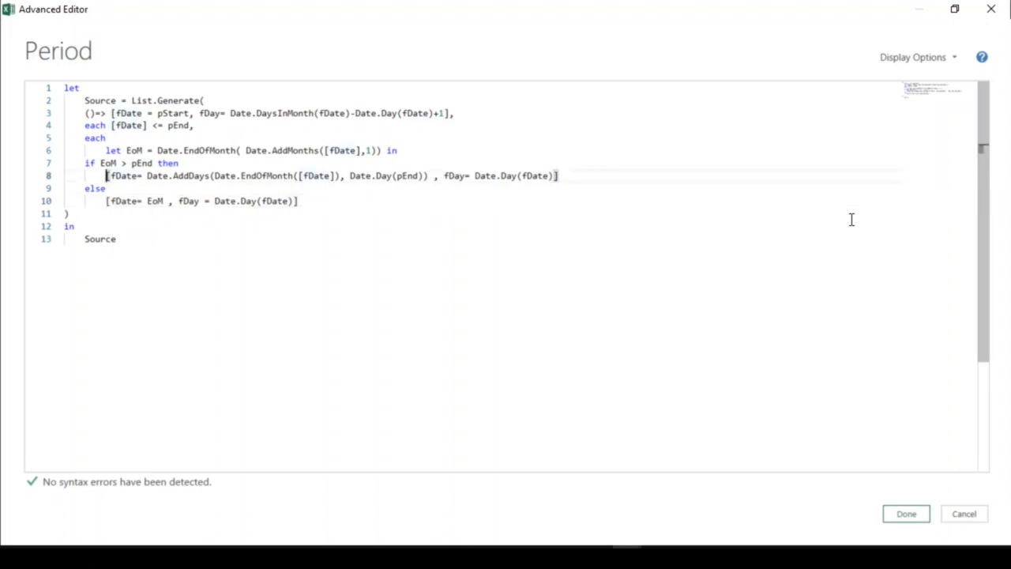
key(Down)
key(Down)
key(Right)
key(Right)
key(Right)
key(Right)
key(Right)
key(Right)
key(Right)
key(Right)
key(Right)
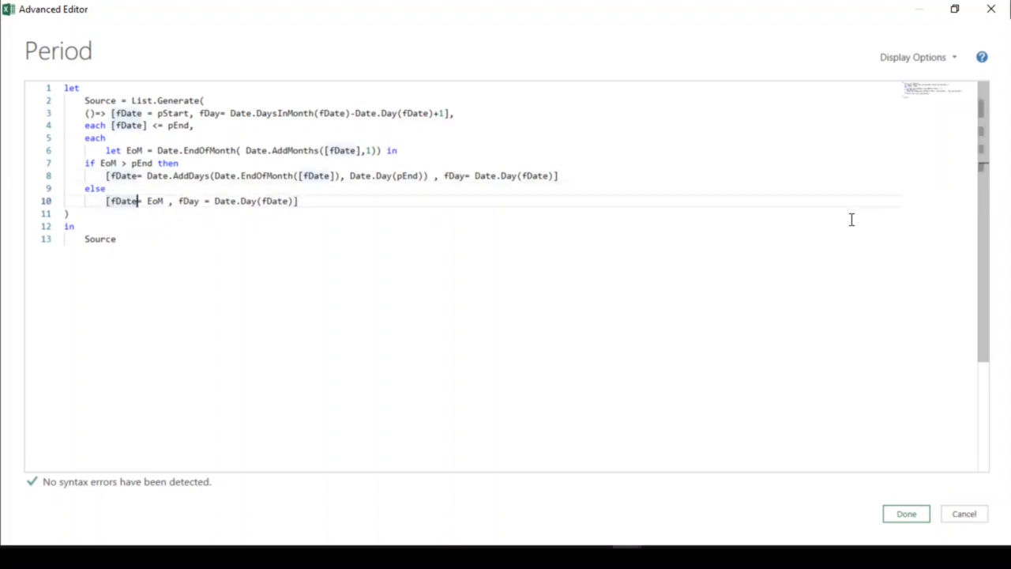
key(Up)
key(Up)
key(Down)
key(Down)
key(Down)
key(Down)
key(Down)
key(Down)
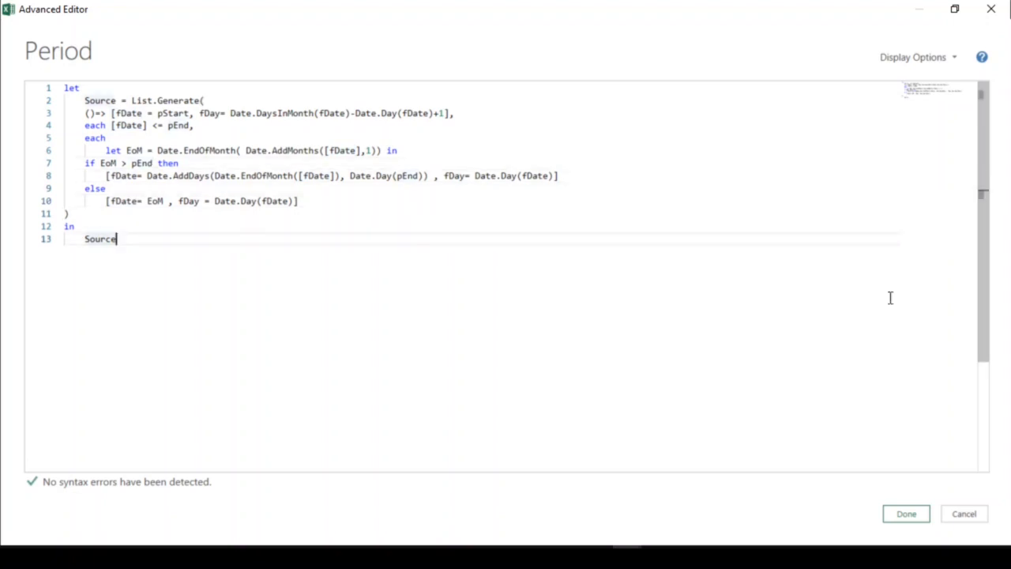
Step: Apply the edited Period code and preview the last records of the generated list
click(906, 513)
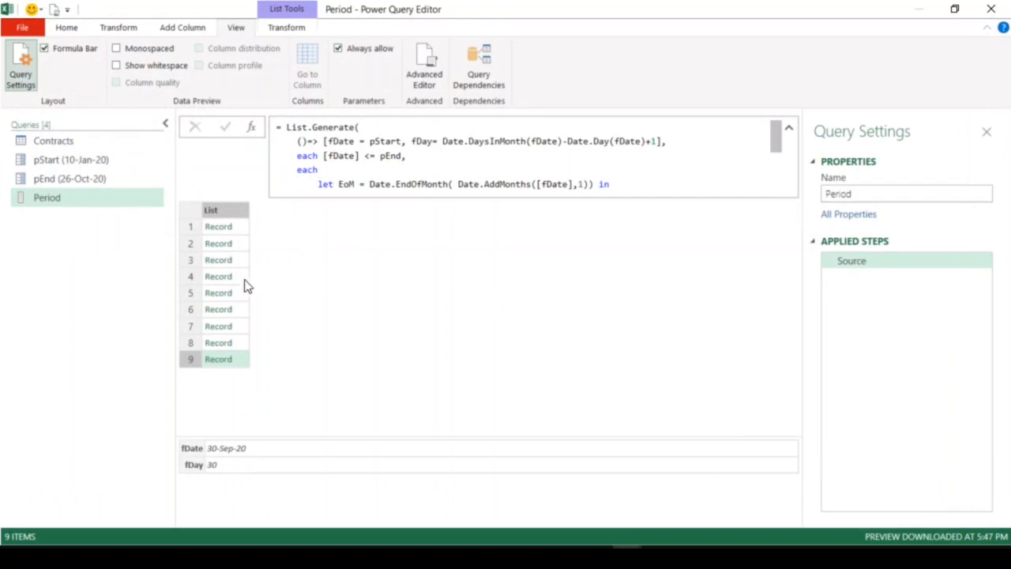
click(239, 361)
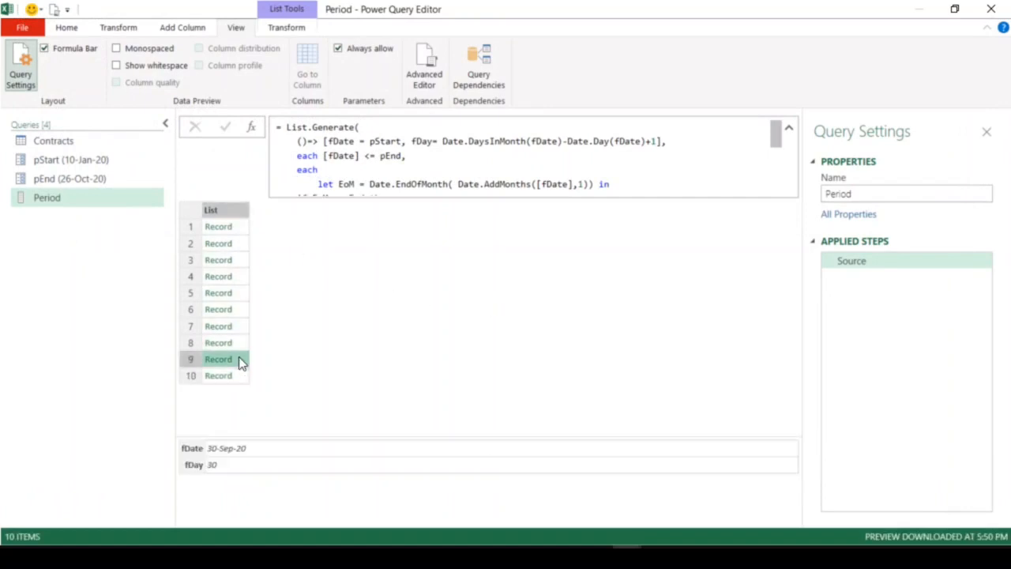
click(242, 379)
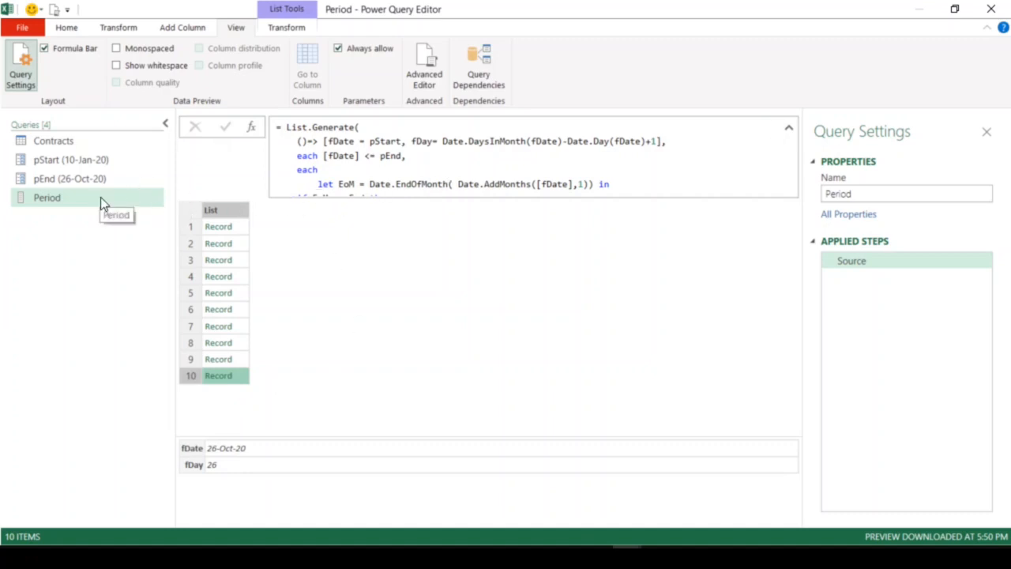
Step: Set the pEnd parameter's current value to 15-May-20
click(126, 180)
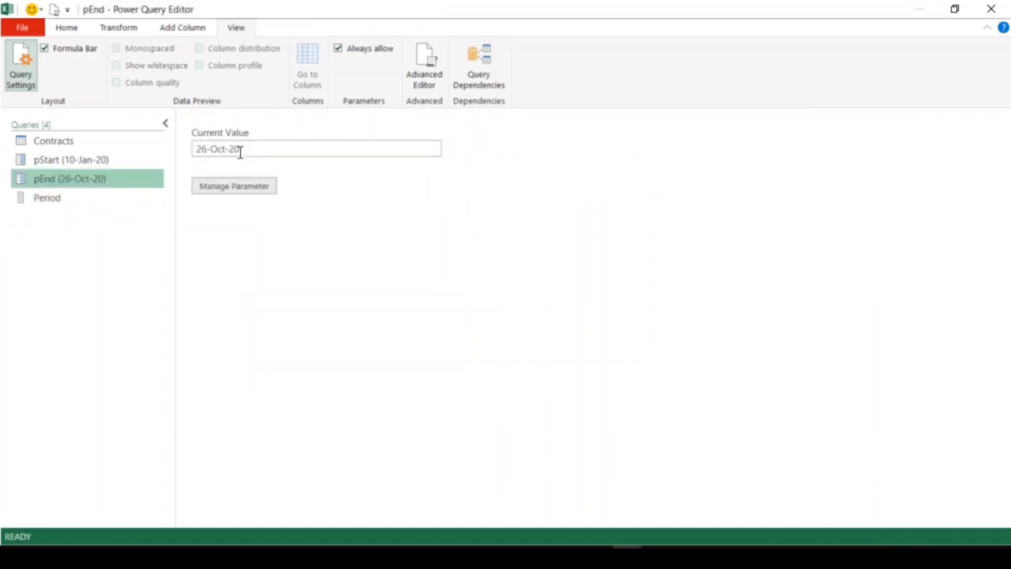
click(222, 150)
drag(249, 151, 134, 150)
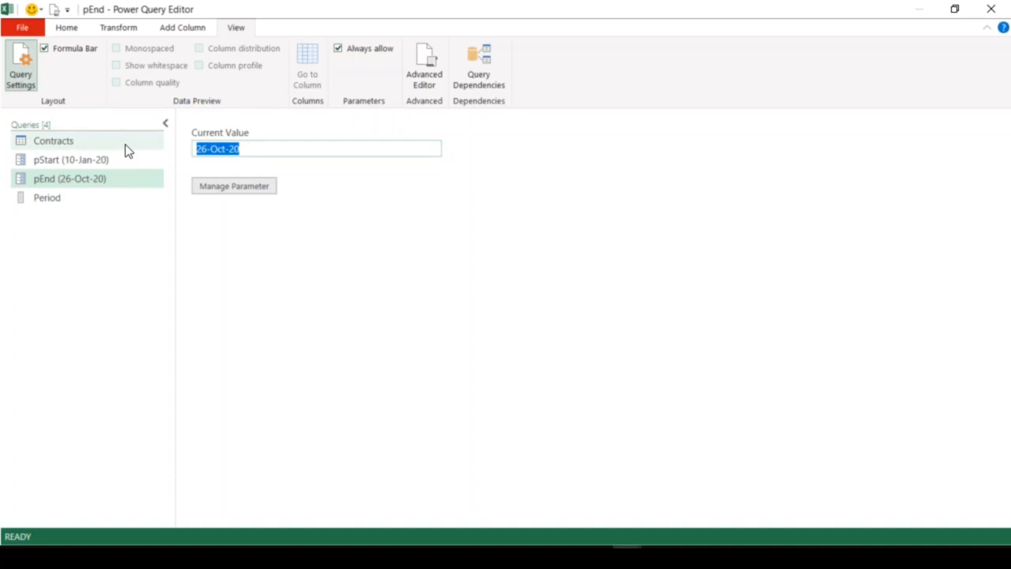
text(15/05/2)
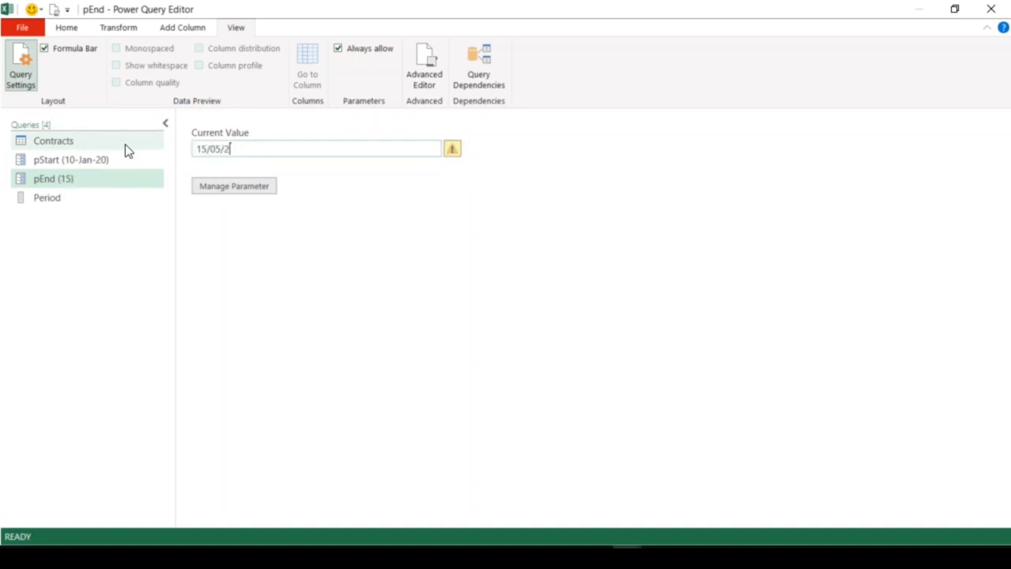
text(021)
key(Return)
key(BackSpace)
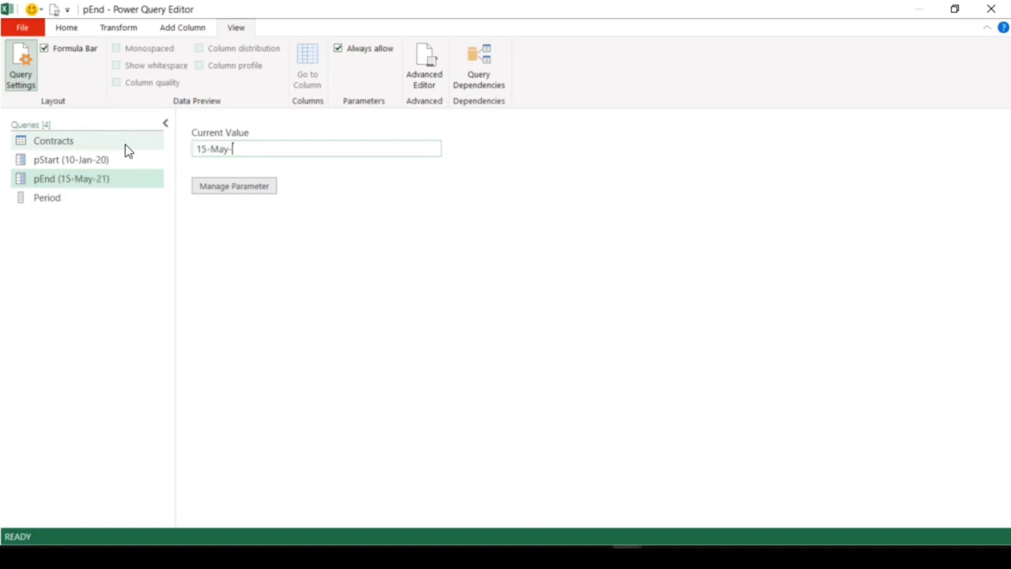
text(2020)
key(Return)
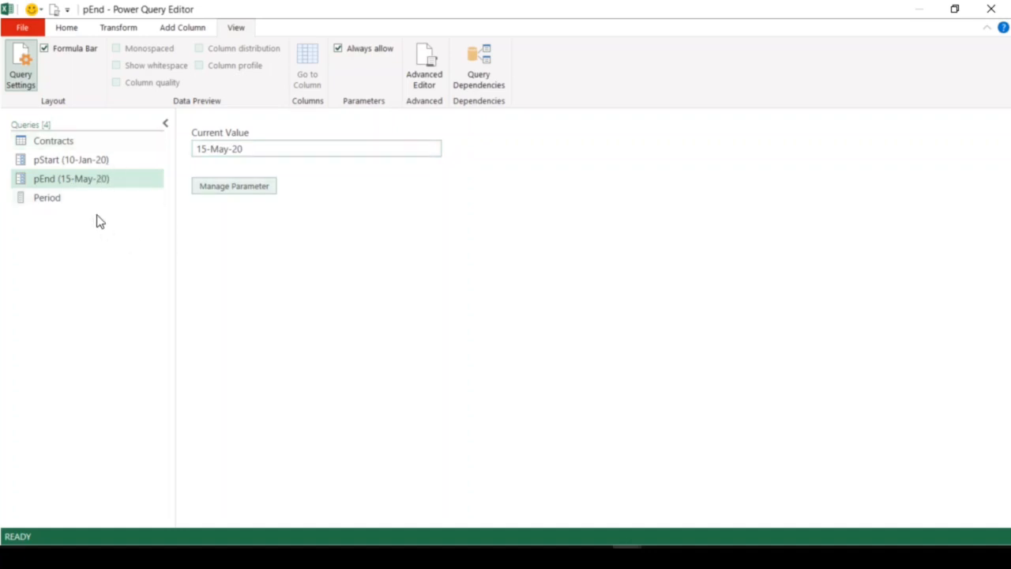
Step: Examine the fDate and fDay values of each of the five records in the Period list
click(60, 201)
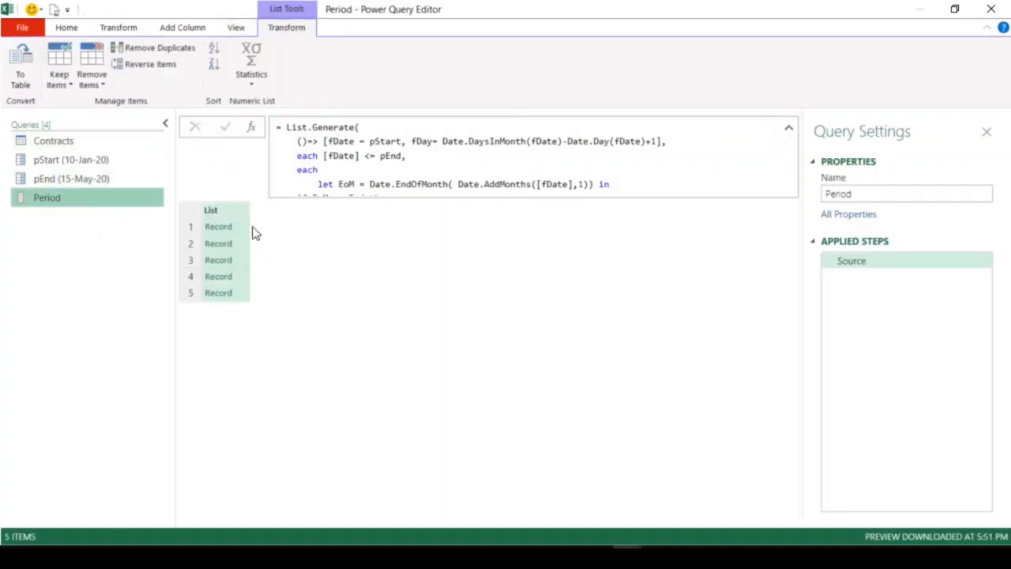
click(239, 227)
click(241, 244)
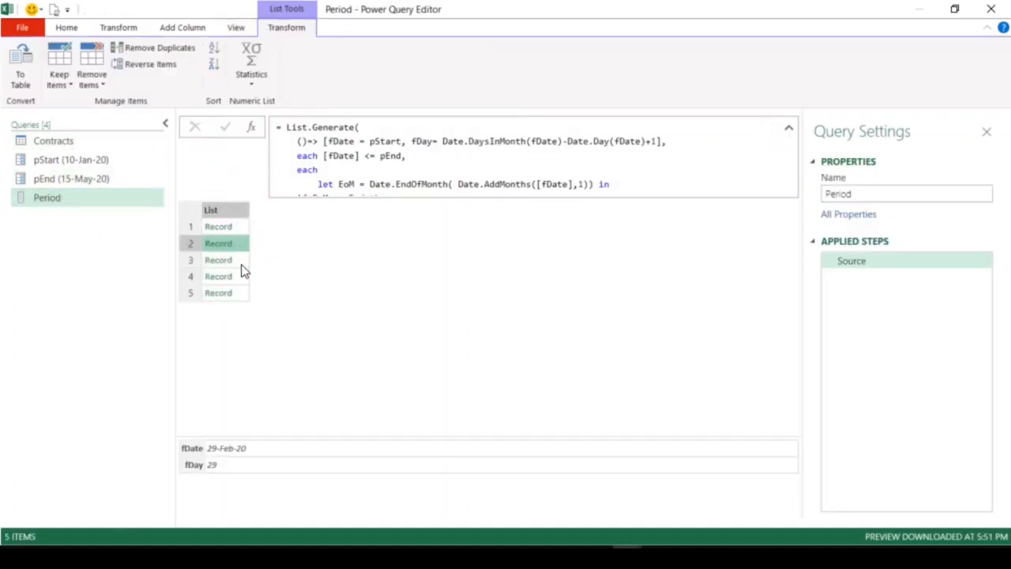
click(241, 262)
click(237, 275)
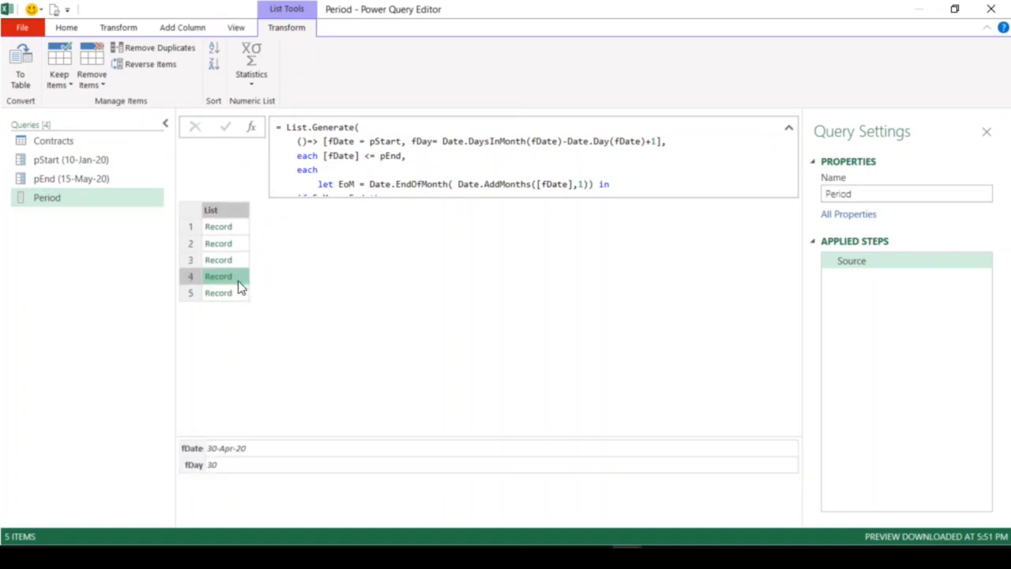
click(243, 293)
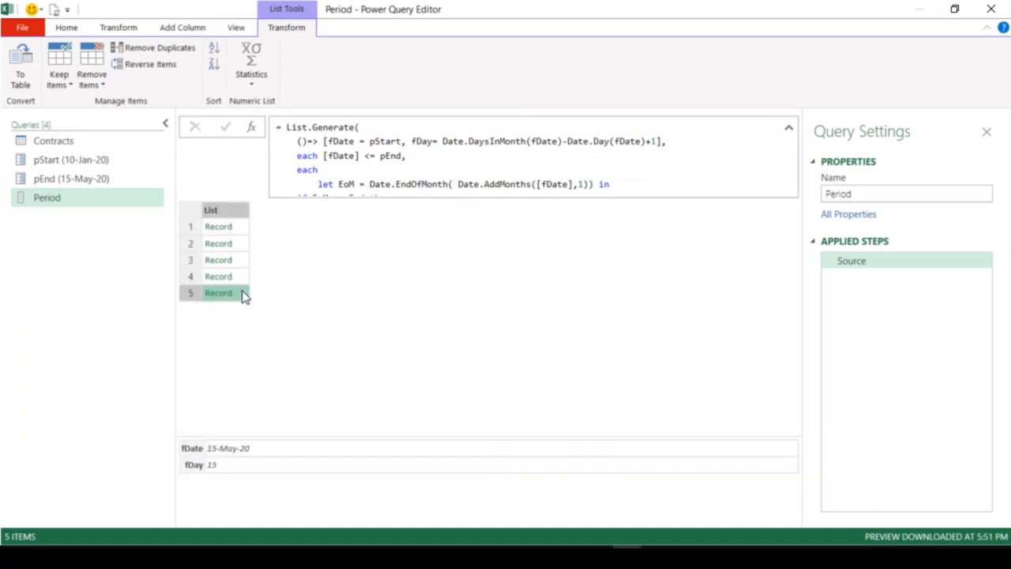
Step: Convert the Period list to a table with no delimiter and extra columns shown as errors
click(65, 193)
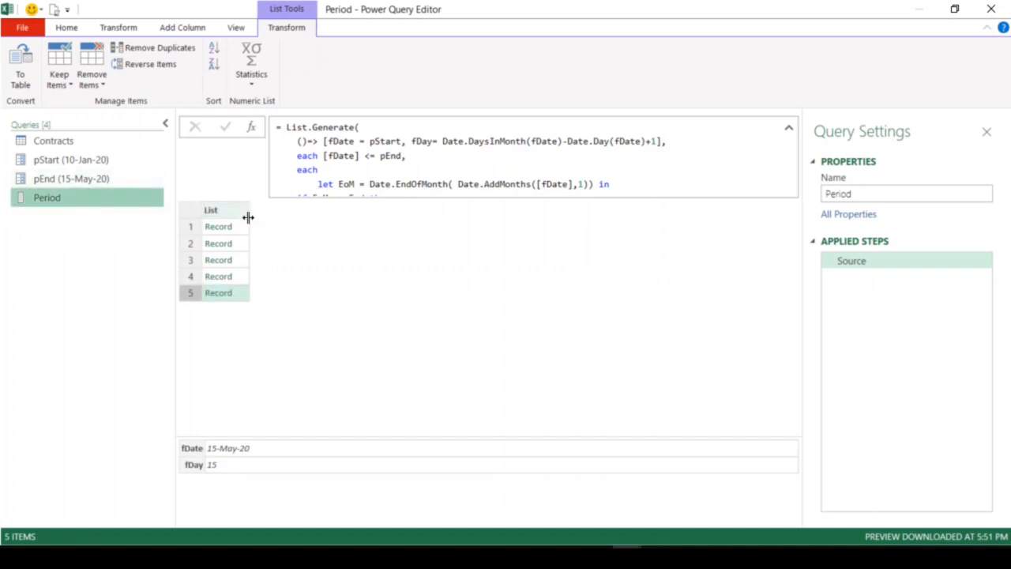
click(222, 210)
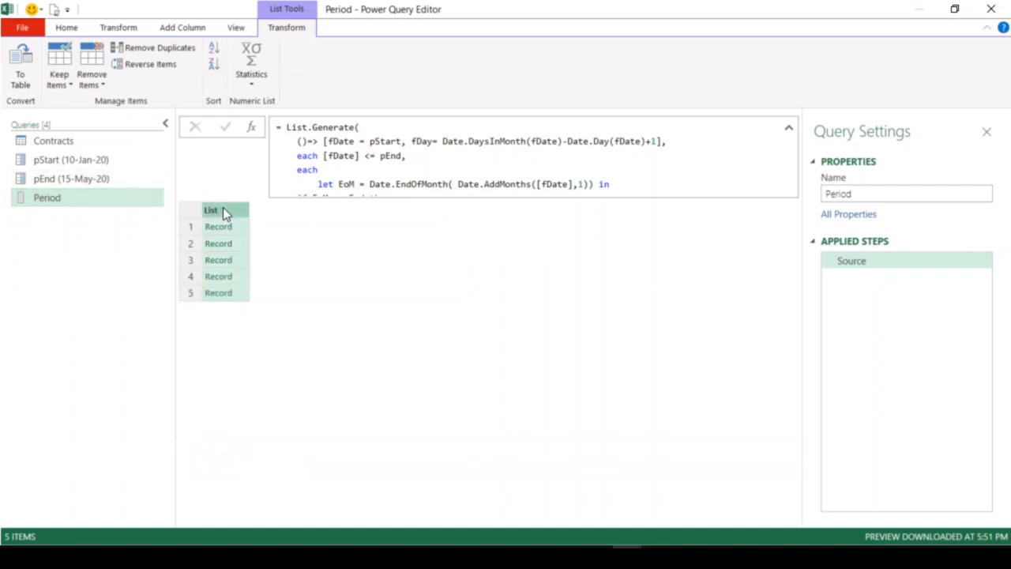
click(23, 77)
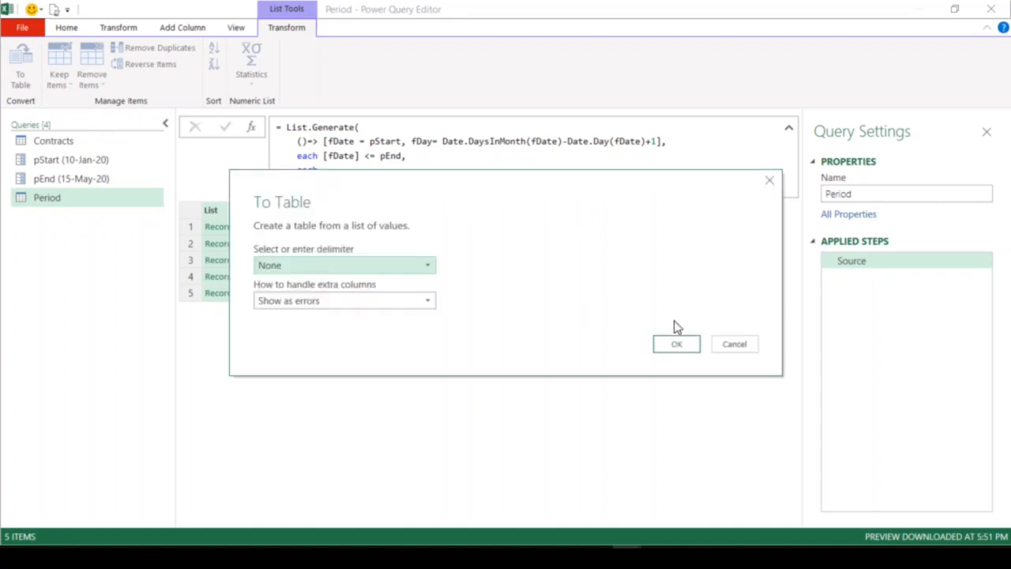
click(674, 340)
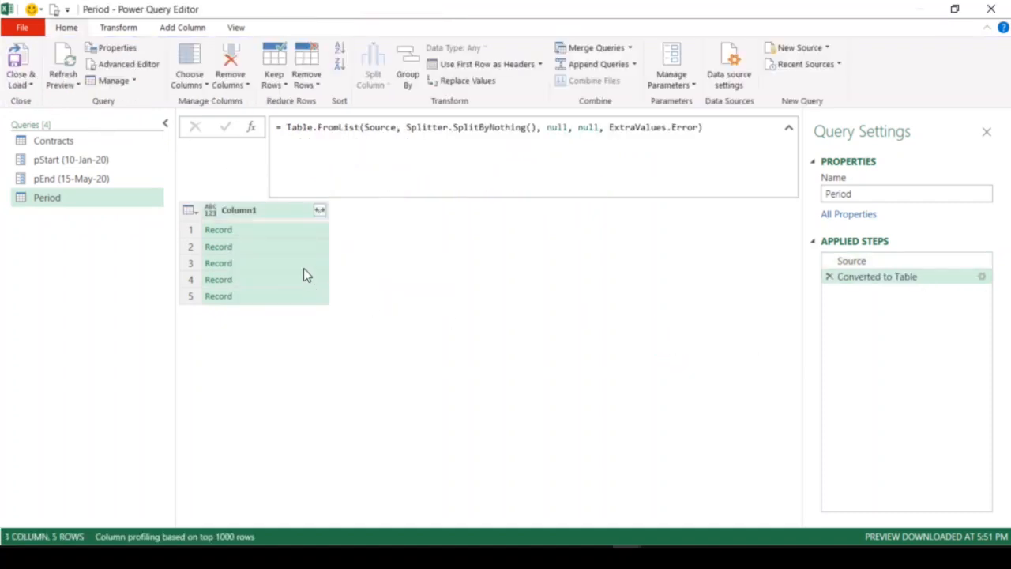
Step: Expand the record column into fDate and fDay without using the original column name as prefix
click(320, 210)
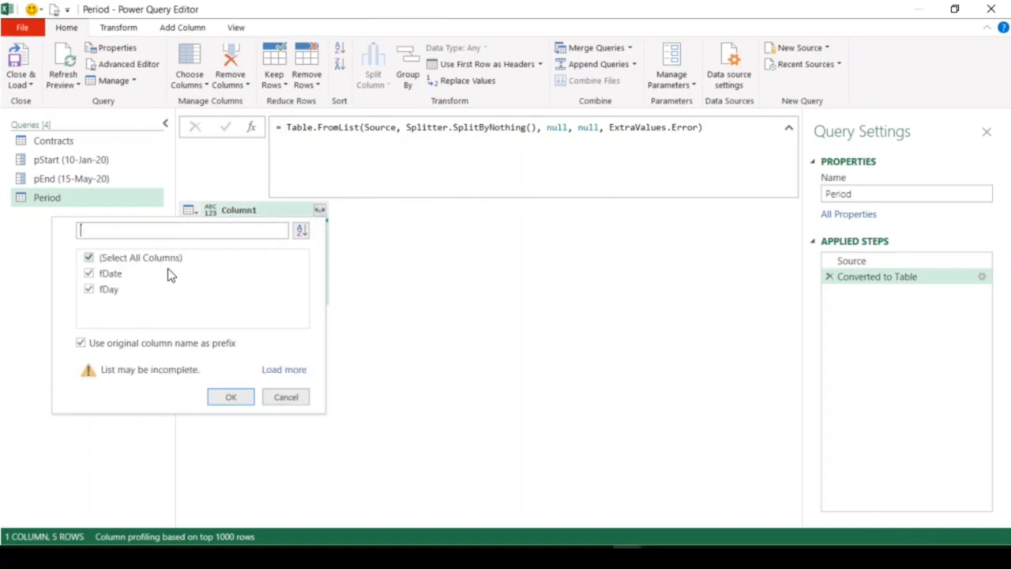
click(79, 343)
click(269, 370)
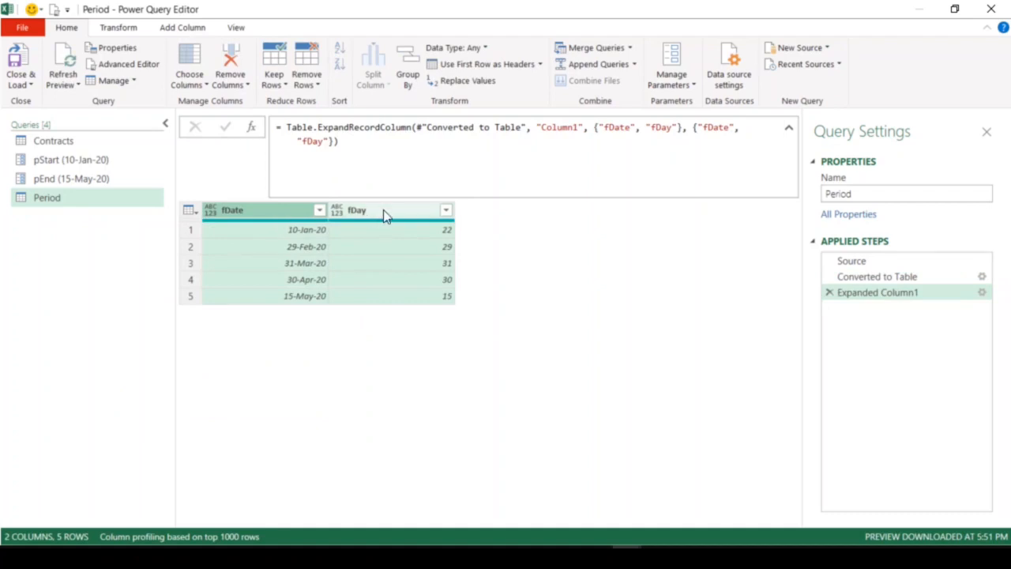
Step: Set the data type of fDate to Date and of fDay to Whole Number
click(267, 213)
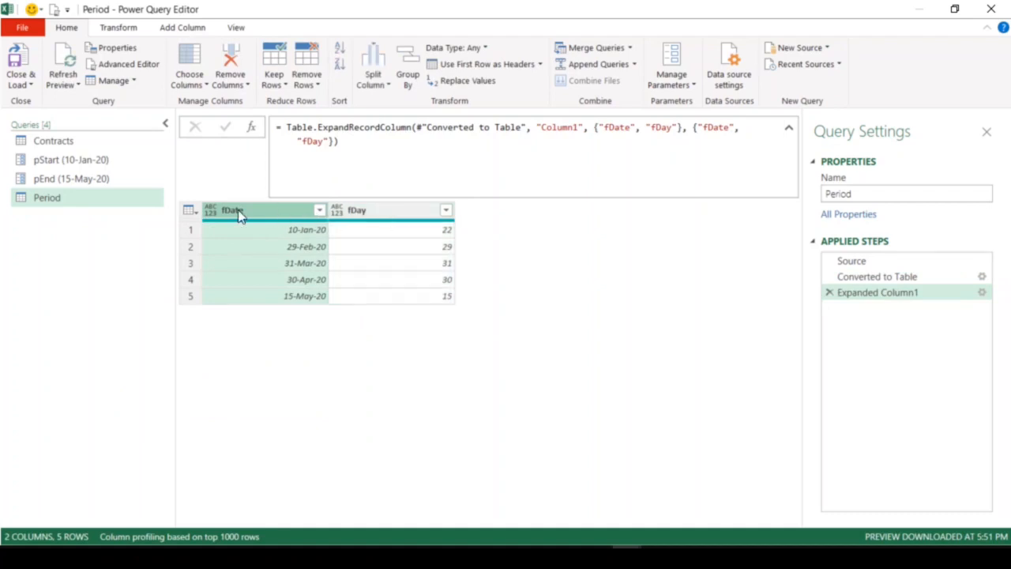
click(211, 211)
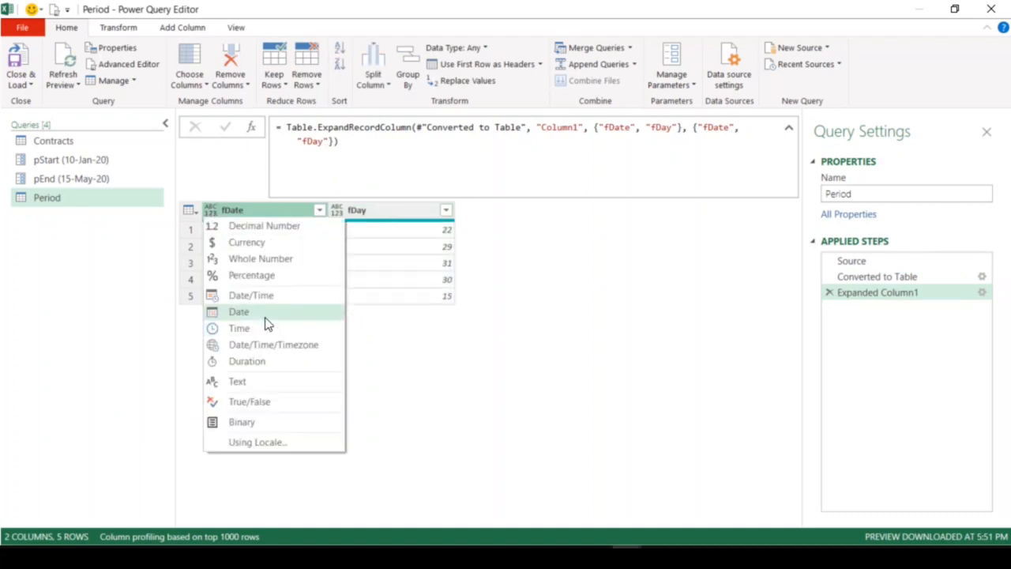
click(239, 312)
click(339, 210)
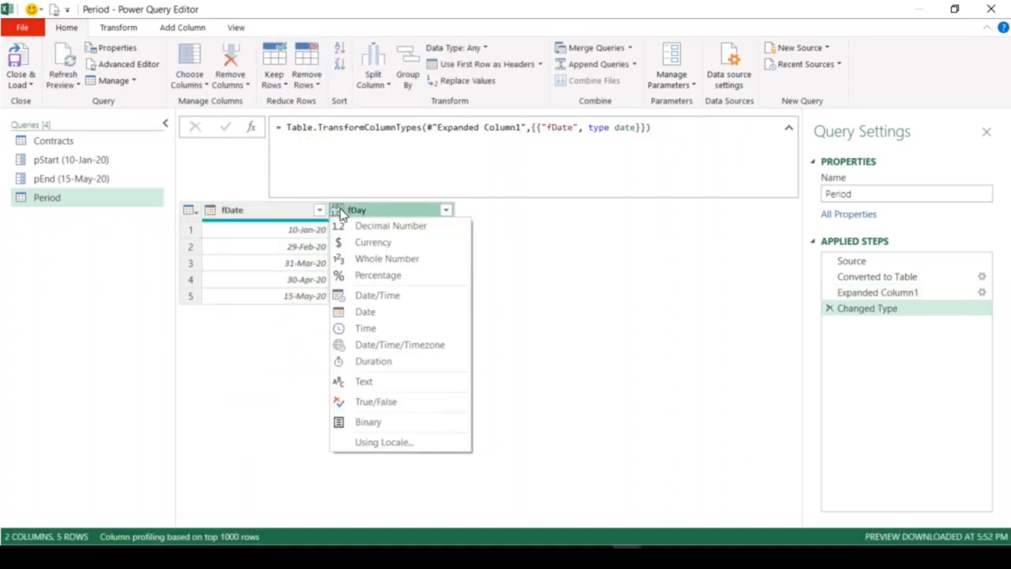
click(401, 258)
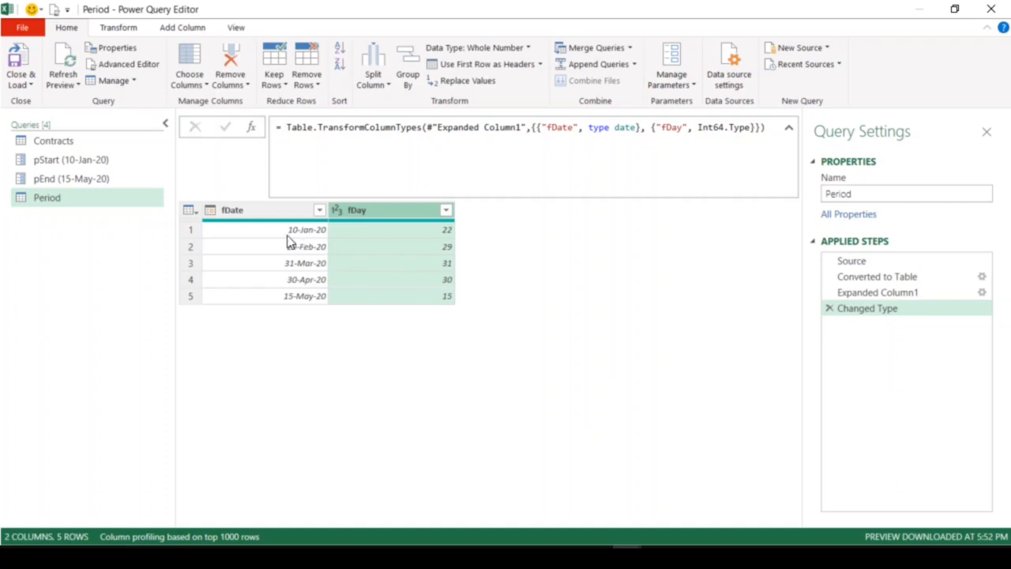
Step: Create a function named fnPeriod from the Period query and open it
right_click(85, 197)
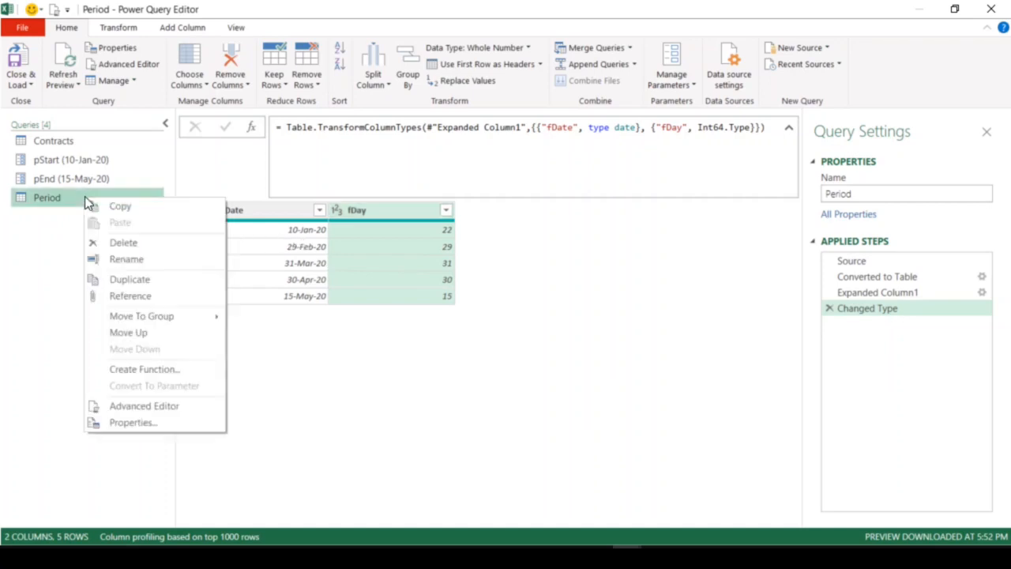
click(168, 370)
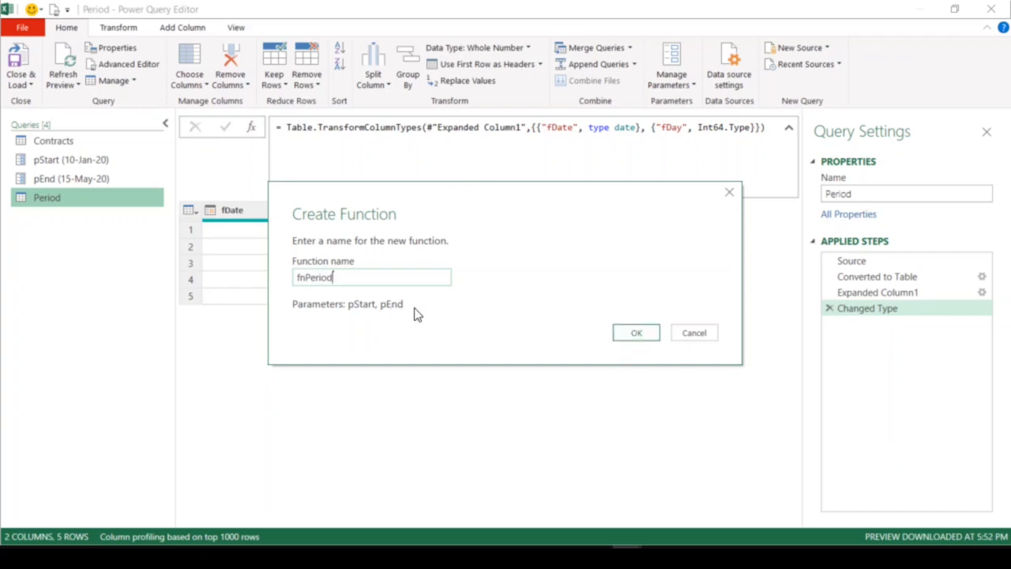
click(642, 334)
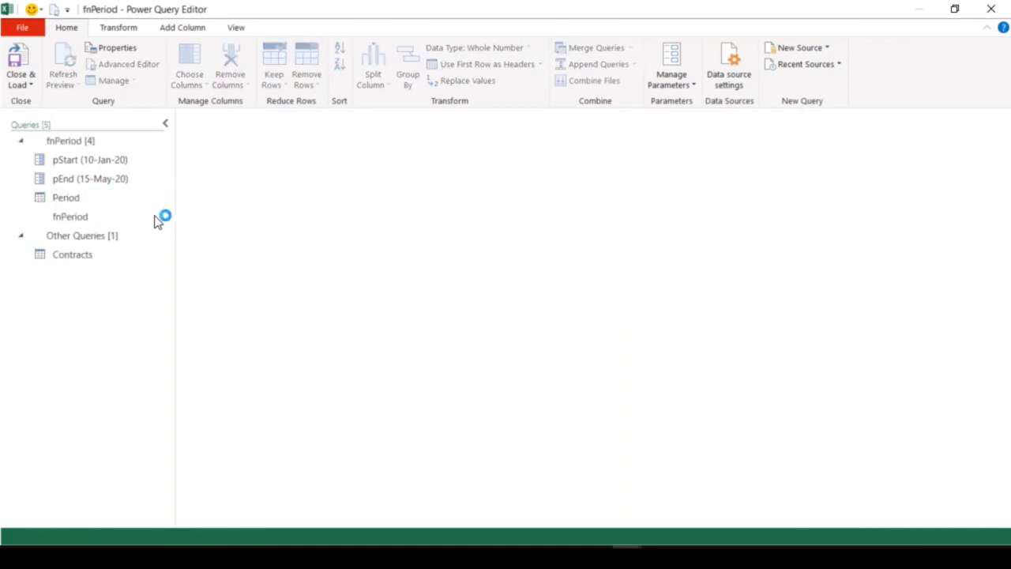
click(123, 218)
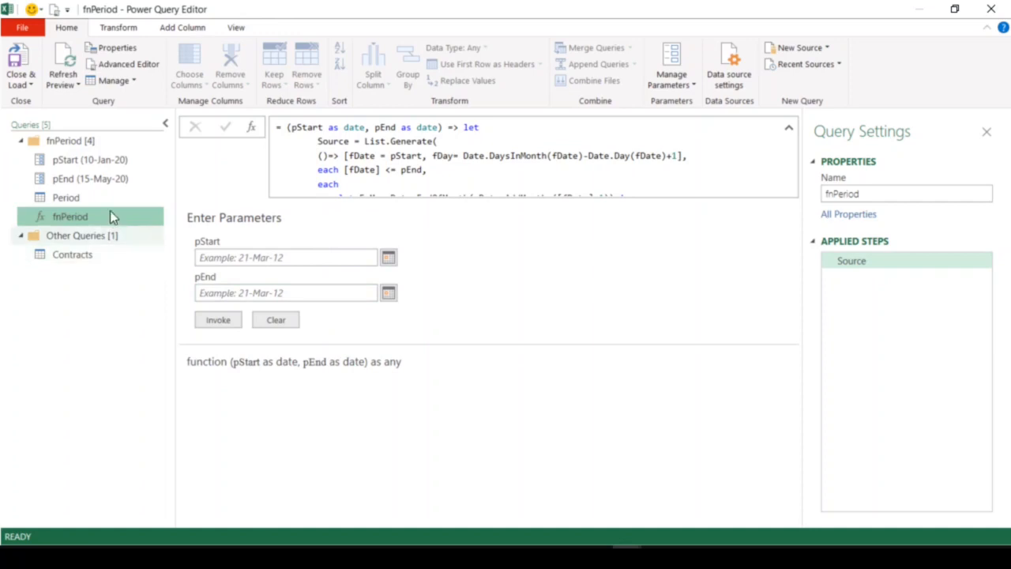
Step: Set up a custom function column named Months in the Contracts query, using fnPeriod as the function query
click(72, 258)
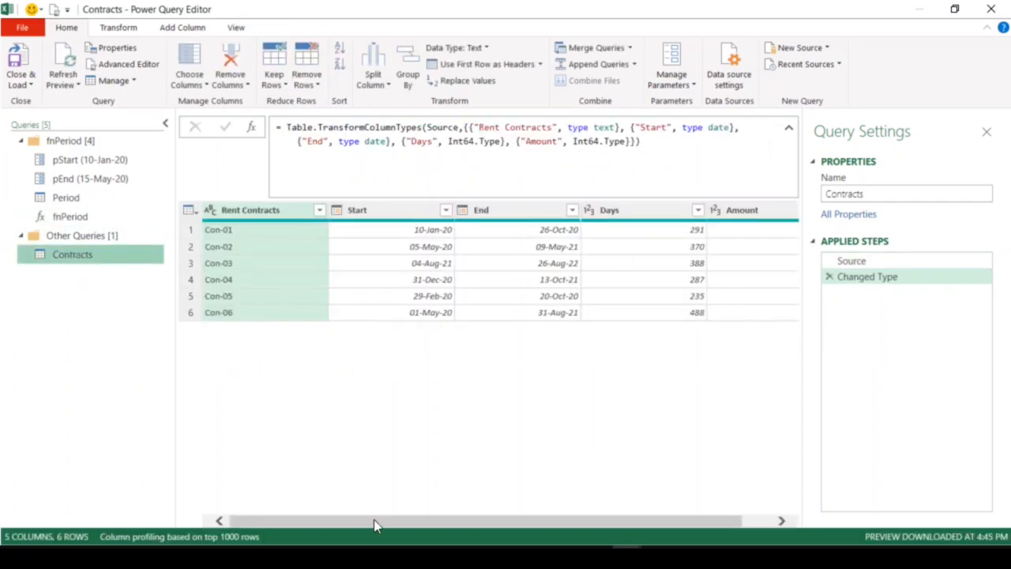
drag(375, 522, 559, 529)
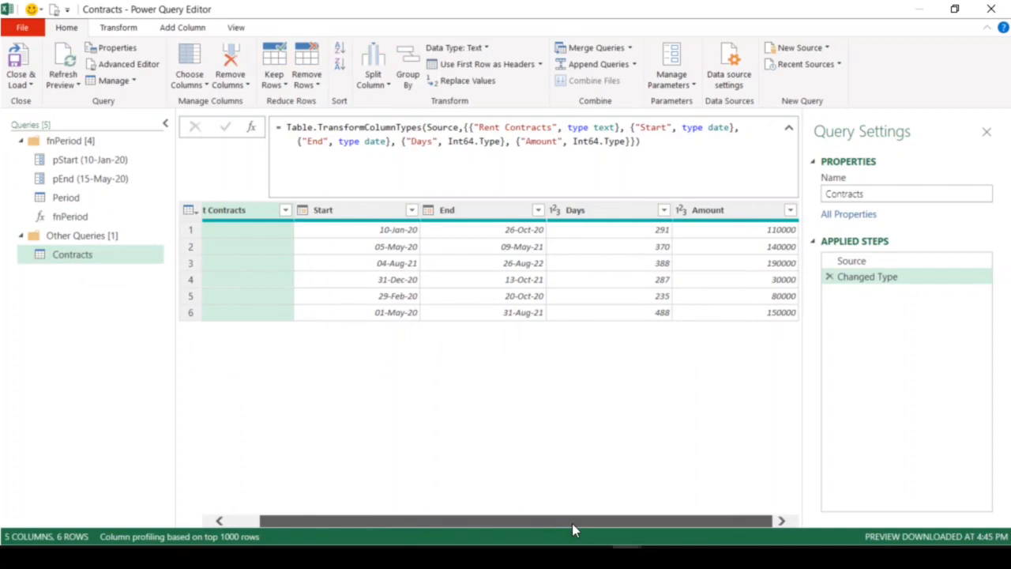
click(186, 28)
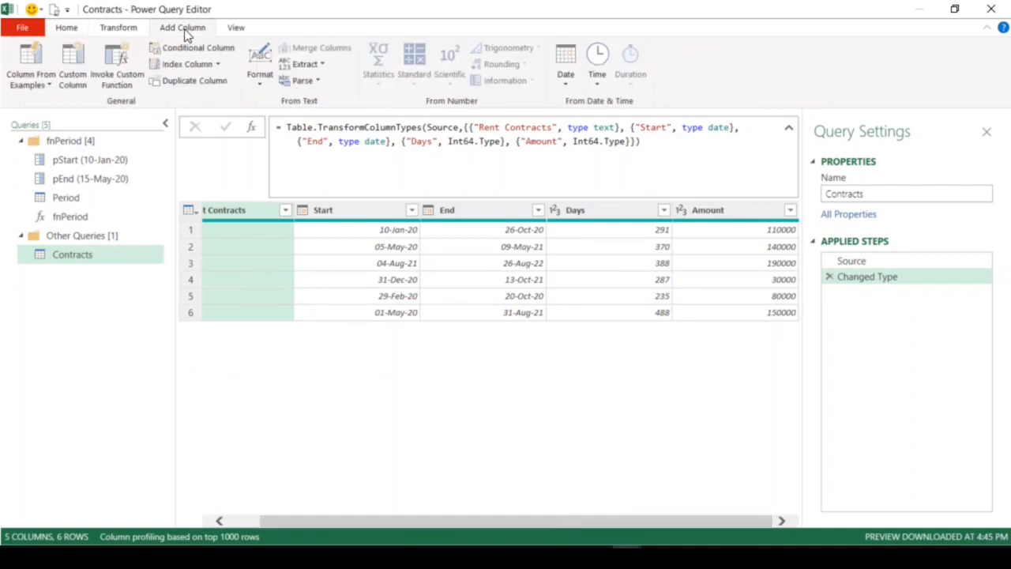
click(124, 66)
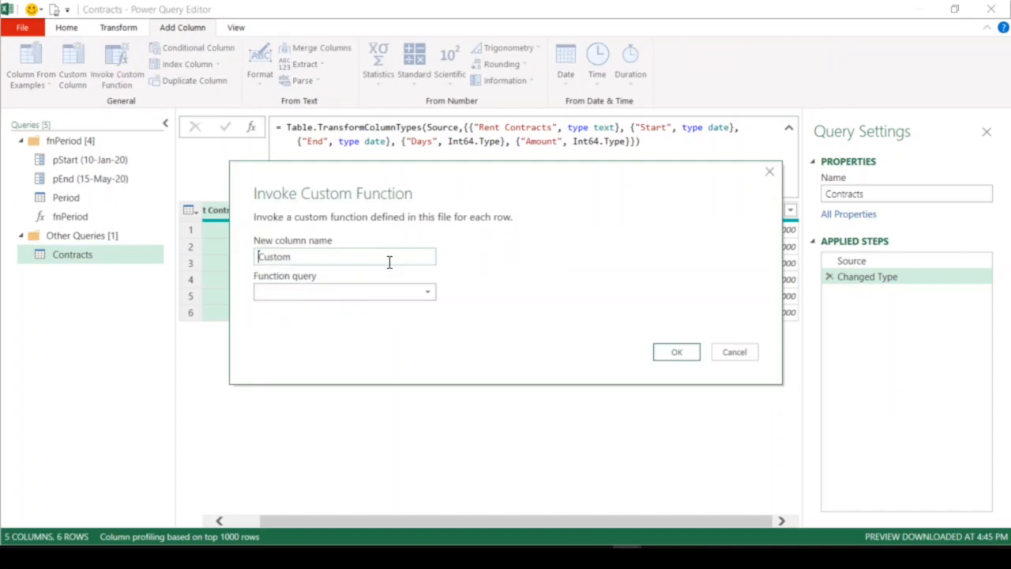
click(308, 257)
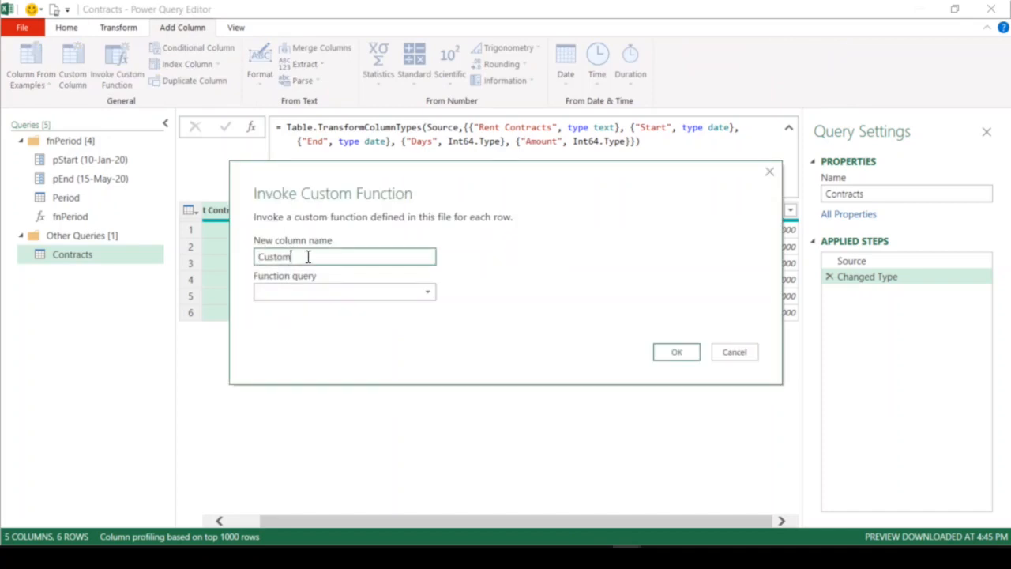
drag(308, 257, 228, 263)
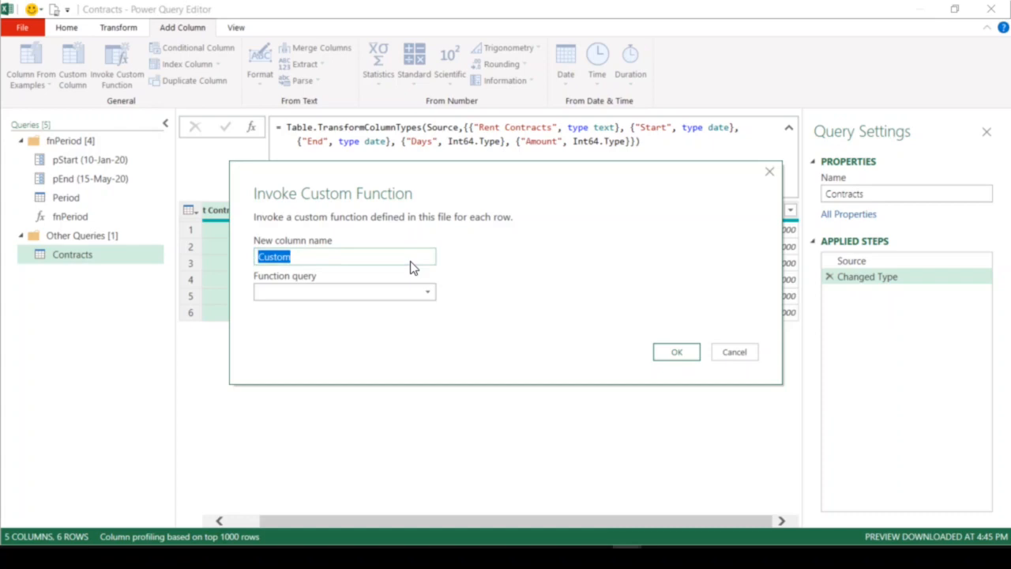
text(Period)
drag(393, 261, 16, 257)
text(Months)
click(334, 293)
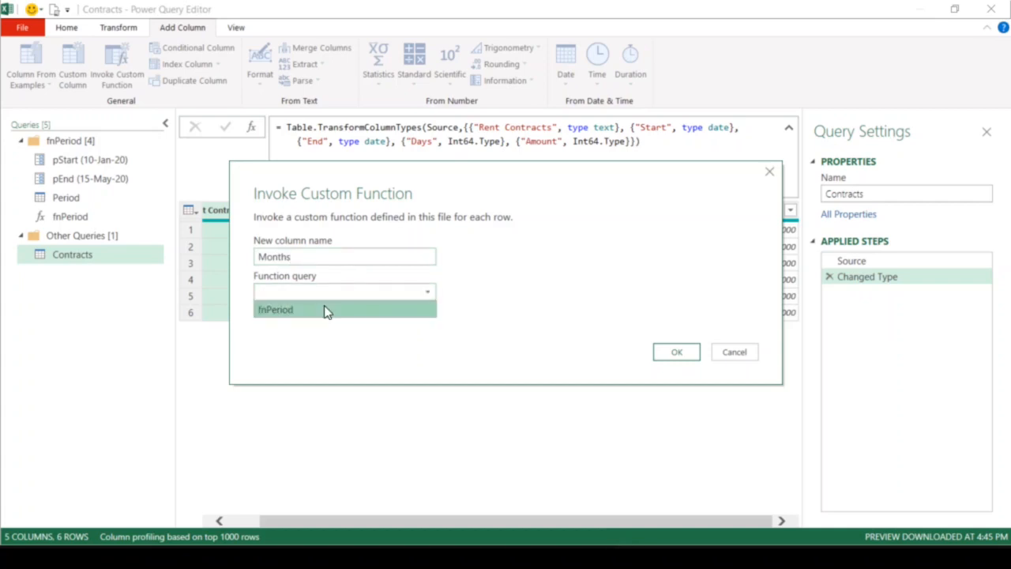
click(326, 310)
Step: Map pStart to the Start column and pEnd to the End column, and add the Months column
click(276, 329)
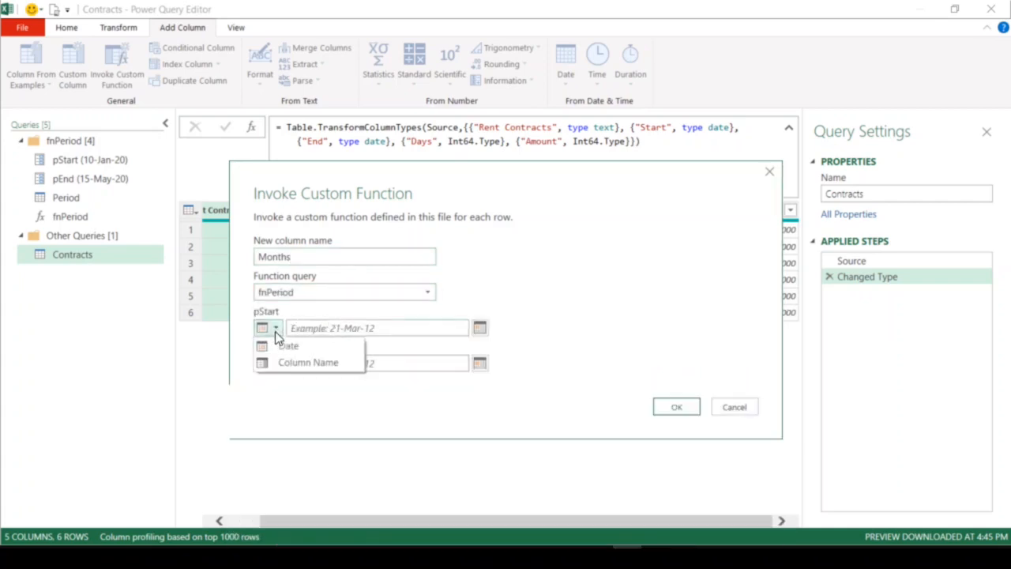
click(303, 361)
click(338, 328)
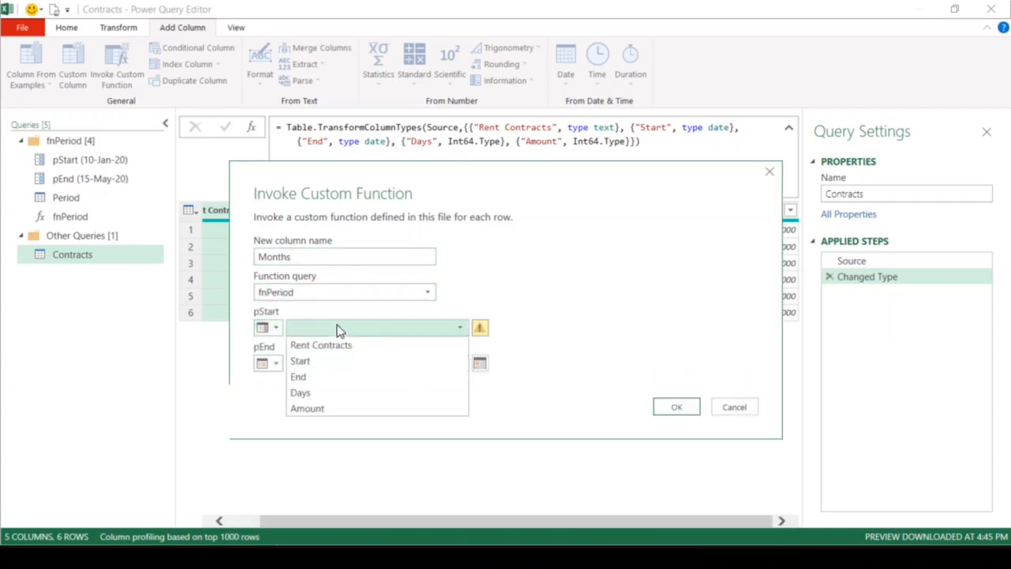
click(341, 361)
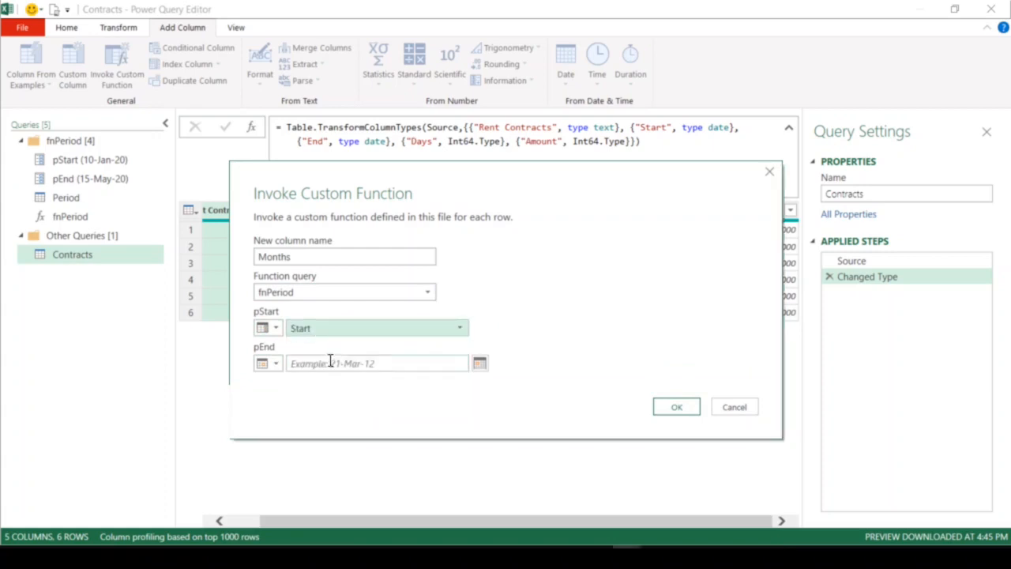
click(276, 363)
click(307, 397)
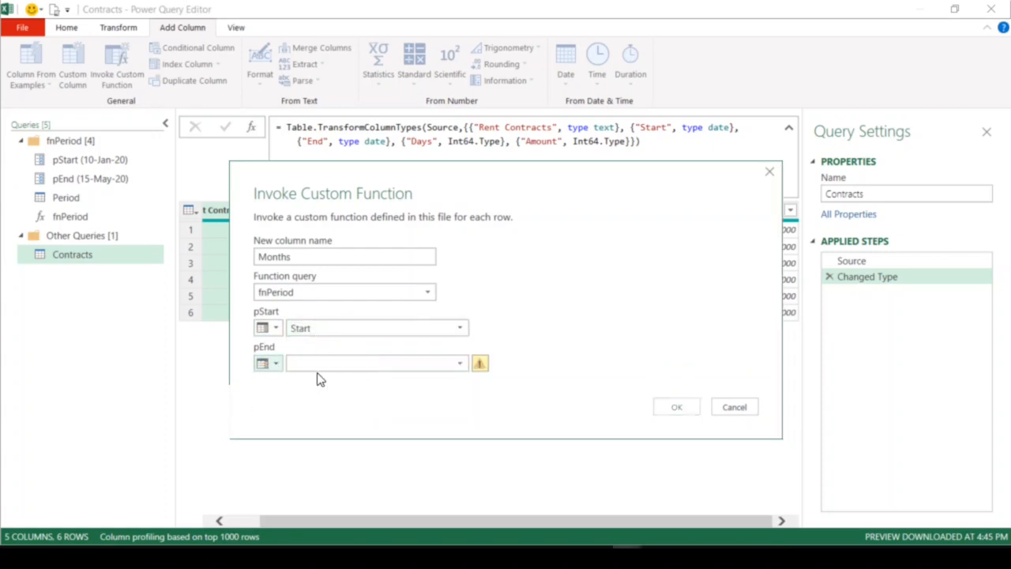
click(332, 364)
click(334, 412)
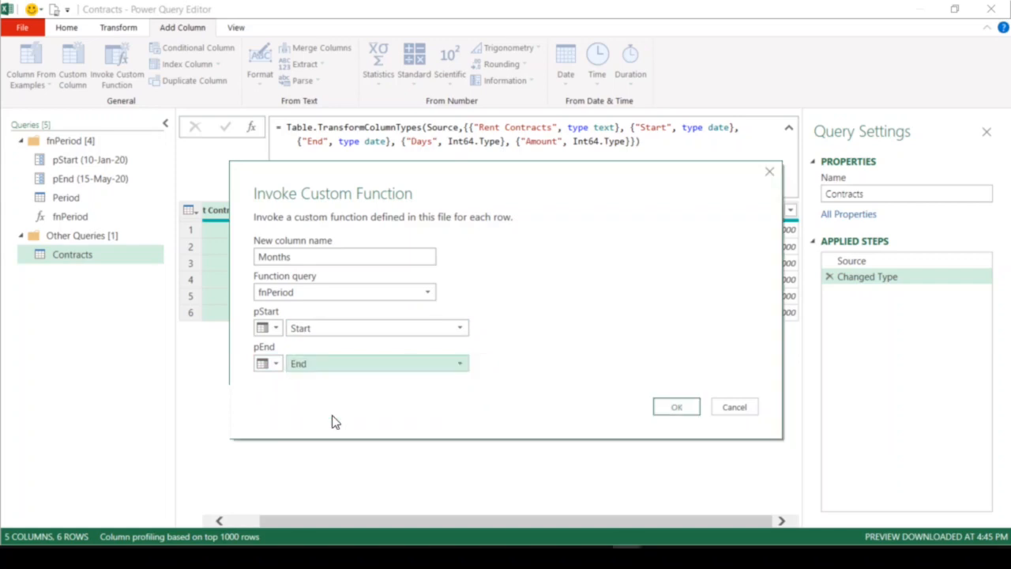
click(686, 407)
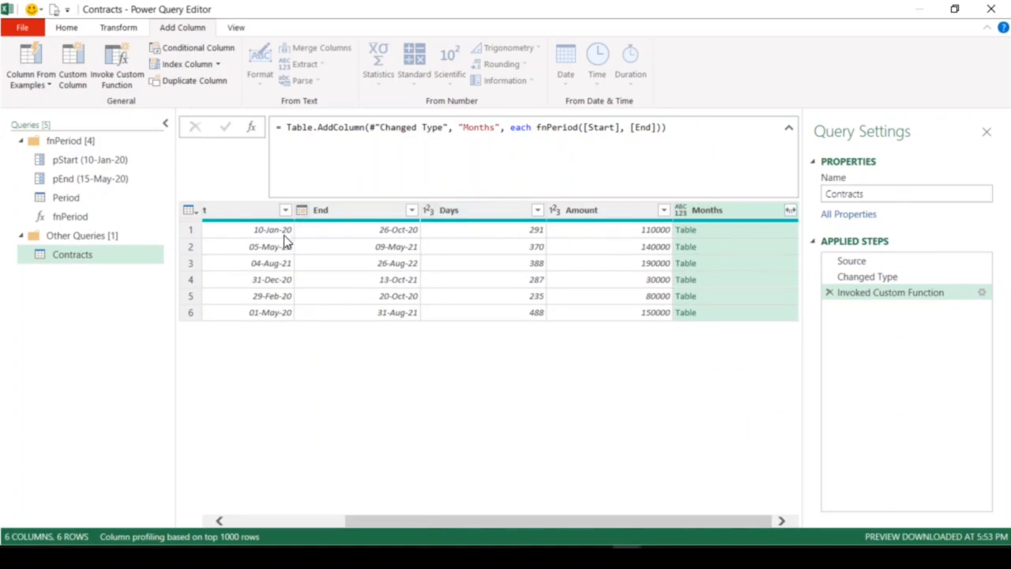
Step: Examine the dates and day counts in the nested Months tables, starting with the first contract
click(709, 231)
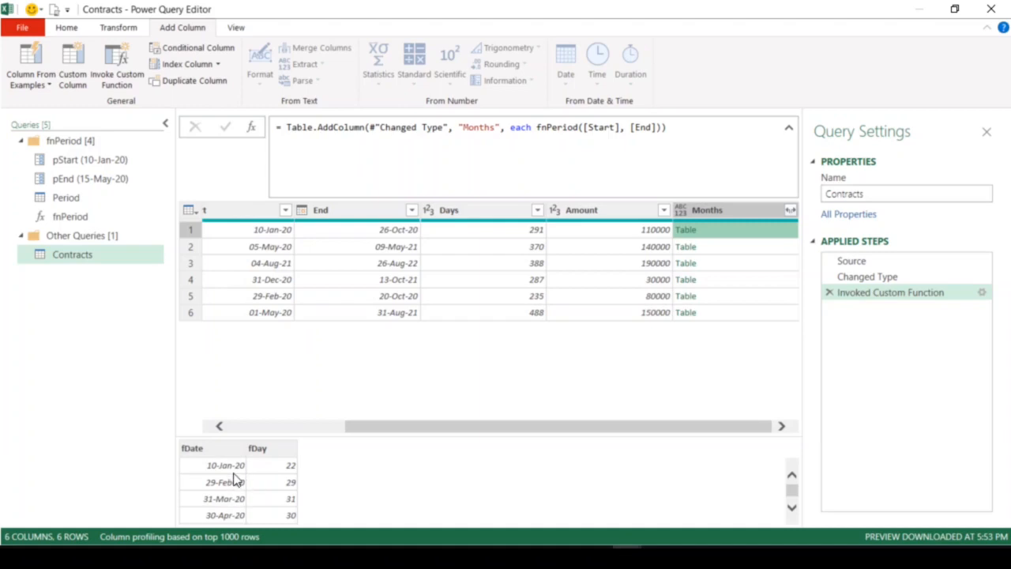
scroll(234, 479, down, 1)
drag(276, 435, 276, 387)
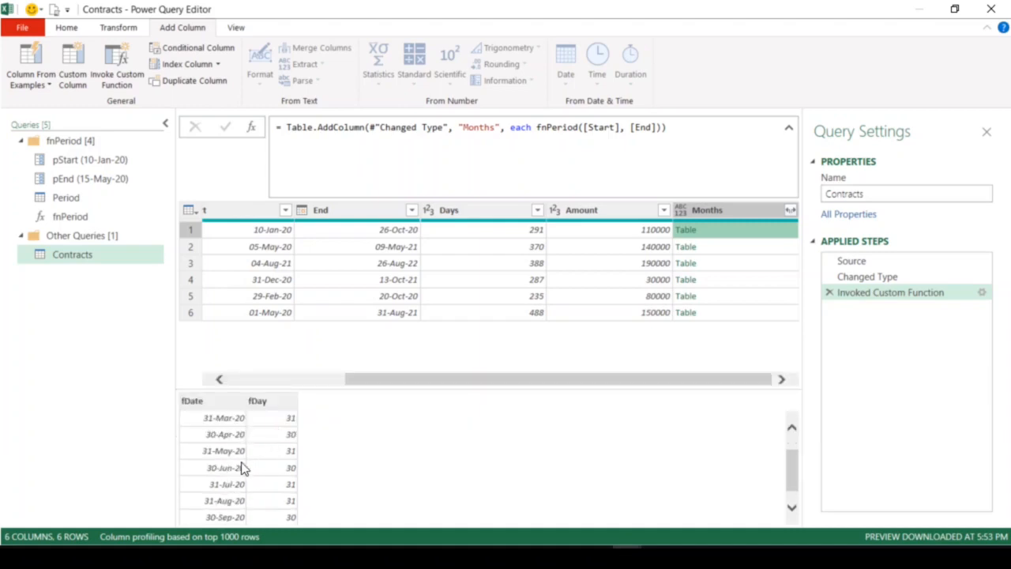
scroll(241, 468, down, 1)
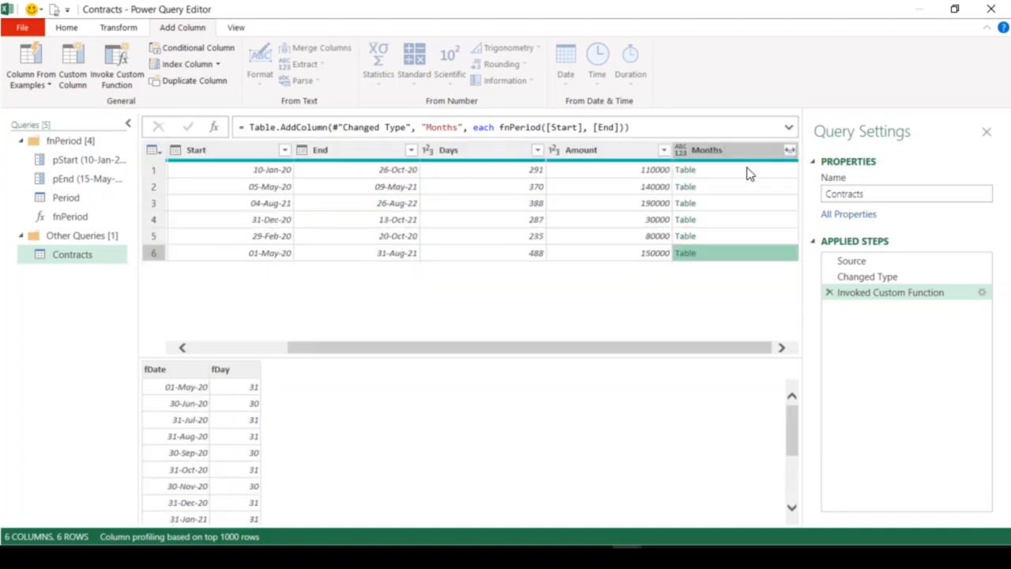
Step: Expand the nested Months tables into the fDate and fDay columns without using the original column name as prefix
click(737, 150)
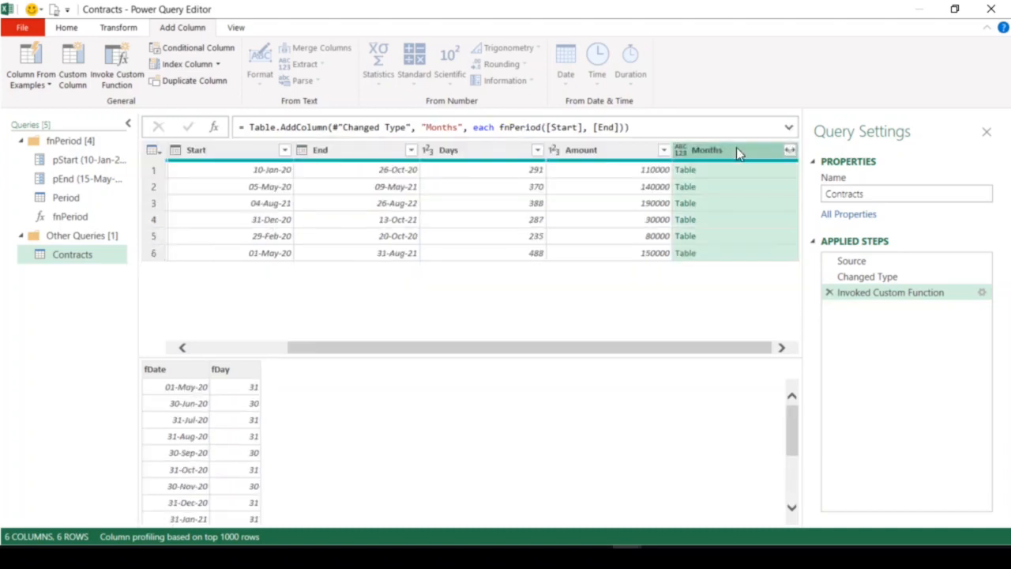
click(790, 151)
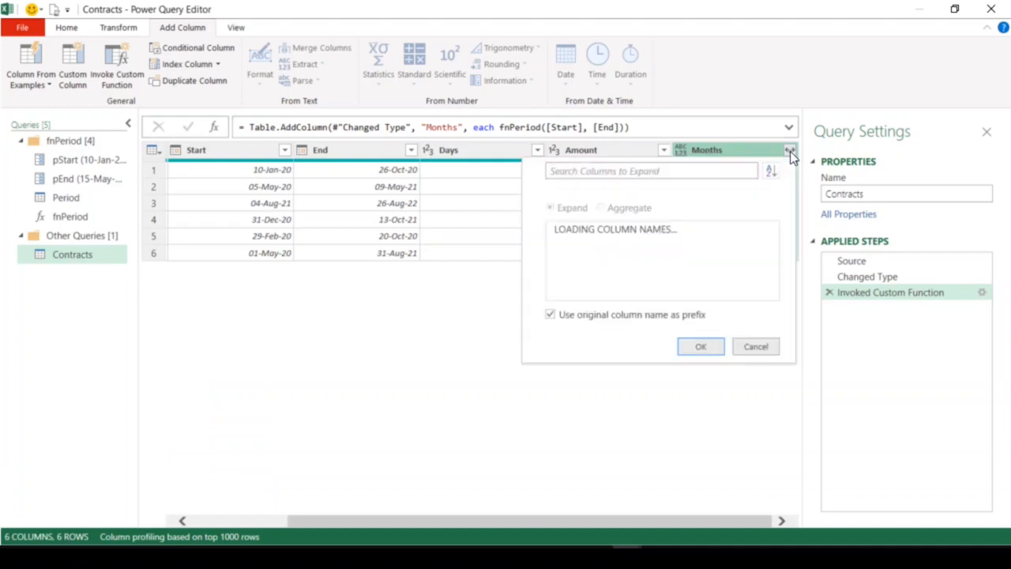
click(551, 316)
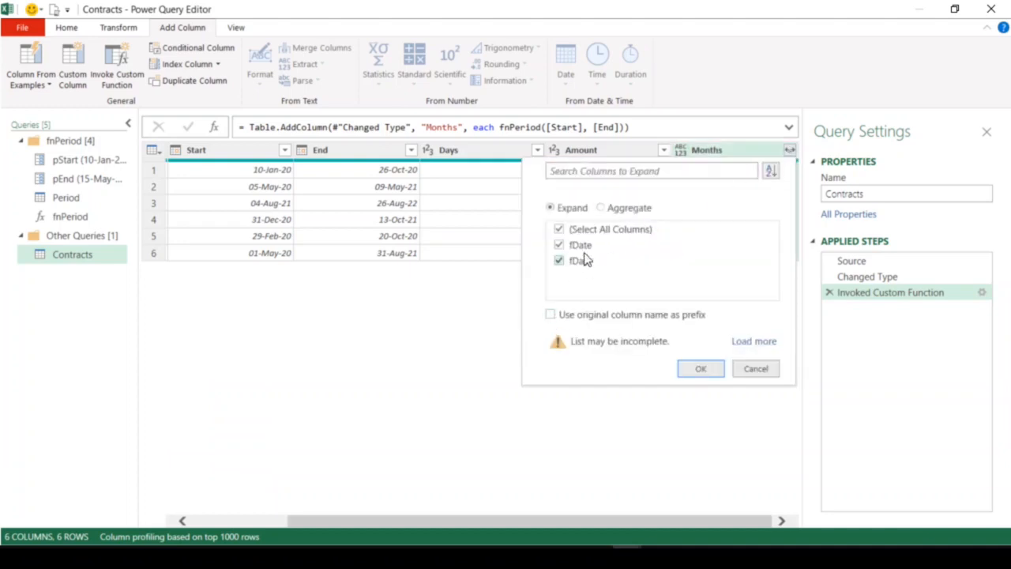
click(700, 369)
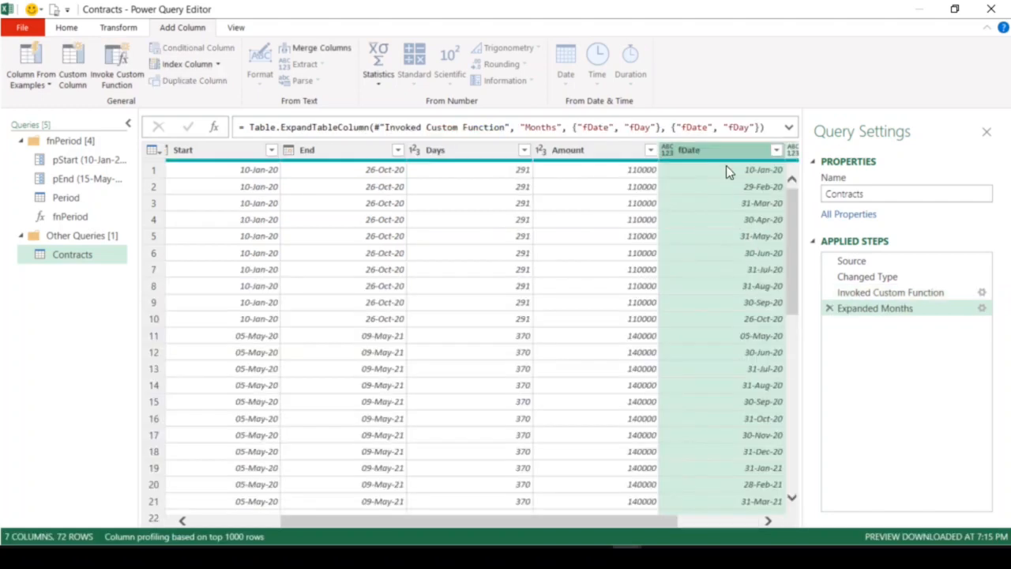
Step: Set the data type of the fDate column to Date and of the fDay column to Whole Number
drag(440, 522, 612, 519)
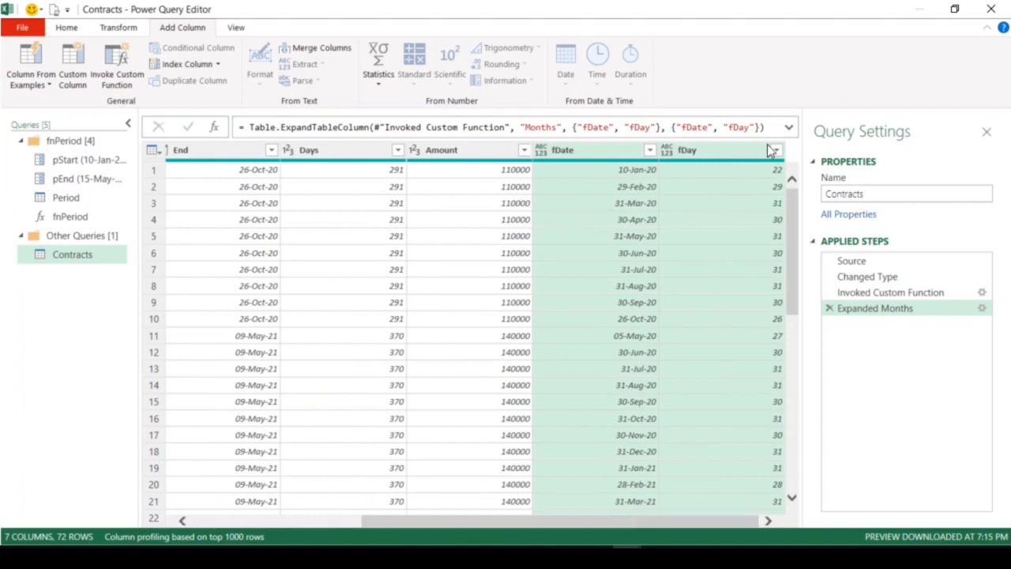
click(541, 151)
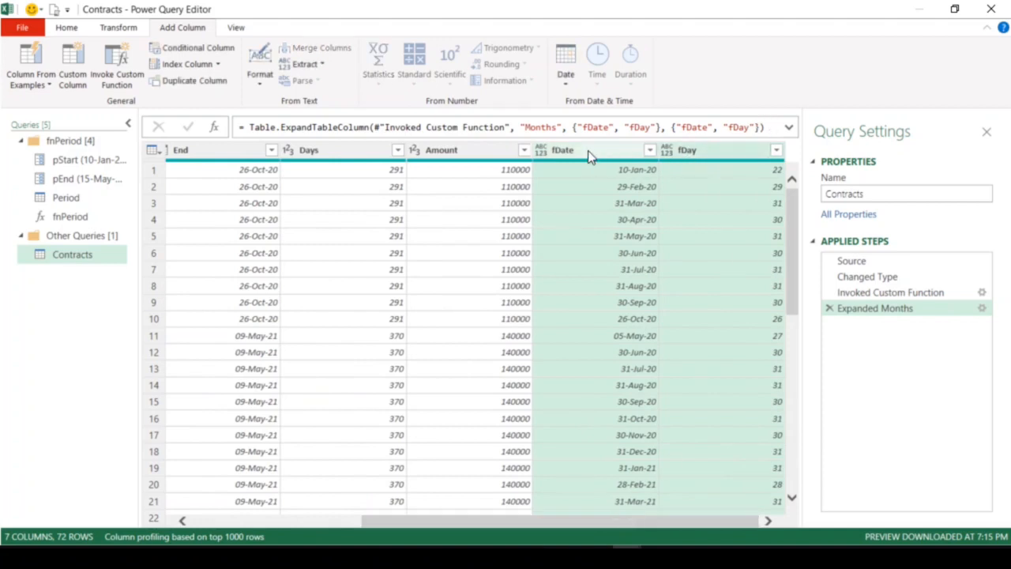
click(541, 149)
click(570, 254)
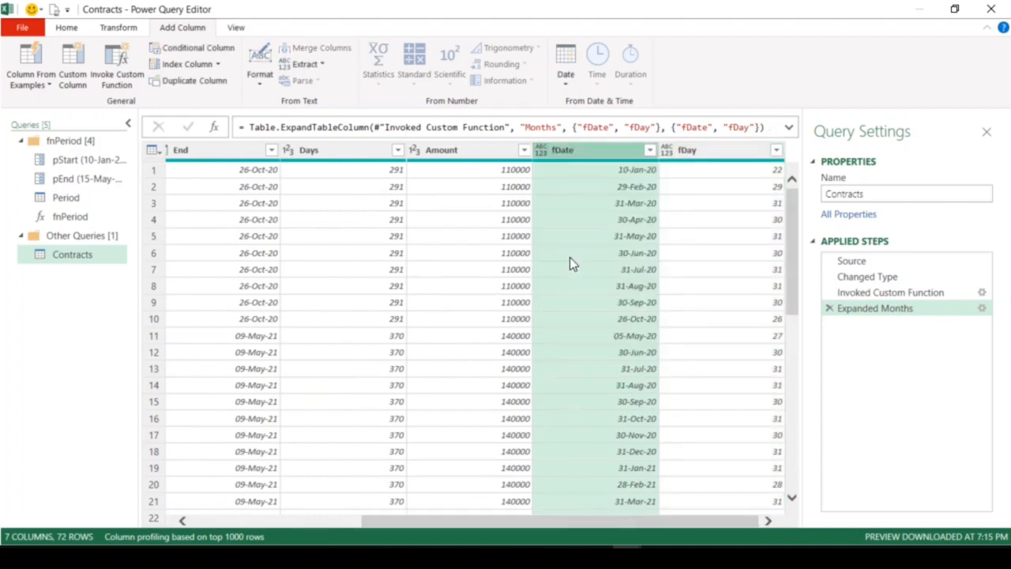
click(699, 151)
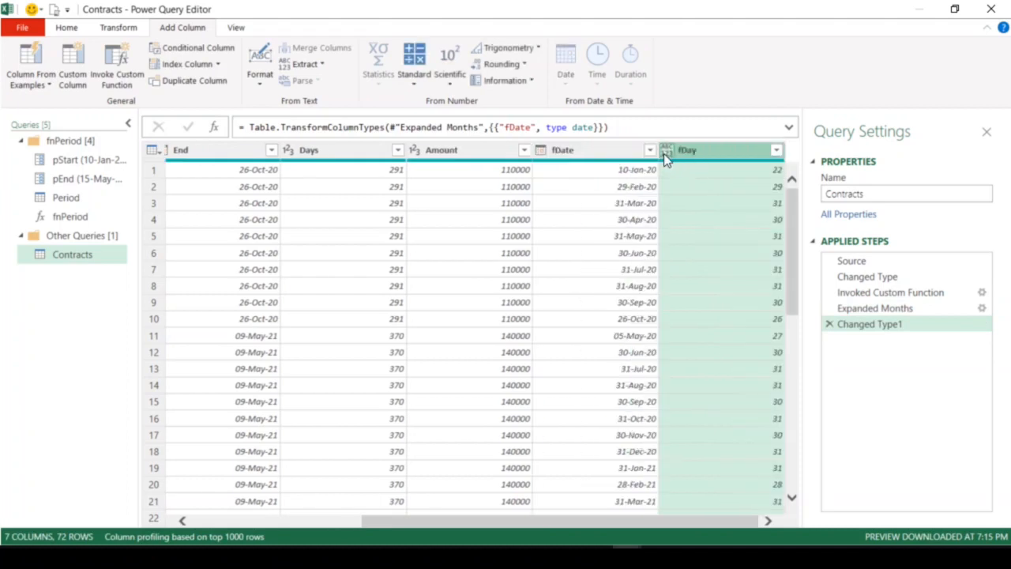
click(666, 151)
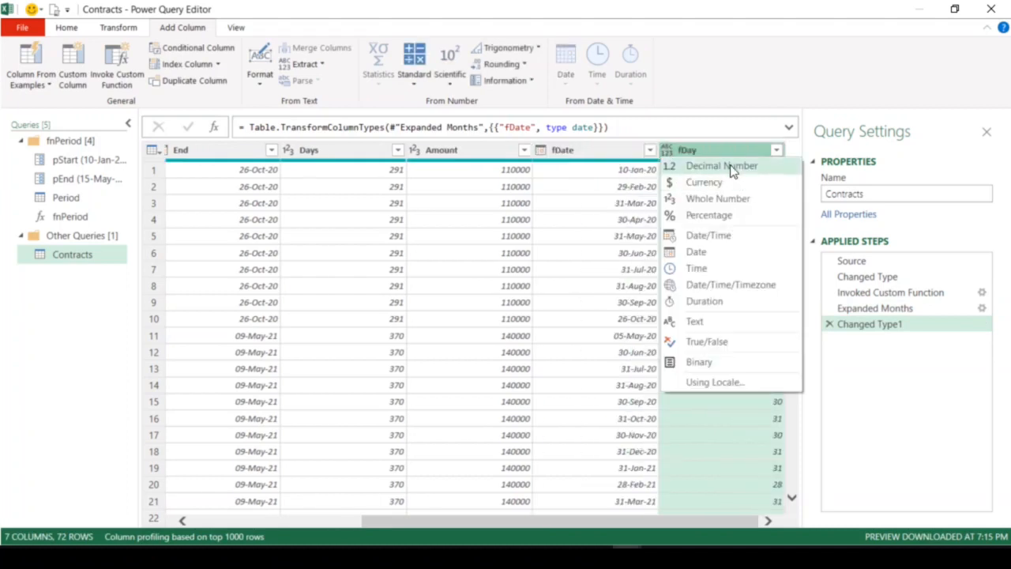
click(709, 198)
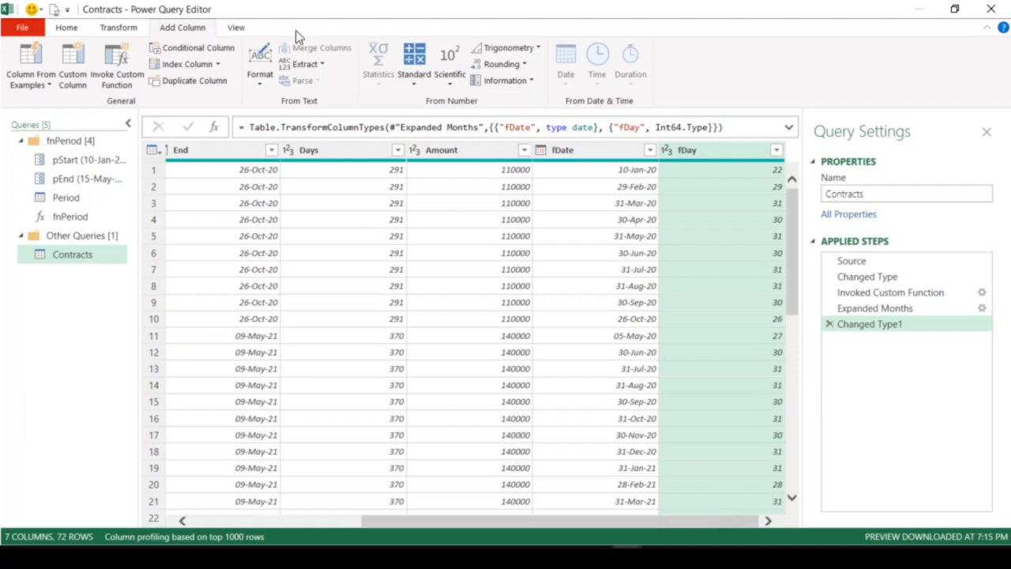
Step: Add a custom column named Monthly Amount with the formula [Amount]/[Days] * [fDay]
click(79, 74)
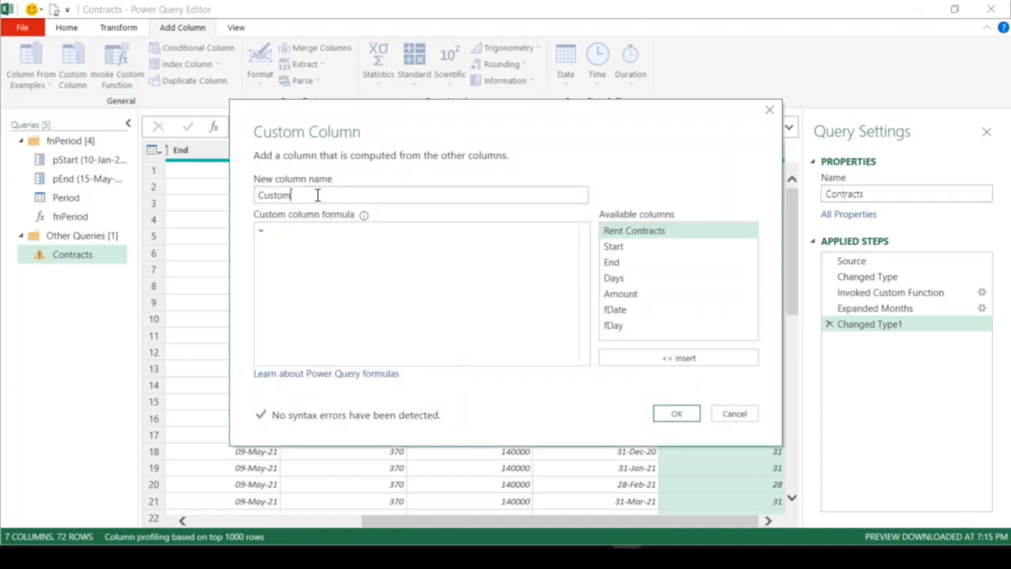
text(Monthly Amount)
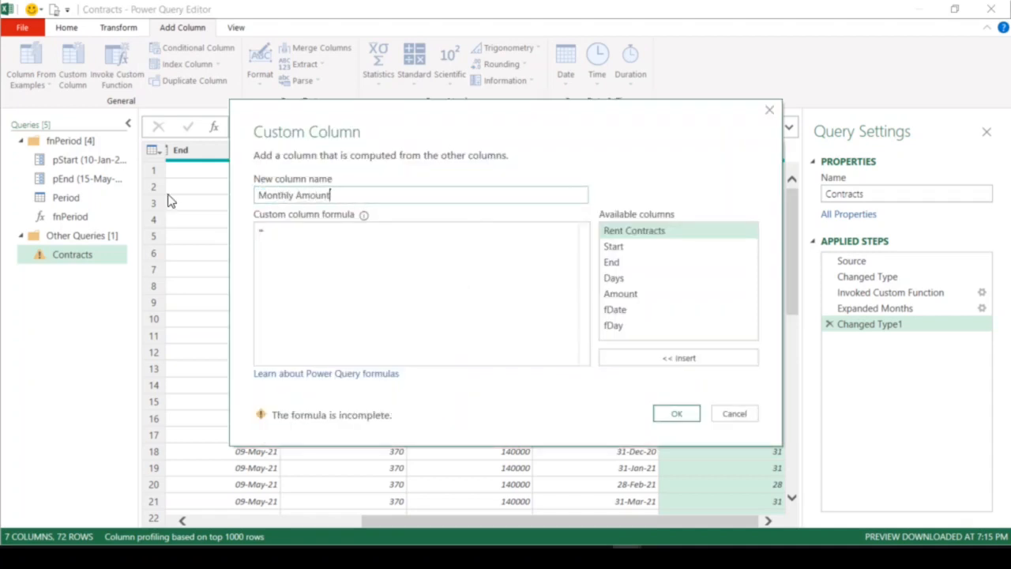
click(289, 229)
double_click(629, 294)
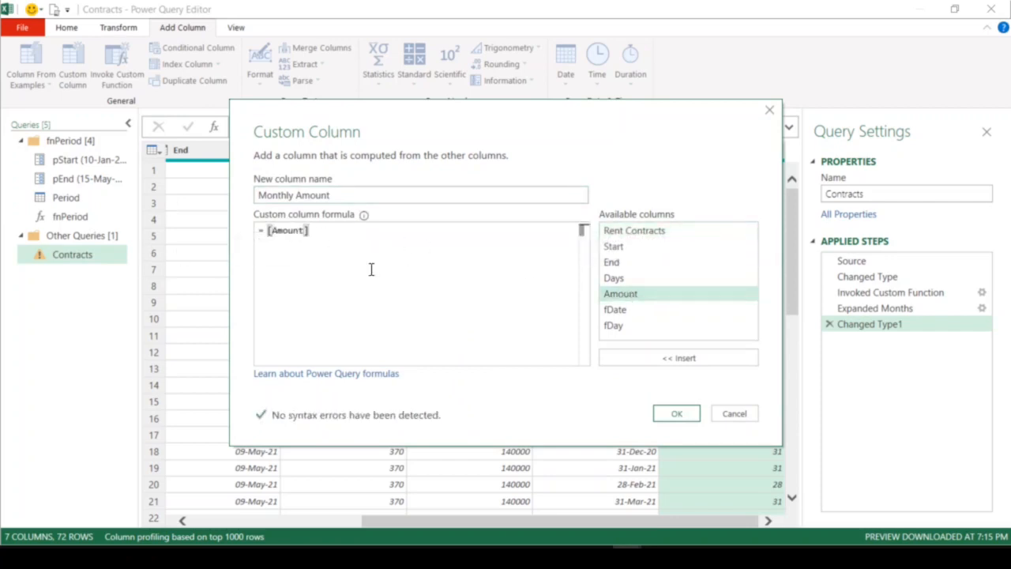
text(/)
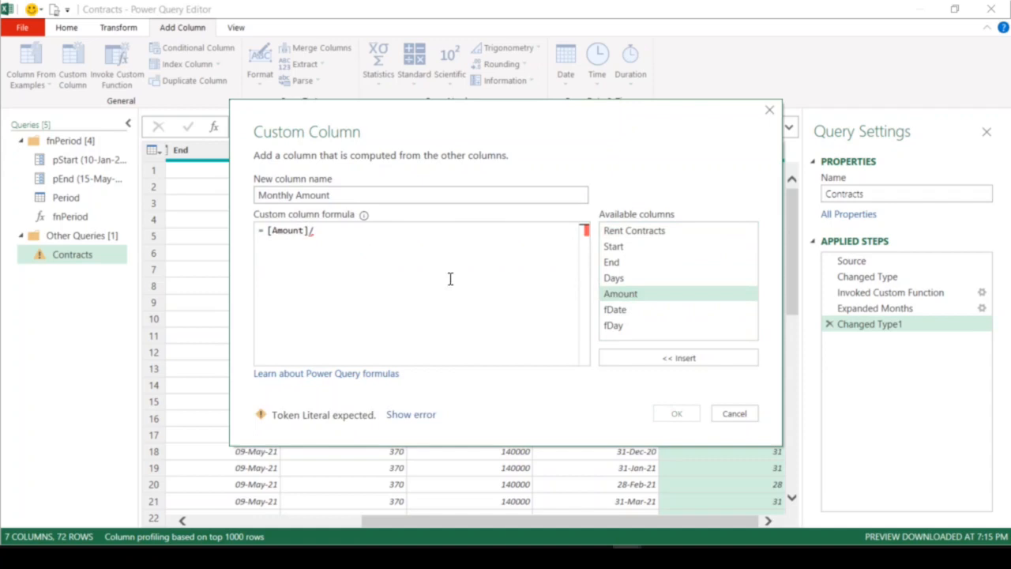
double_click(629, 279)
text(*)
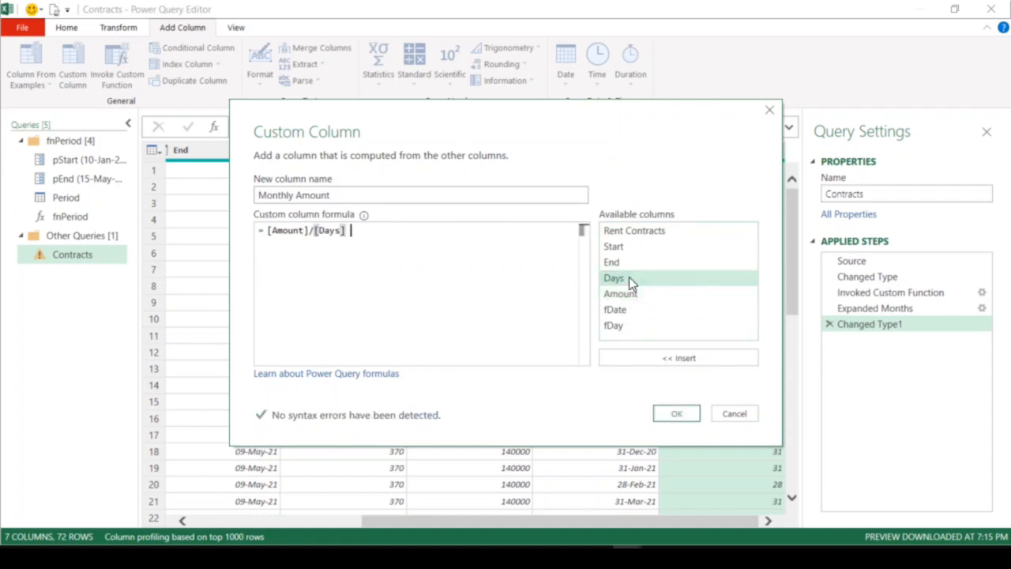
double_click(613, 326)
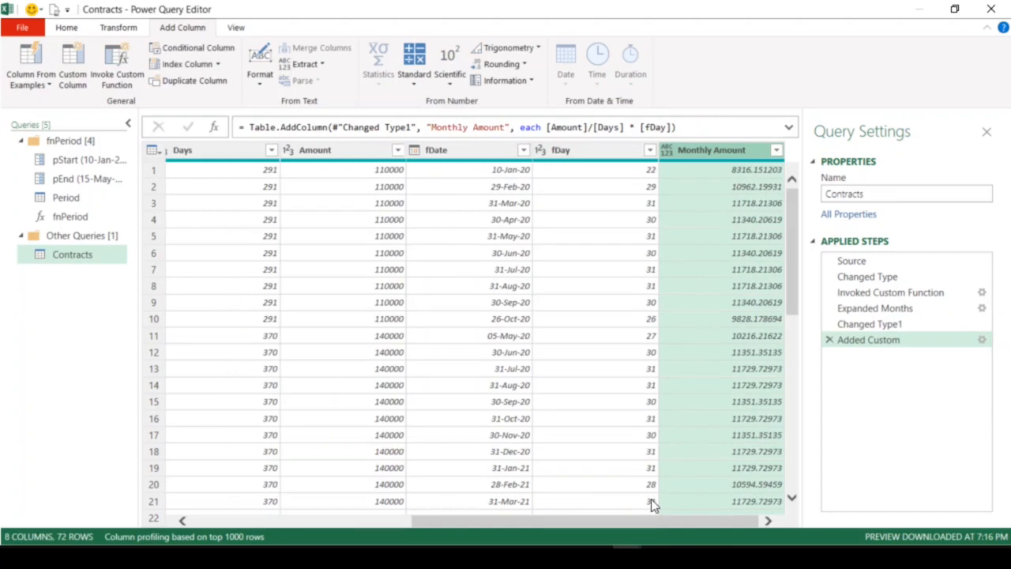
Step: Keep only the Monthly Amount, fDate and Rent Contracts columns, removing all other columns from the Contracts query
drag(602, 525, 711, 530)
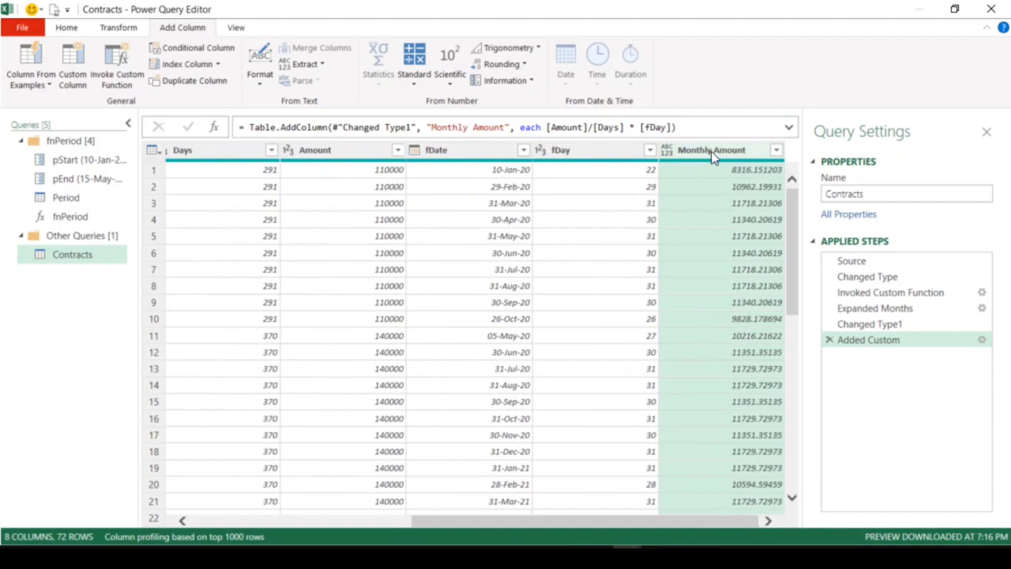
click(476, 152)
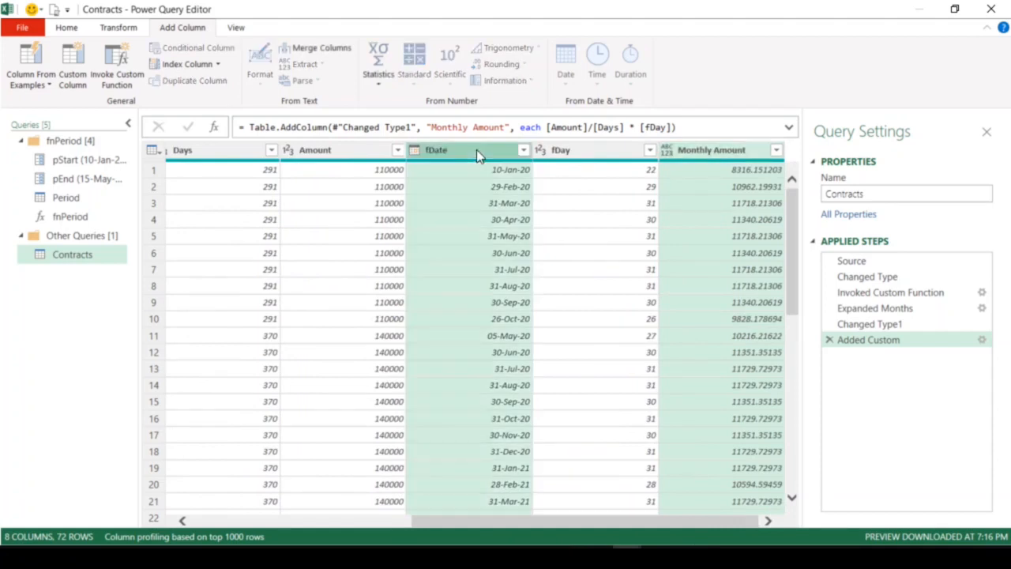
drag(514, 522, 321, 518)
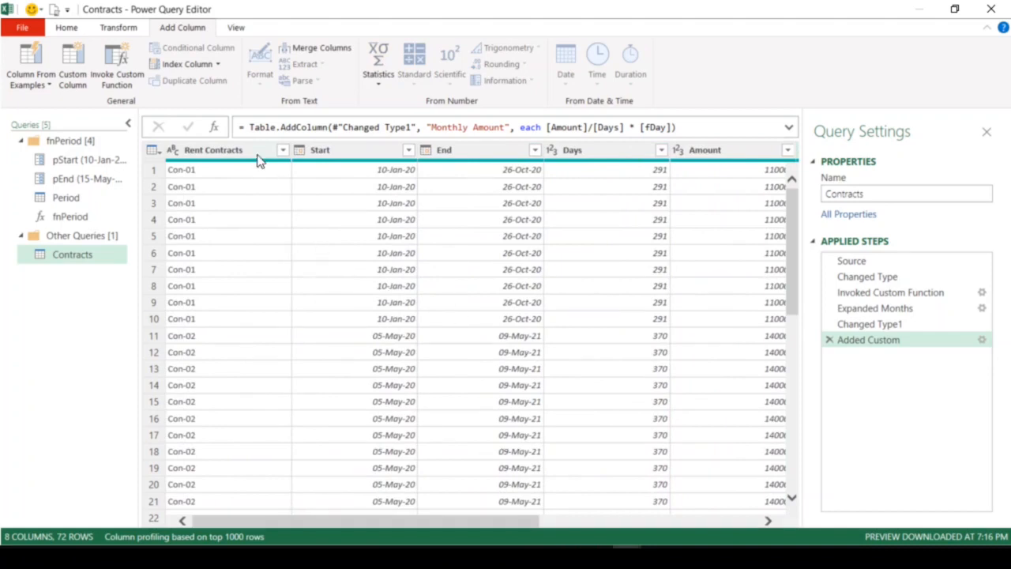
click(223, 151)
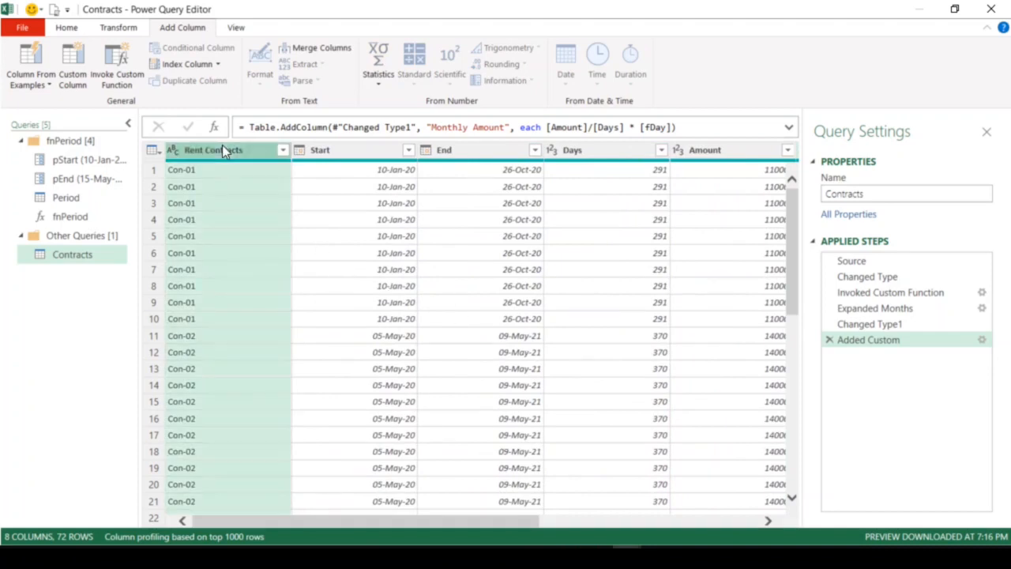
right_click(223, 147)
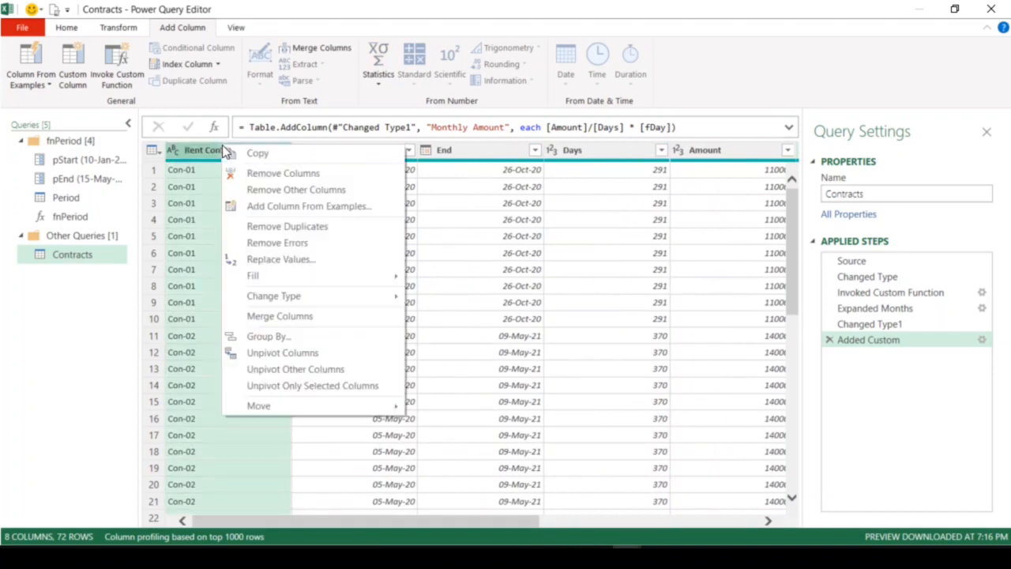
click(294, 190)
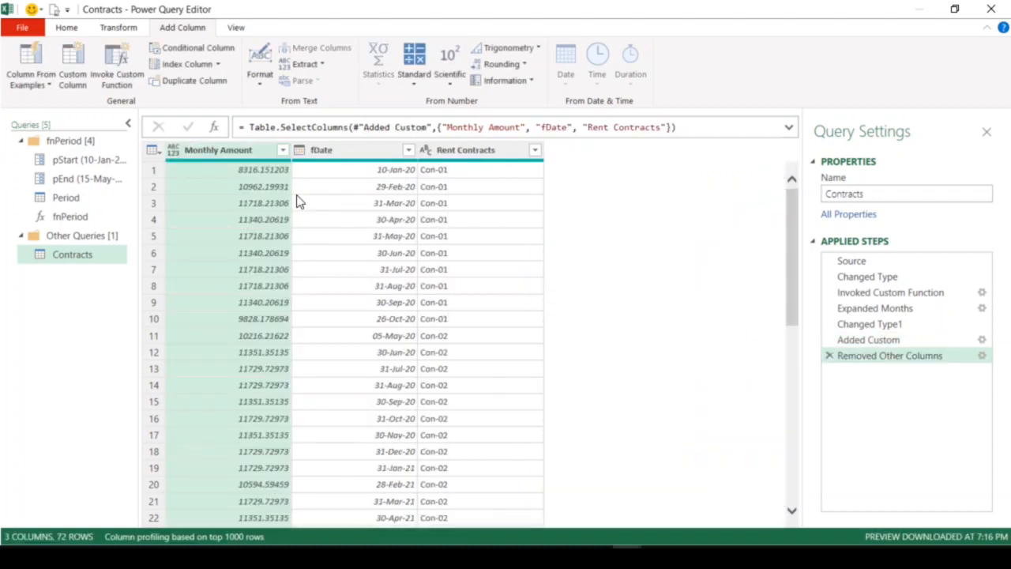
Step: Set the data type of the Monthly Amount column to Decimal Number
click(357, 153)
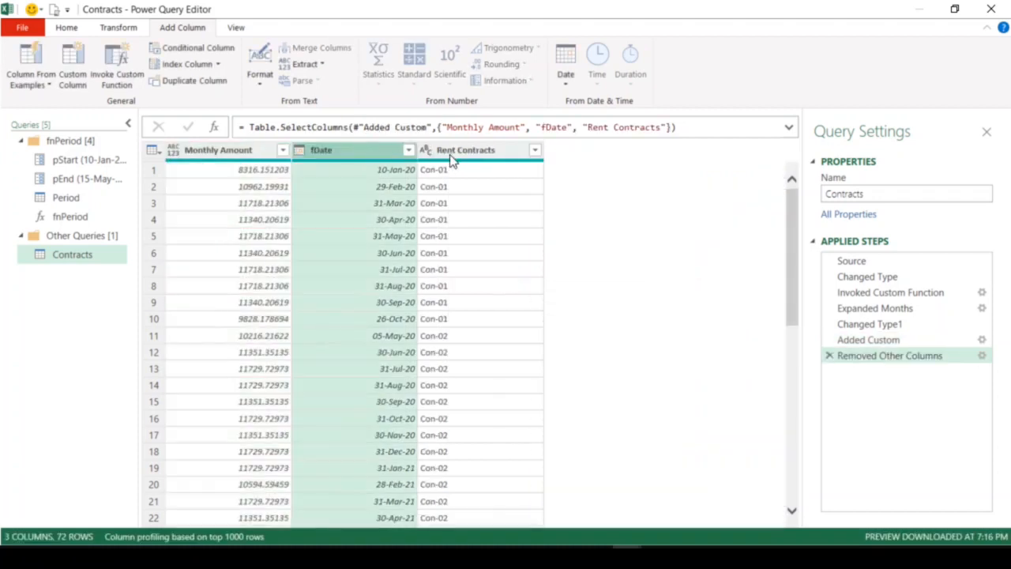
click(219, 154)
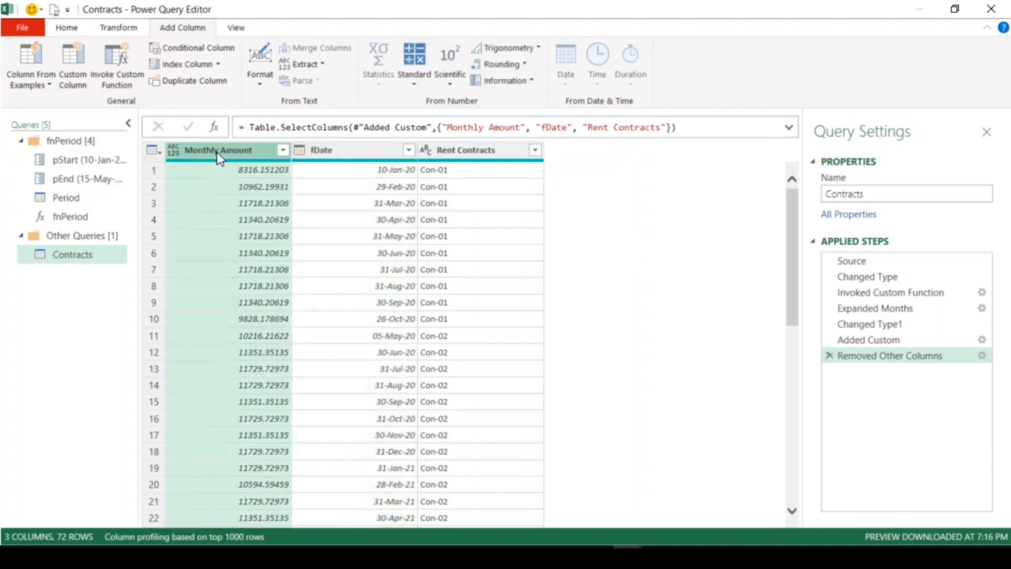
click(172, 151)
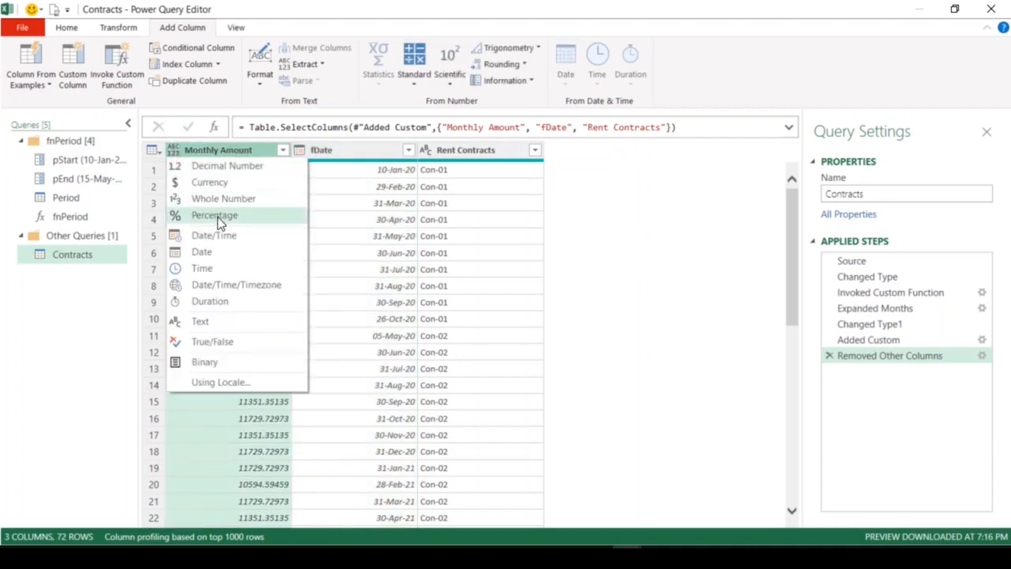
click(226, 168)
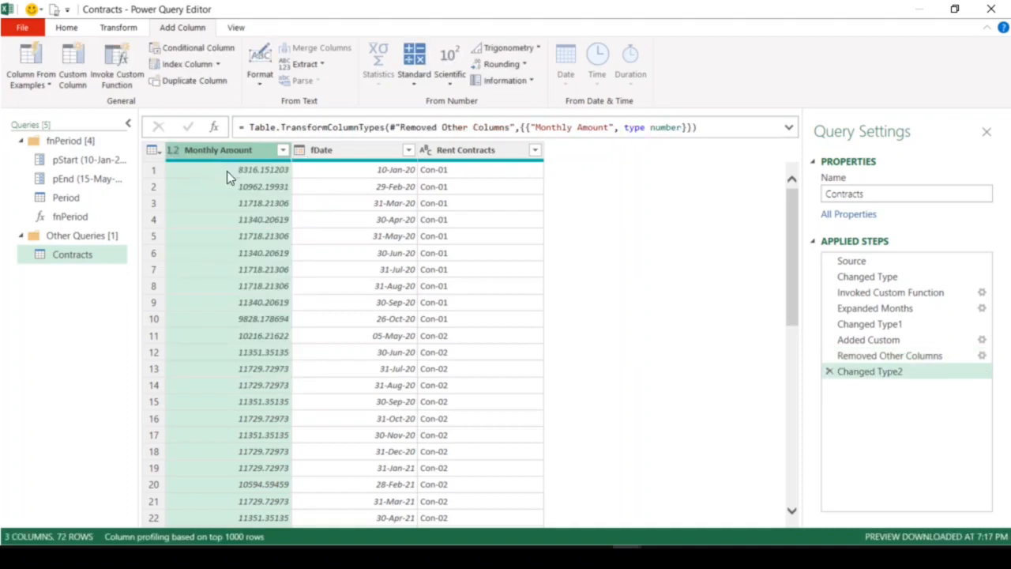
Step: Reorder the columns to Rent Contracts, fDate and Monthly Amount
click(317, 150)
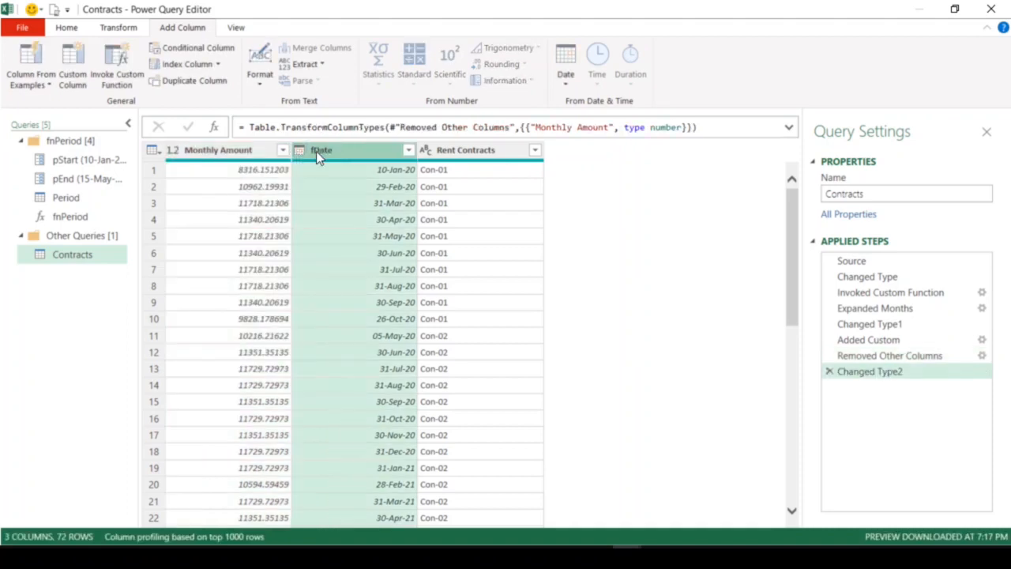
click(466, 155)
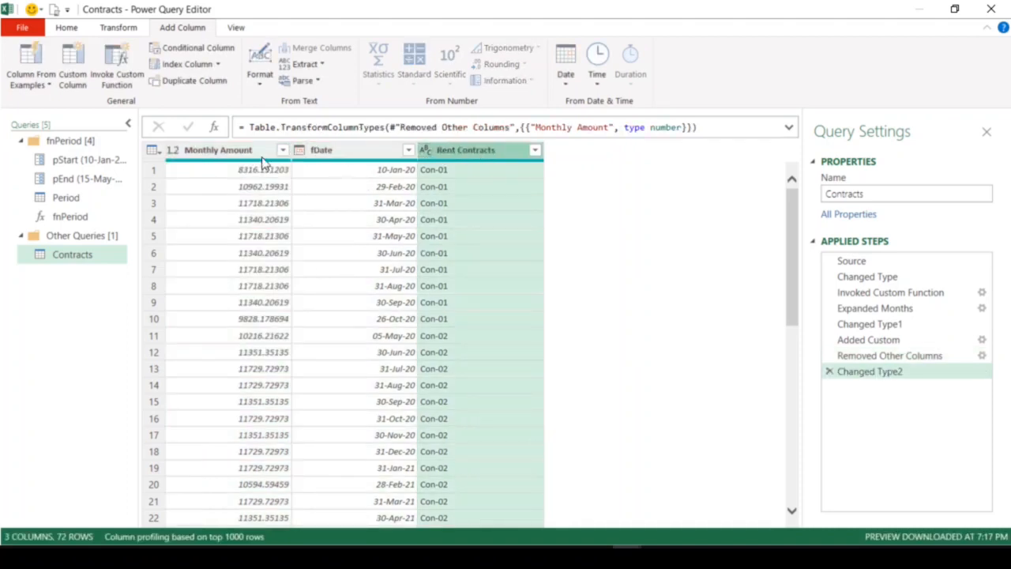
drag(465, 156, 210, 168)
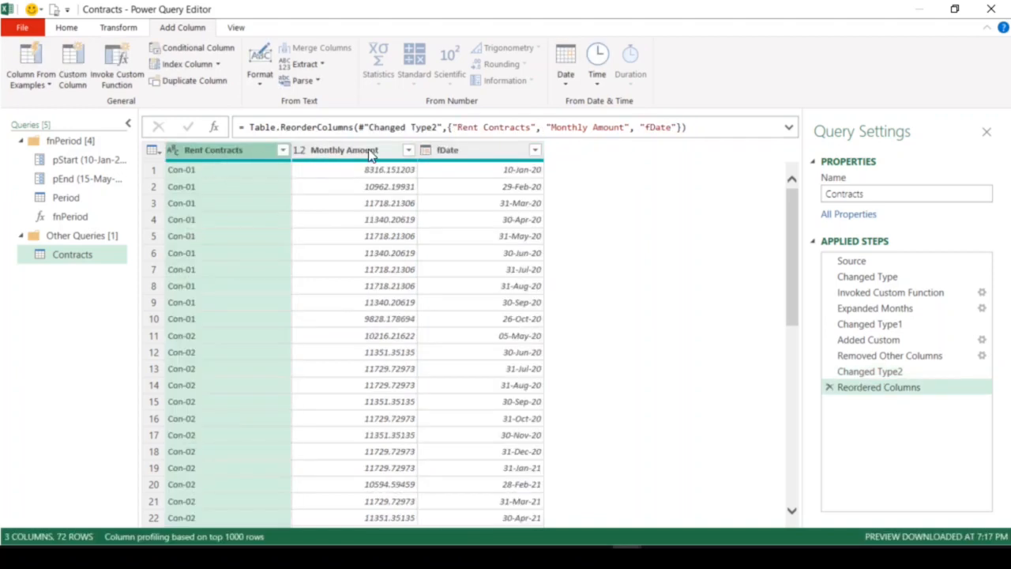
drag(369, 154, 559, 166)
click(213, 150)
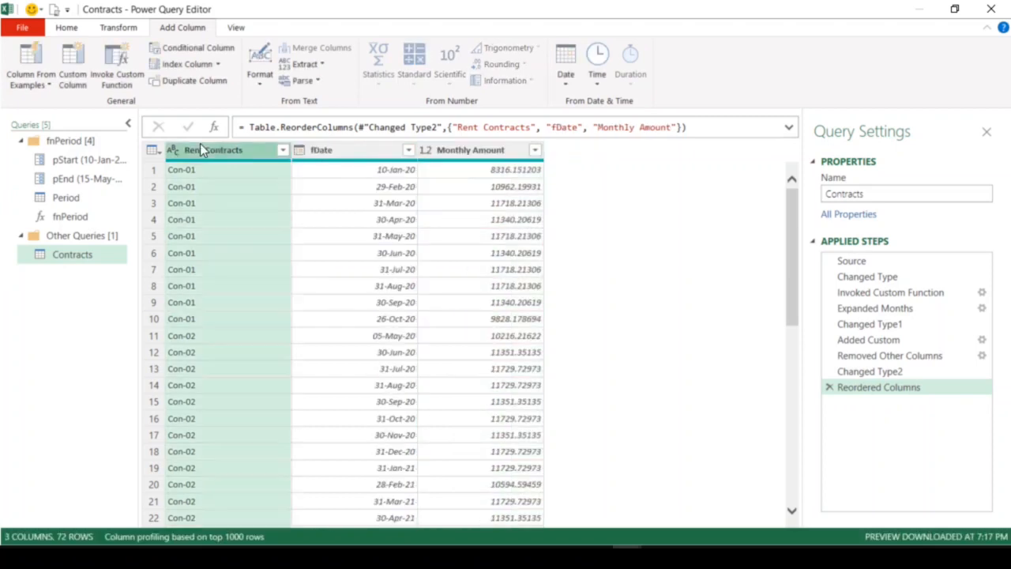
click(350, 153)
click(470, 154)
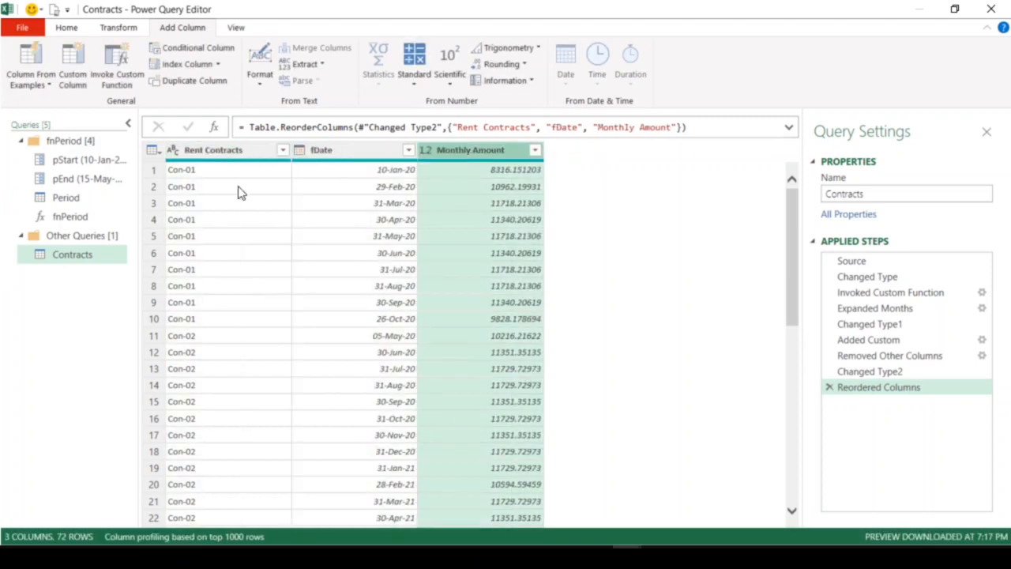
Step: Close and load the queries back to the Excel workbook, and pick the Contracts query there
click(60, 28)
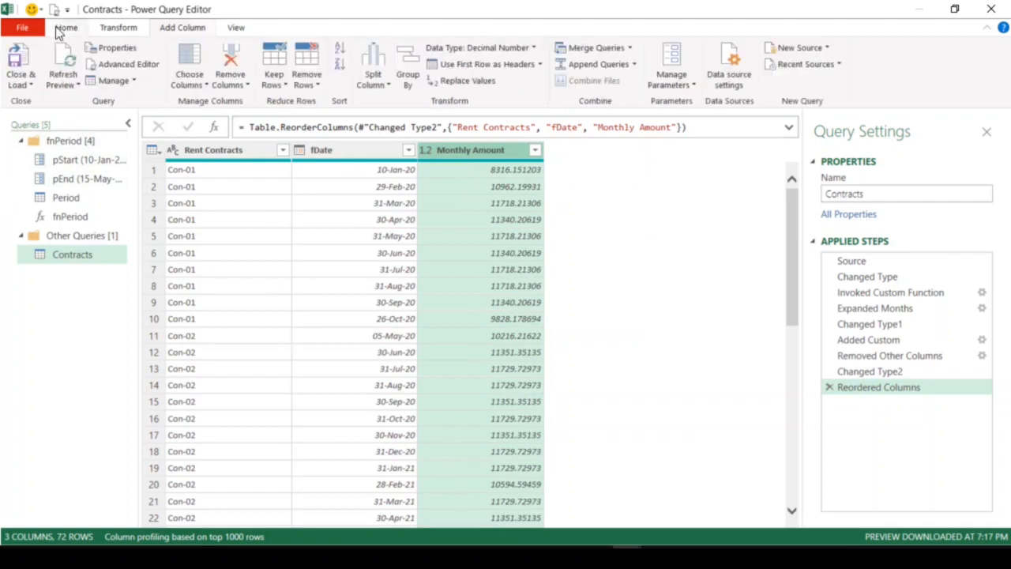
click(21, 80)
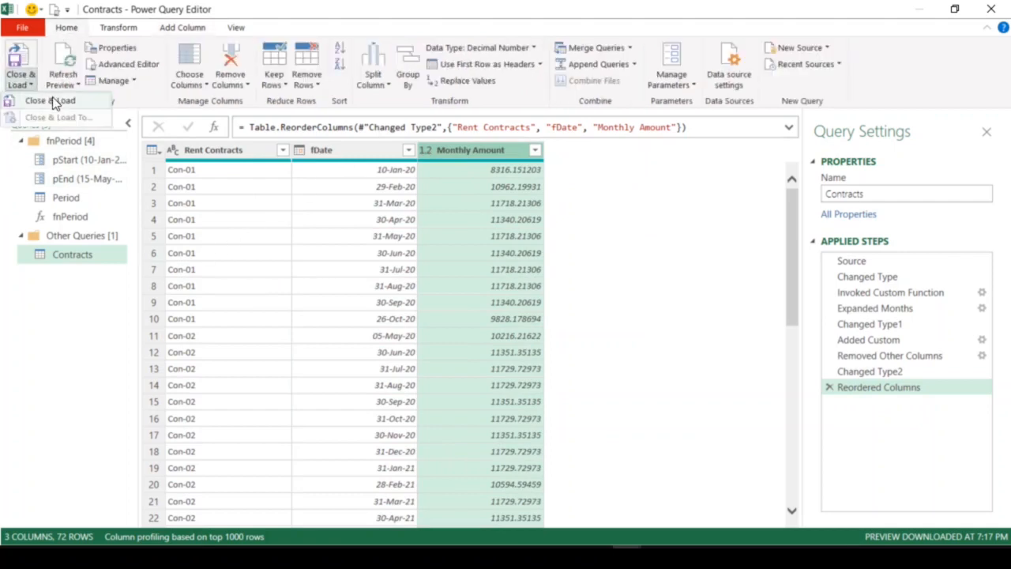
click(51, 101)
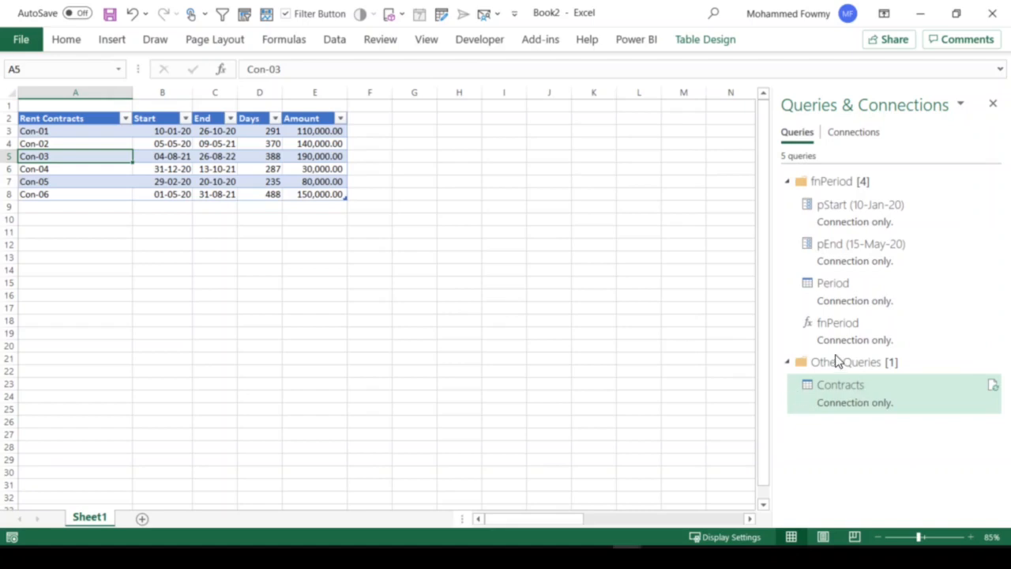
double_click(848, 398)
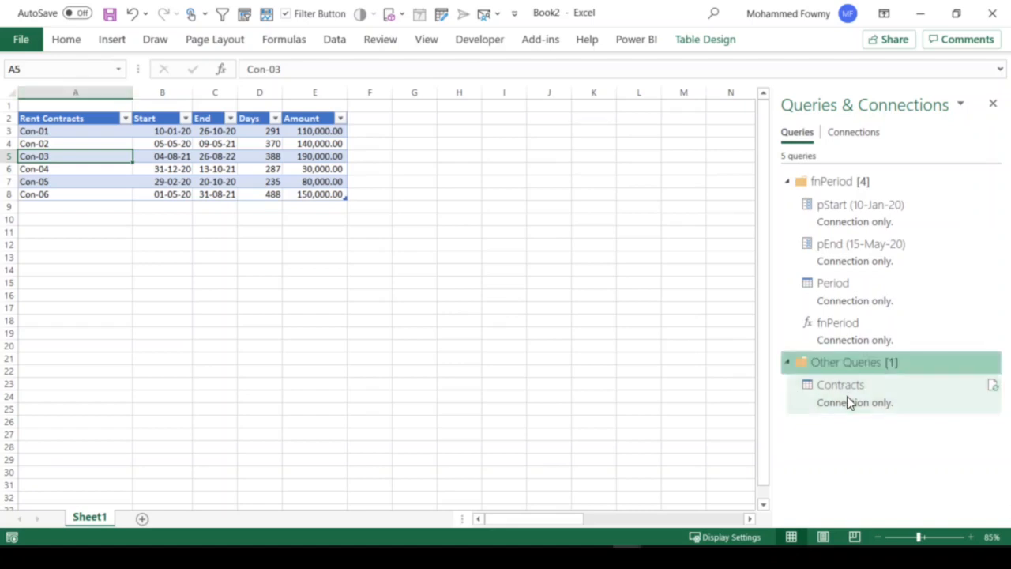
Step: Load the Contracts query as a table on a new worksheet
right_click(831, 391)
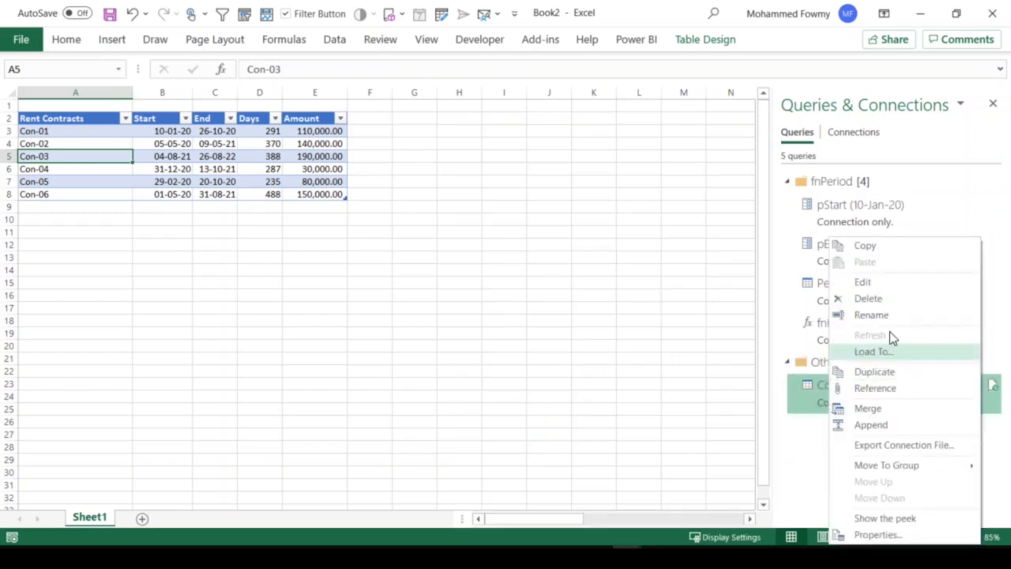
click(886, 352)
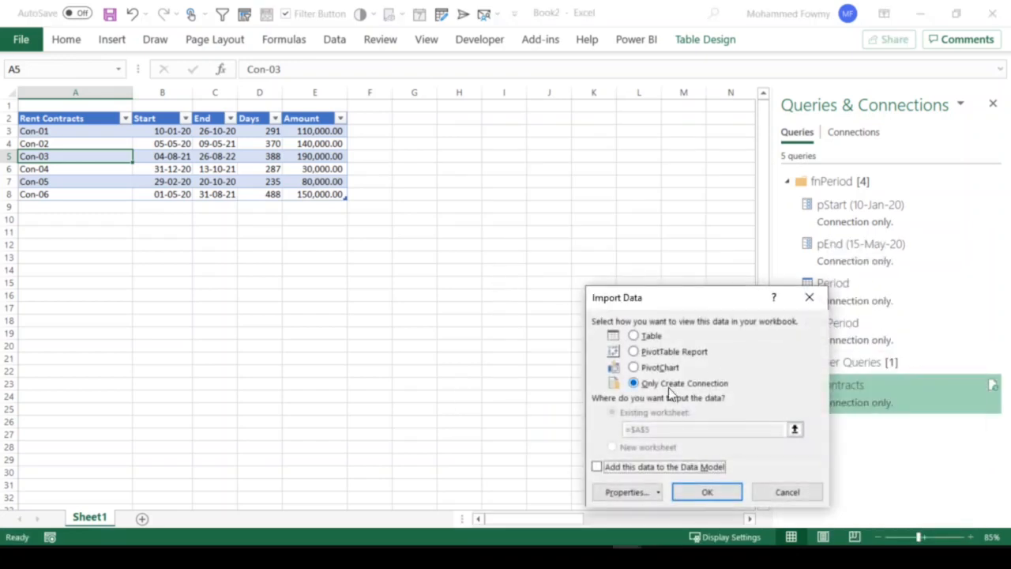
click(652, 335)
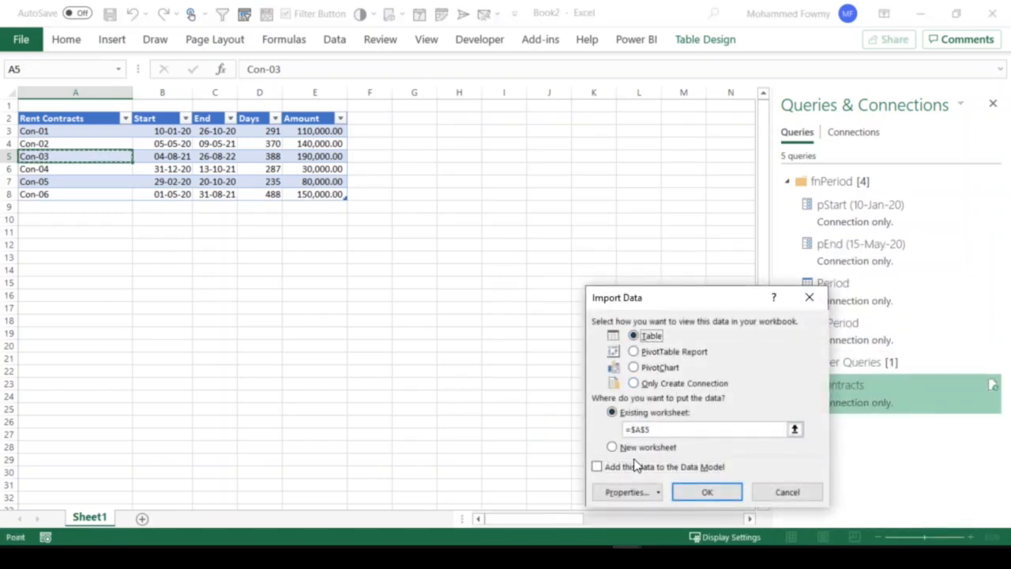
click(613, 448)
click(708, 492)
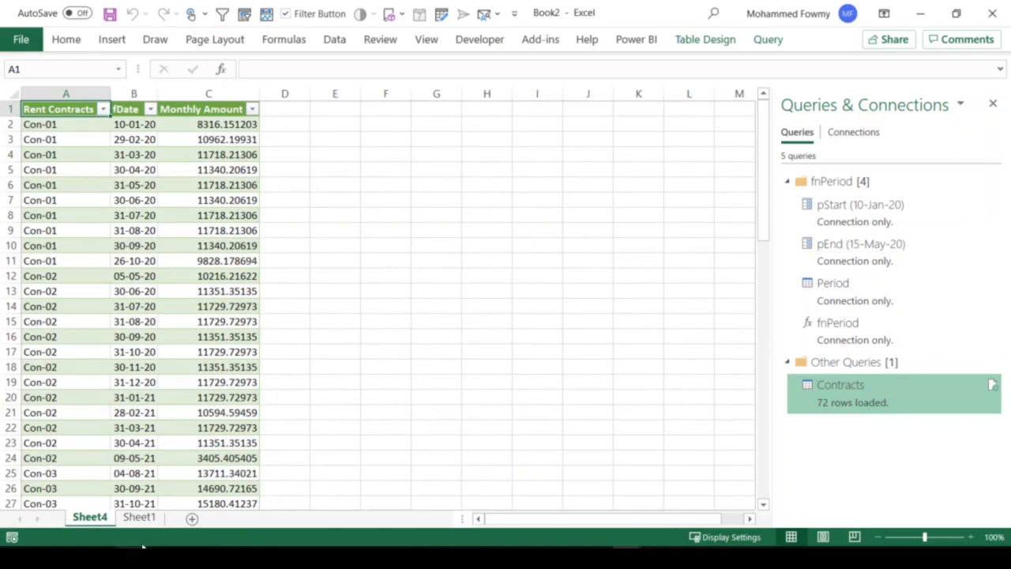
Step: Review the source contracts table on Sheet1 alongside the loaded allocation table on Sheet4
click(141, 517)
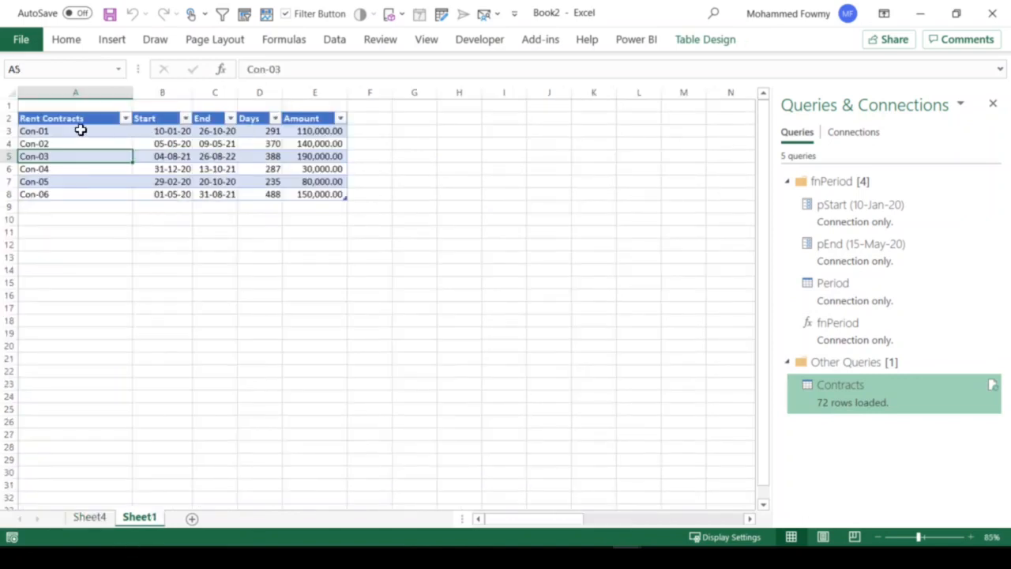
drag(80, 130, 335, 197)
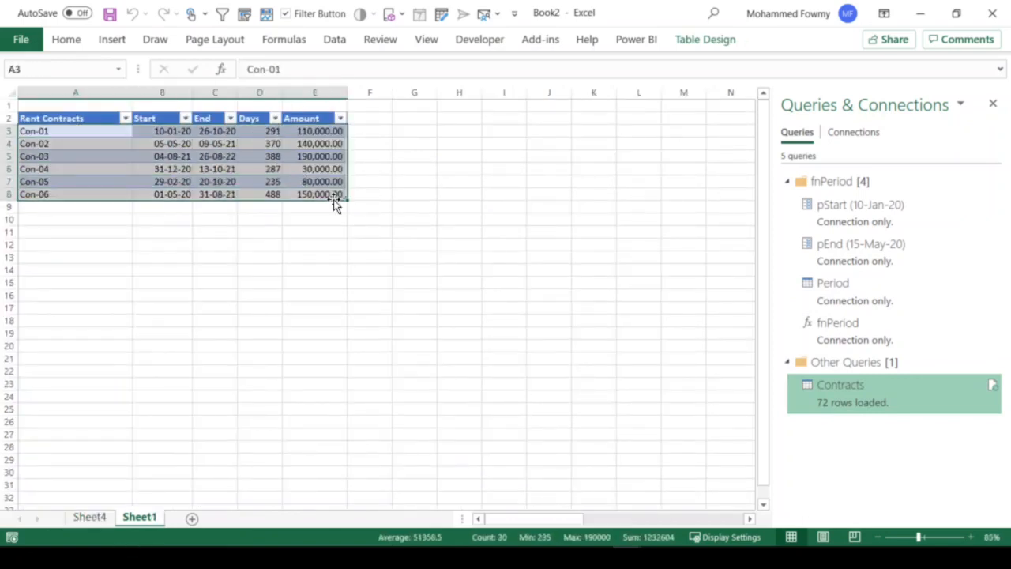
click(91, 518)
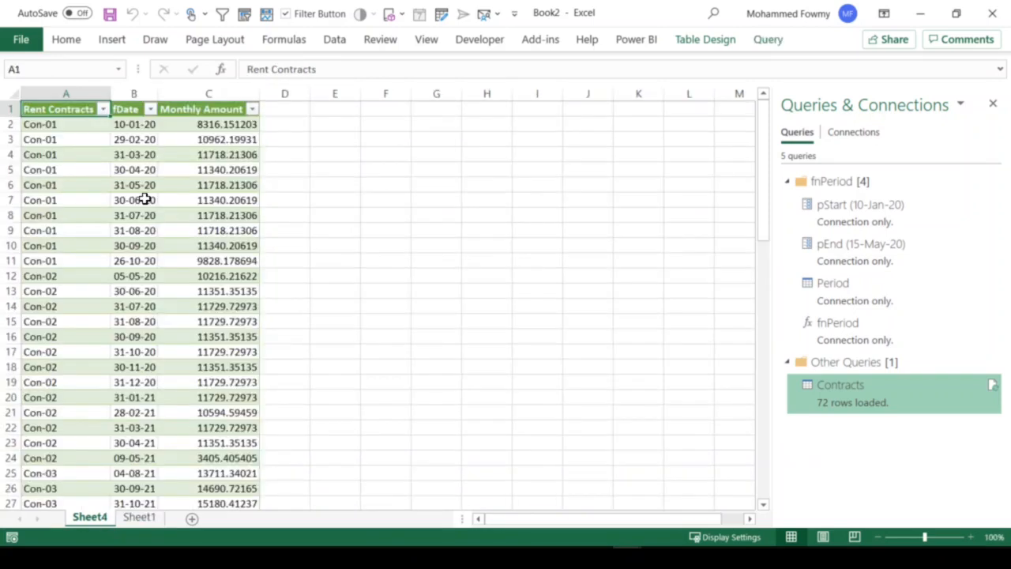
click(135, 169)
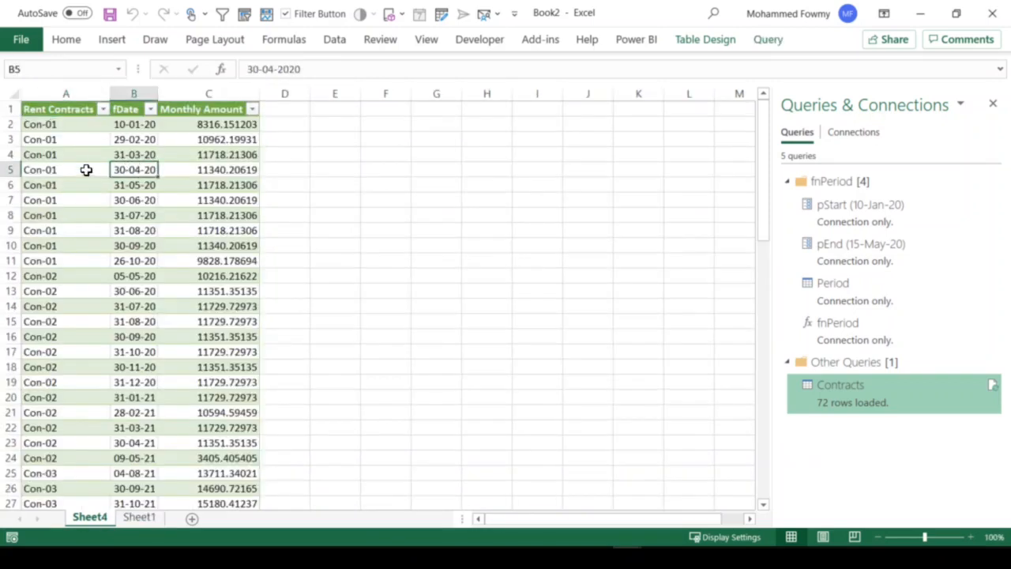
Step: Filter the Rent Contracts column of the loaded table to Con-01 only
click(103, 110)
click(42, 274)
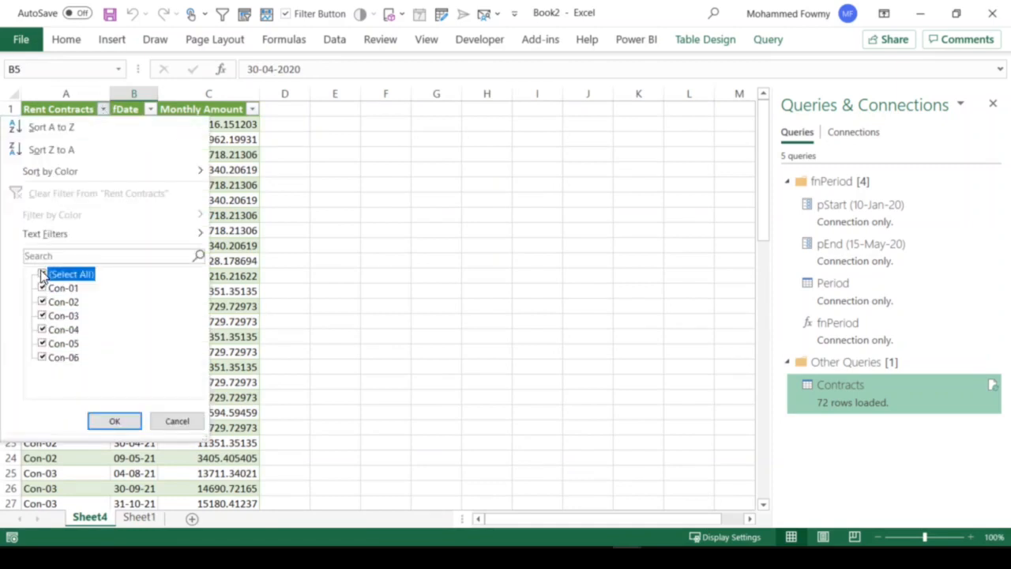
click(43, 288)
click(113, 420)
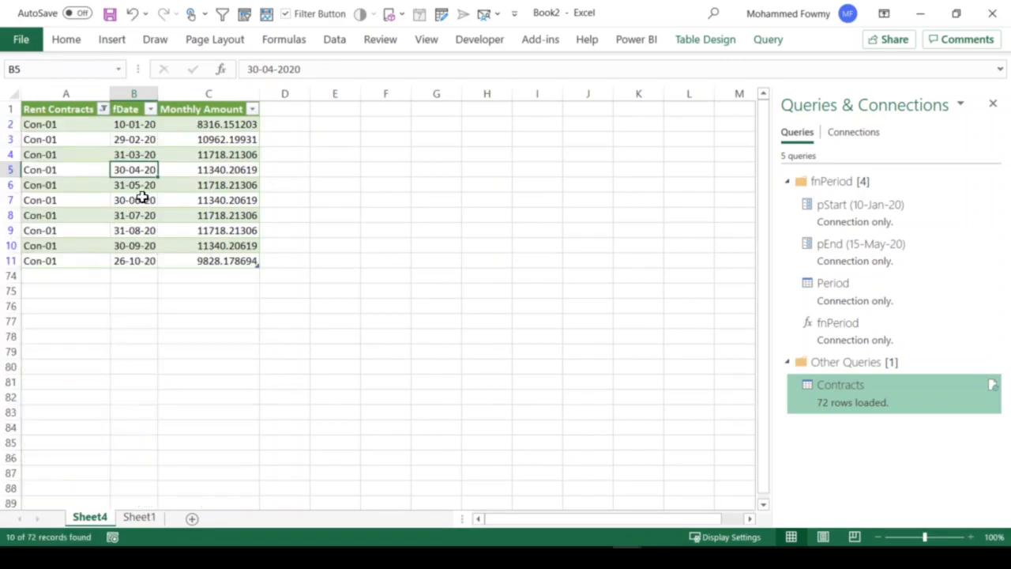
Step: Compare Con-01's first and last fDate entries with its start, end, days and amount in the source table on Sheet1
click(147, 125)
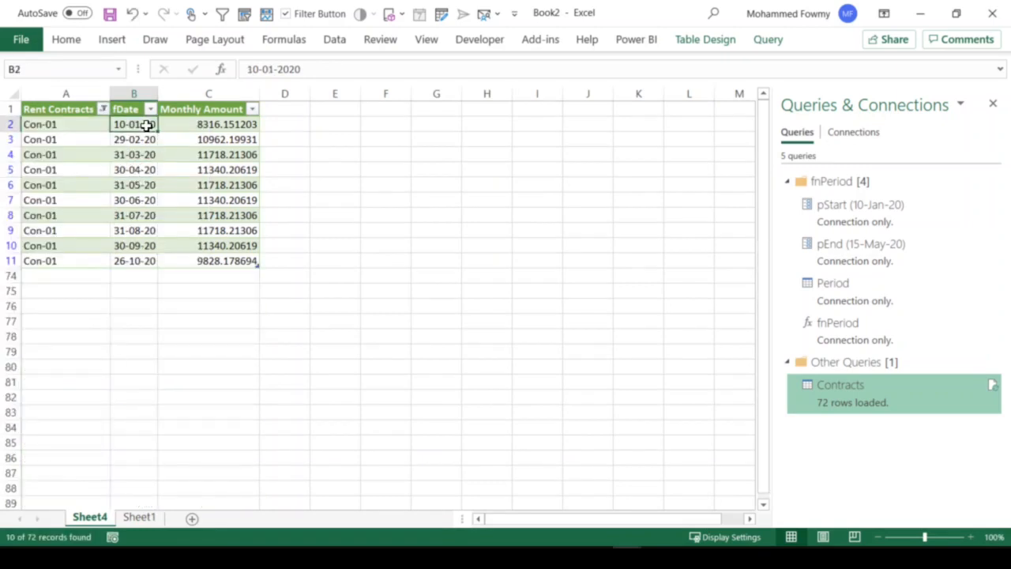
click(145, 265)
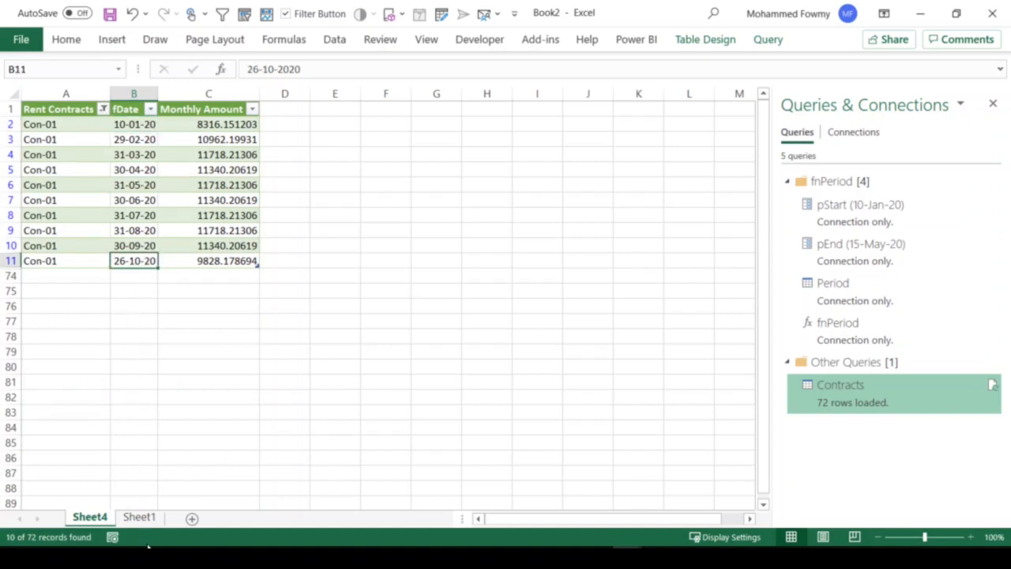
click(139, 517)
click(181, 131)
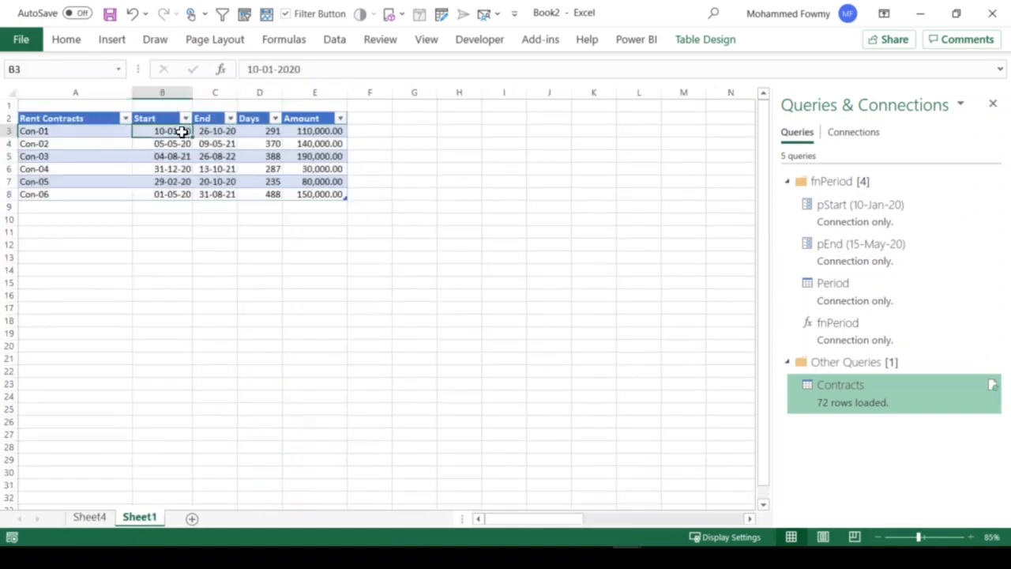
click(209, 132)
click(259, 132)
click(314, 131)
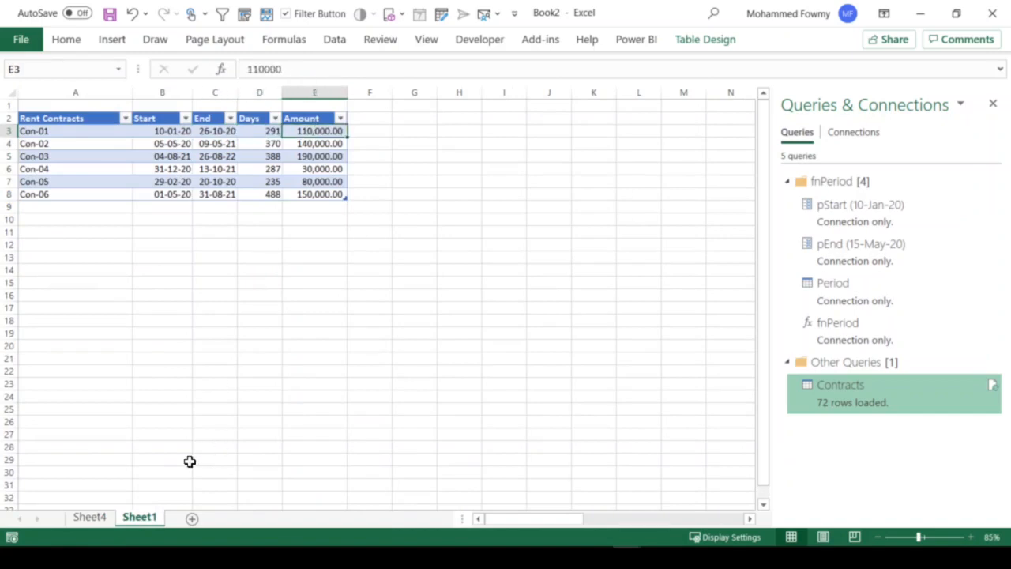
Step: Check the sum of Con-01's monthly amounts on Sheet4, and clear the Rent Contracts filter
click(89, 517)
click(233, 126)
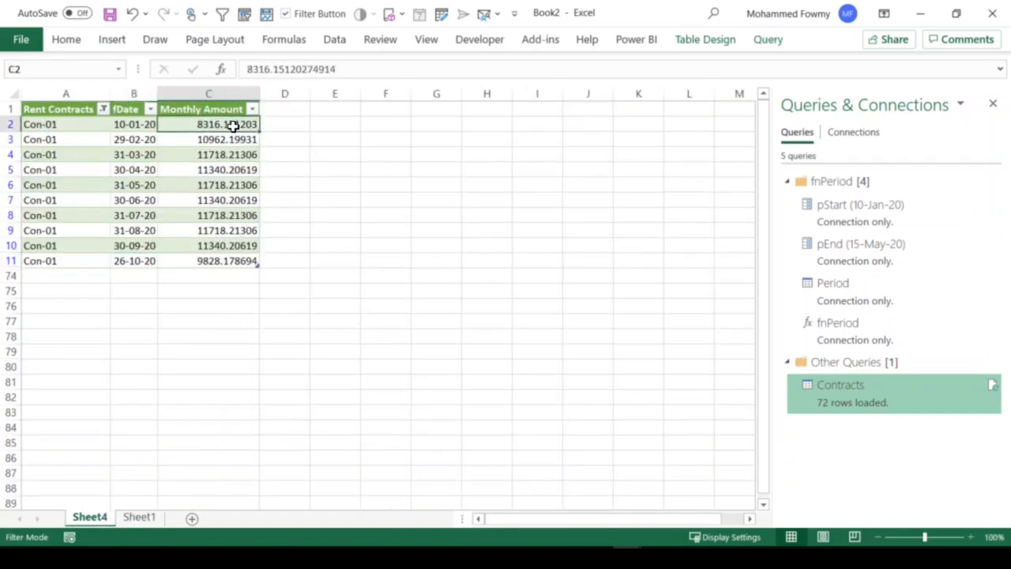
drag(233, 126, 226, 260)
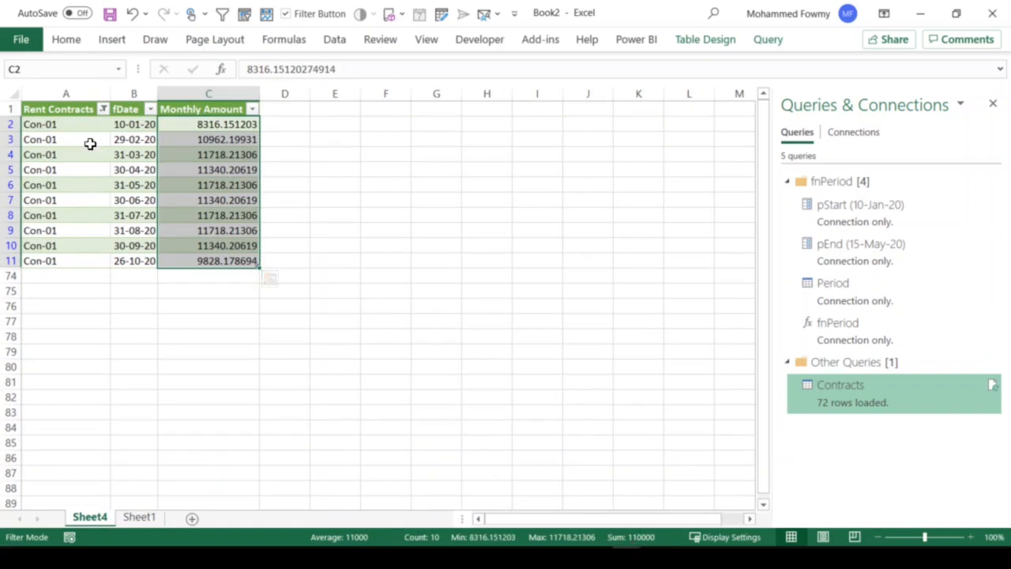
click(101, 110)
click(75, 194)
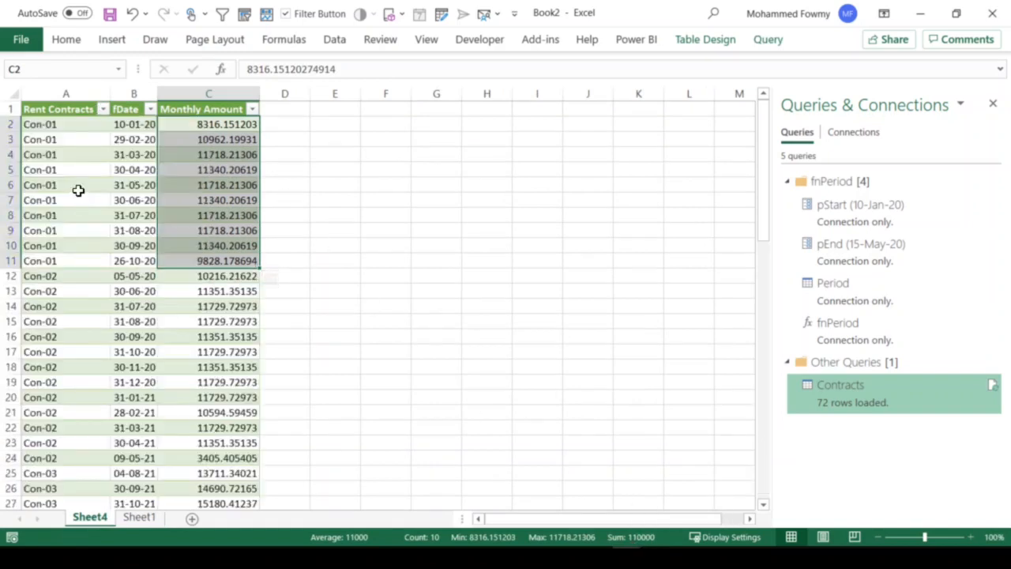
Step: Insert a PivotTable on a new worksheet based on the loaded Contracts_2 table
click(140, 518)
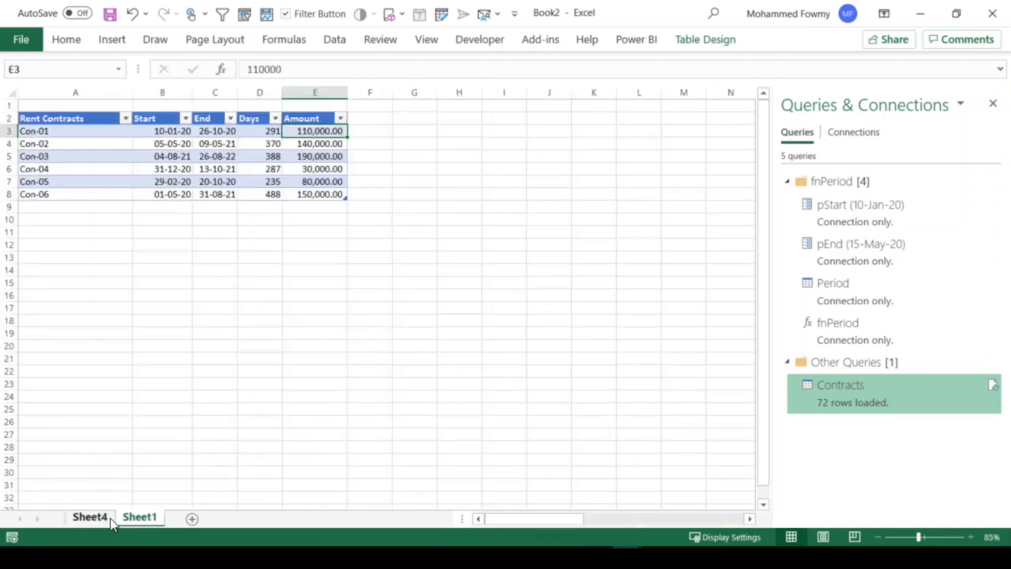
click(102, 520)
click(61, 119)
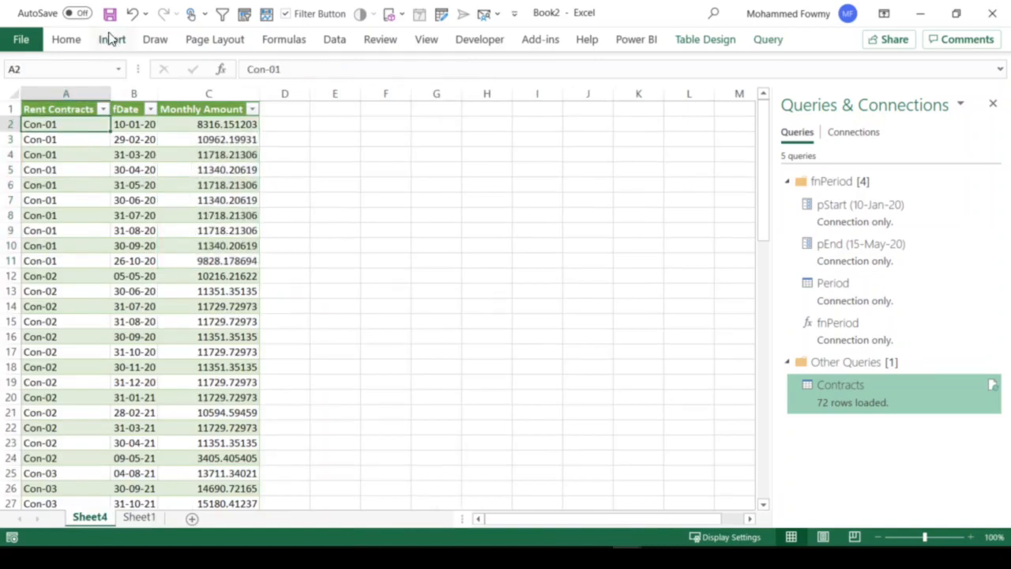
click(110, 38)
click(37, 69)
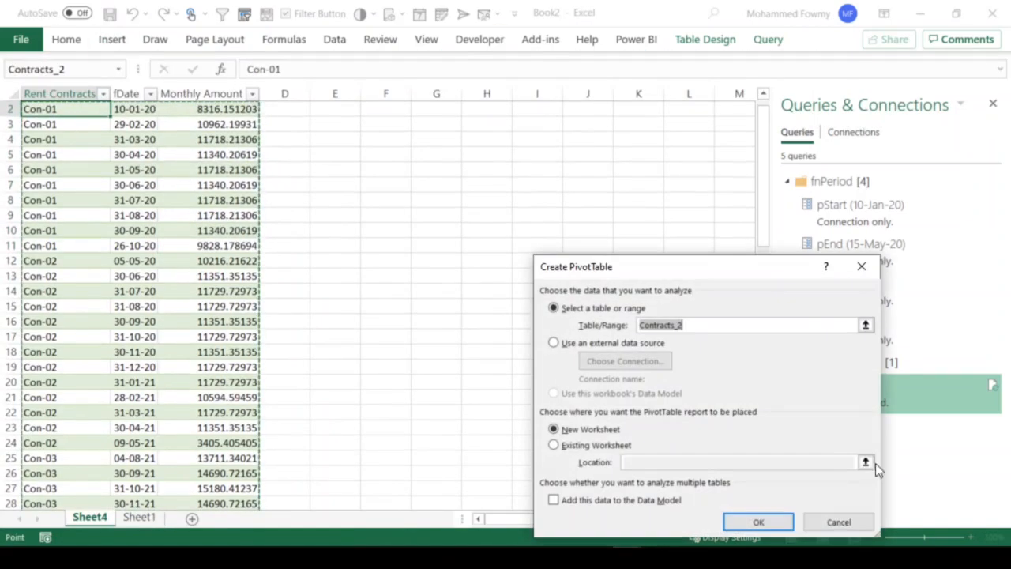
click(771, 521)
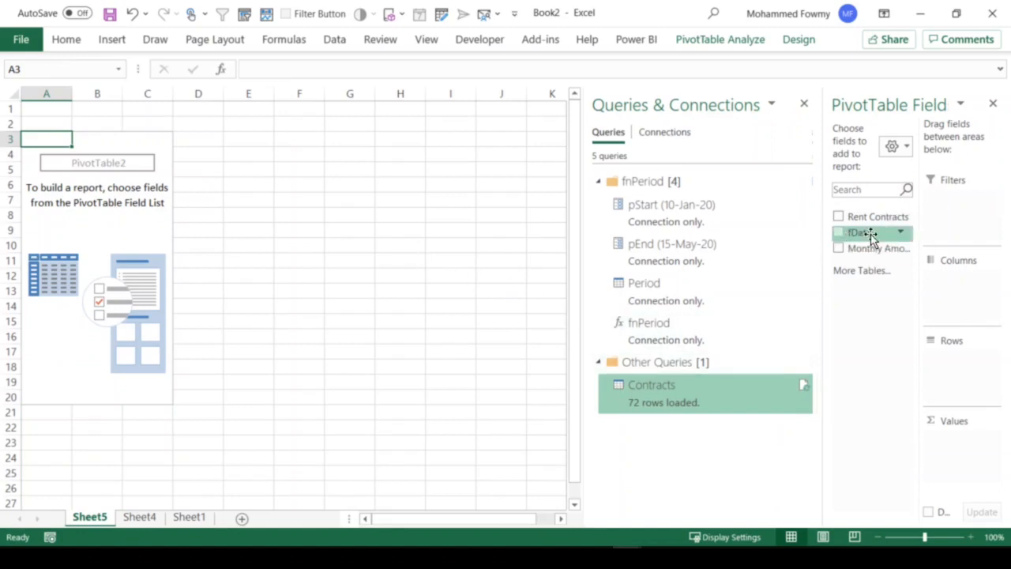
Step: Lay out the PivotTable with fDate in columns, Rent Contracts in rows and Monthly Amount in values, removing the Quarters field
drag(869, 234, 946, 301)
drag(873, 216, 971, 378)
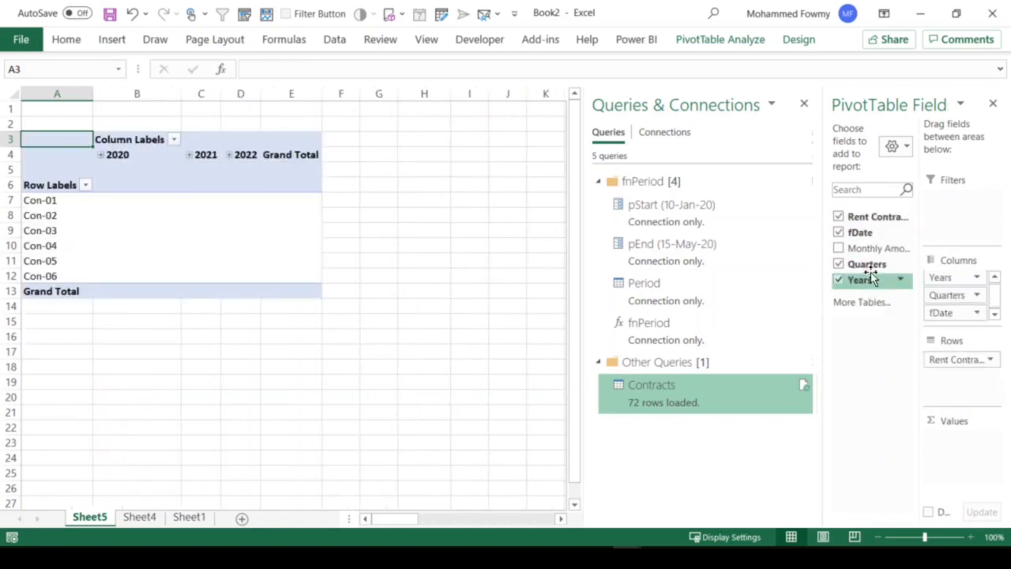
drag(867, 248, 961, 435)
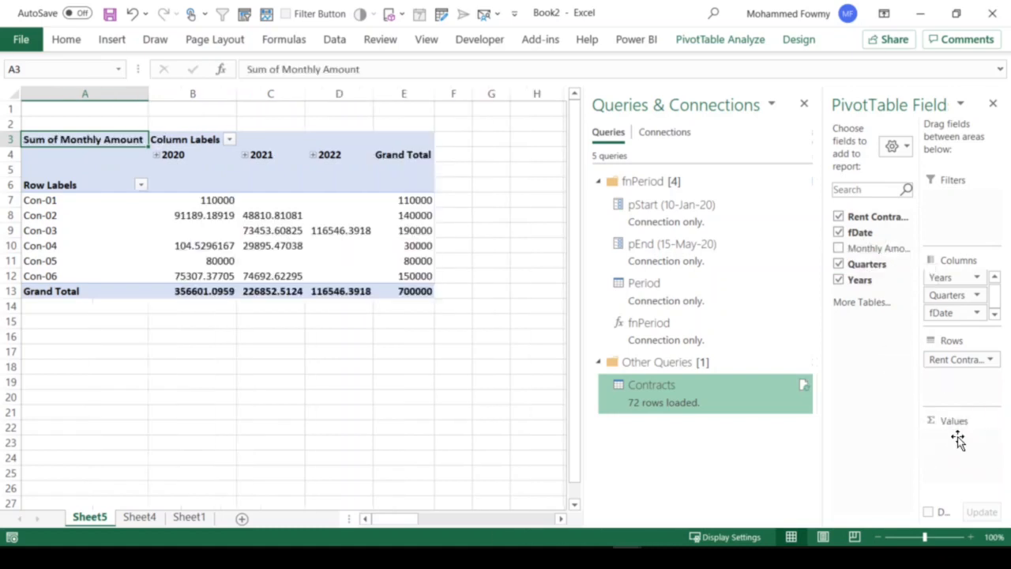
drag(950, 294, 794, 316)
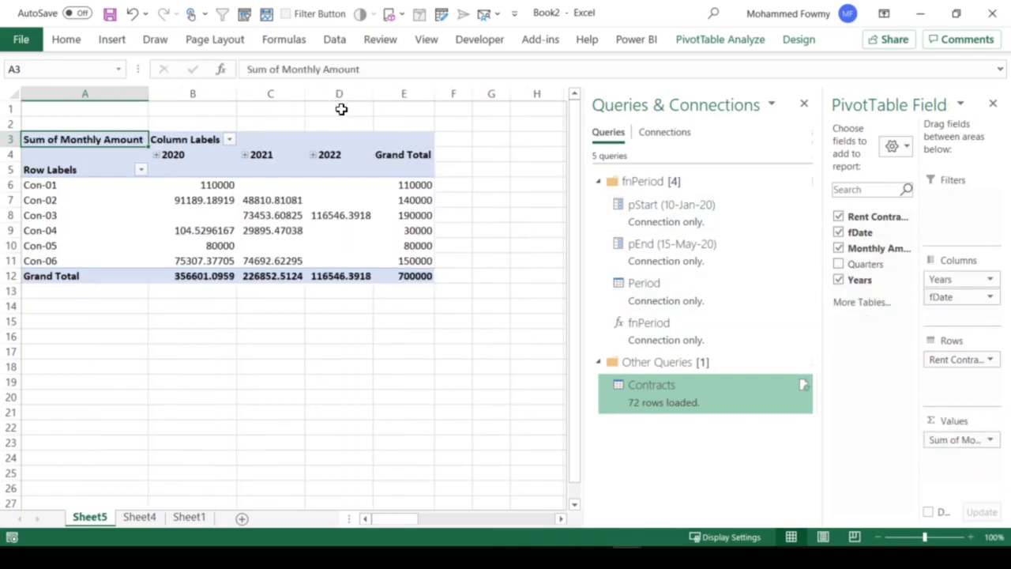
Step: Close both side panes and format the PivotTable values as Number with 2 decimal places and a thousands separator
click(804, 104)
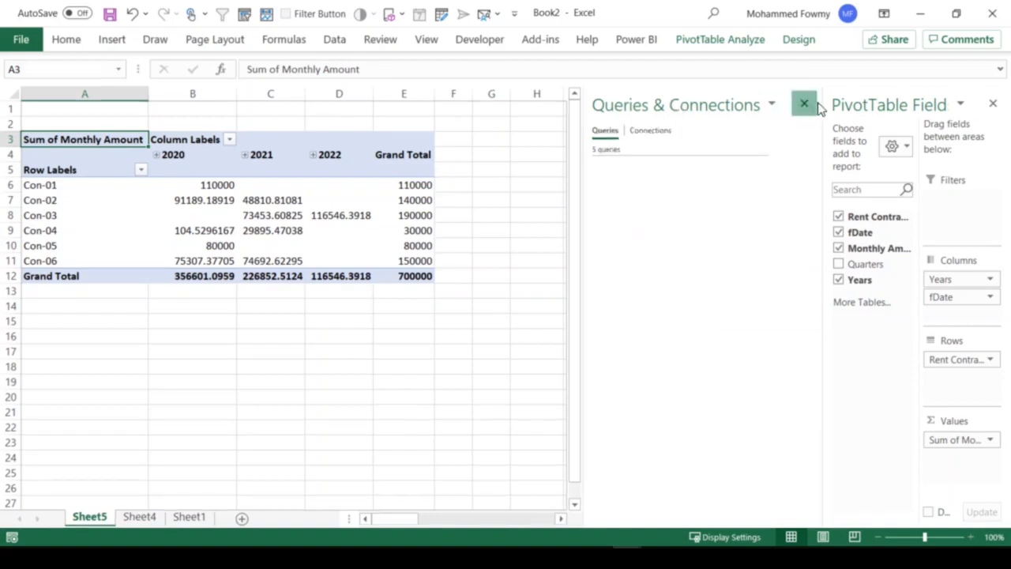
click(993, 103)
right_click(204, 203)
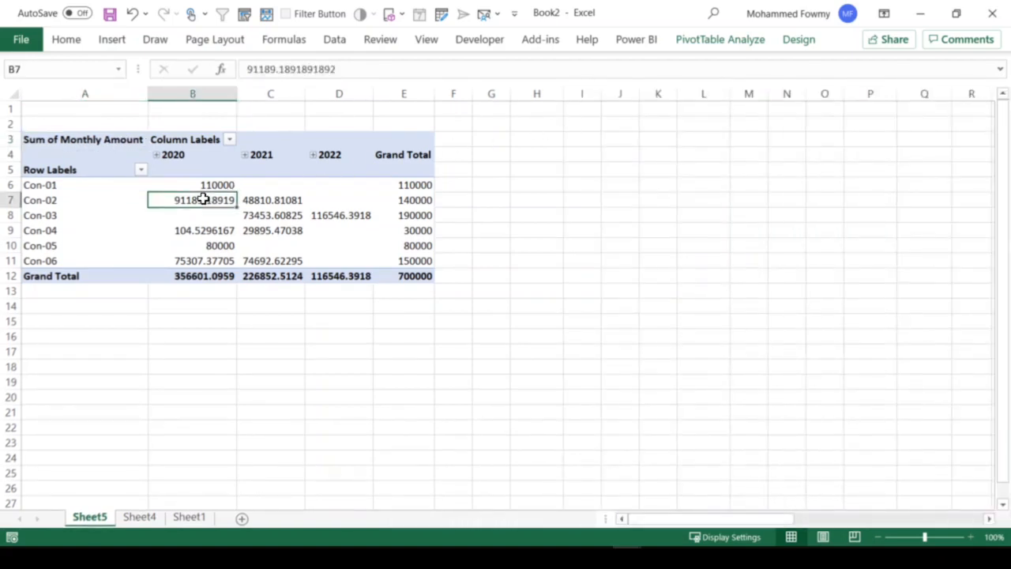
click(246, 260)
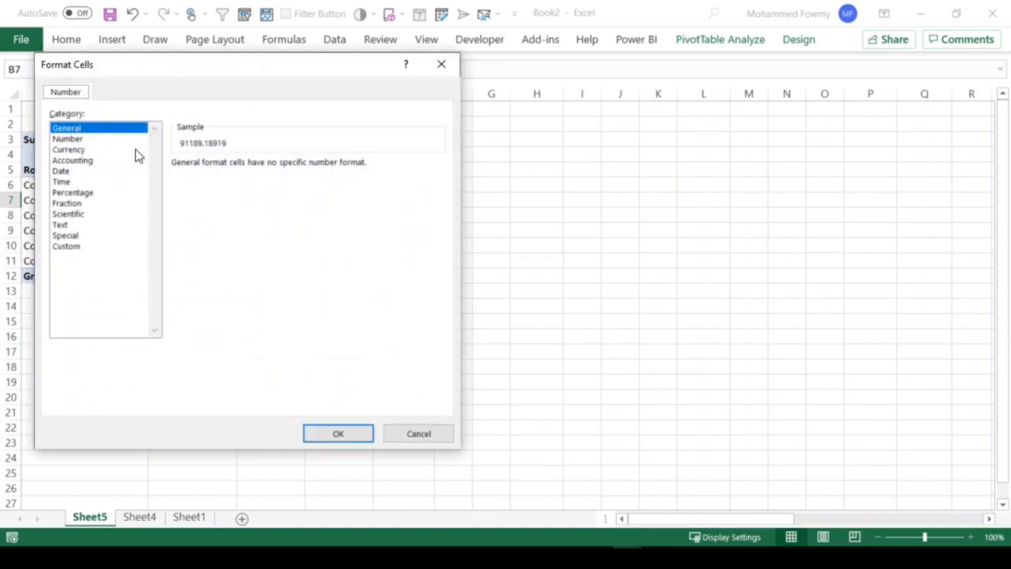
click(97, 140)
click(216, 186)
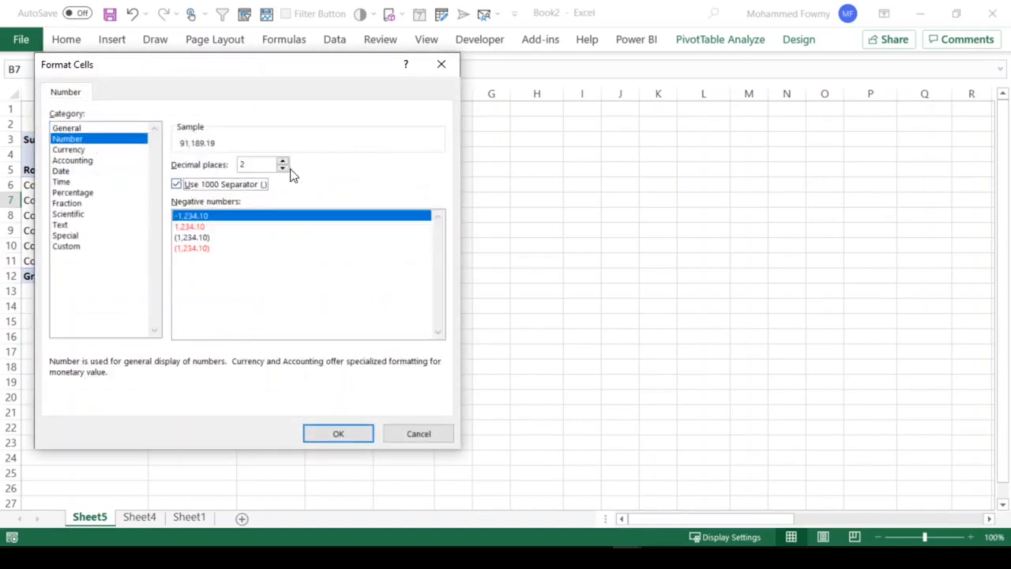
click(350, 434)
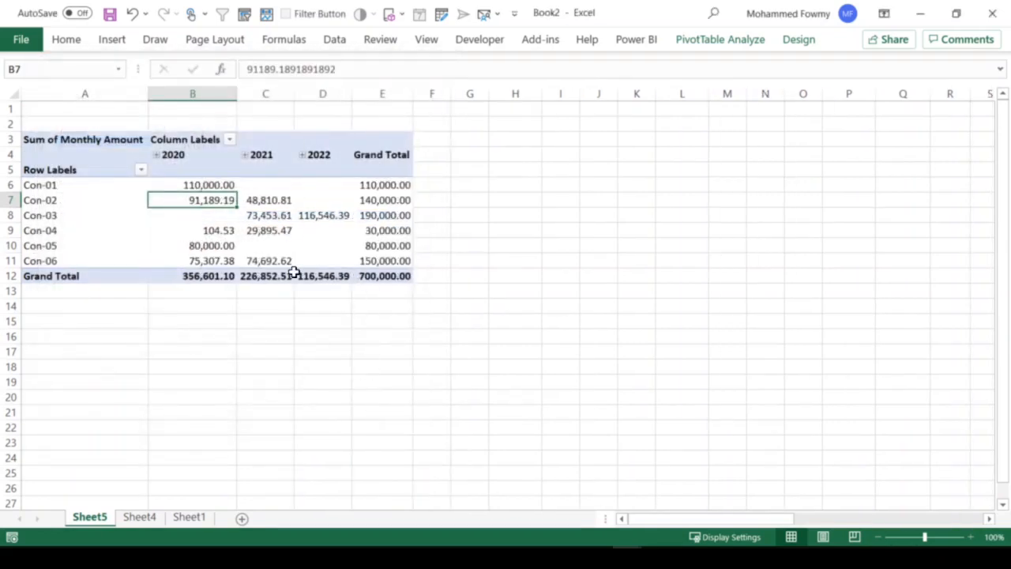
Step: Compare the PivotTable's grand total with the sum of the Amount column in the Sheet1 source table
click(387, 276)
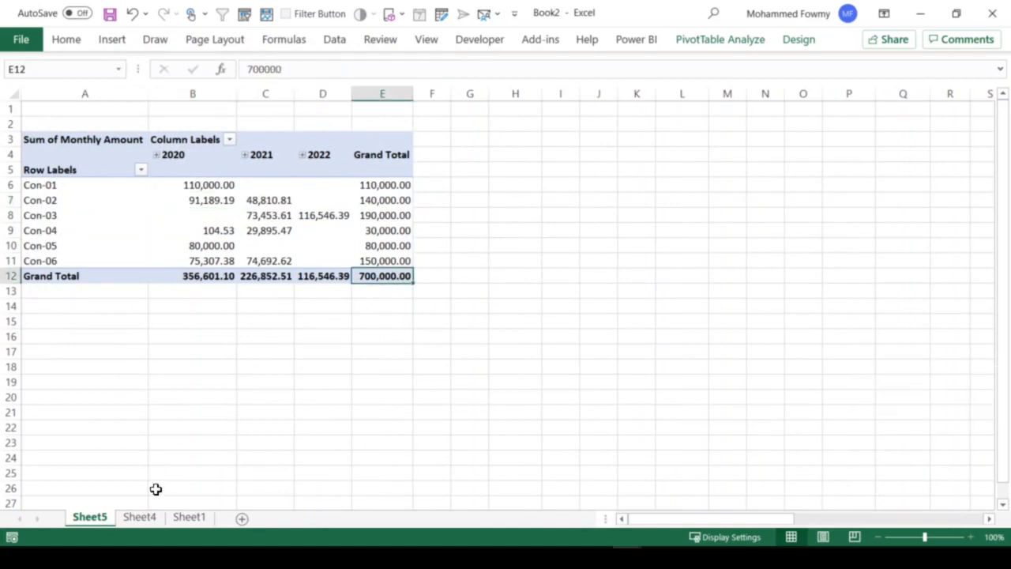
click(140, 518)
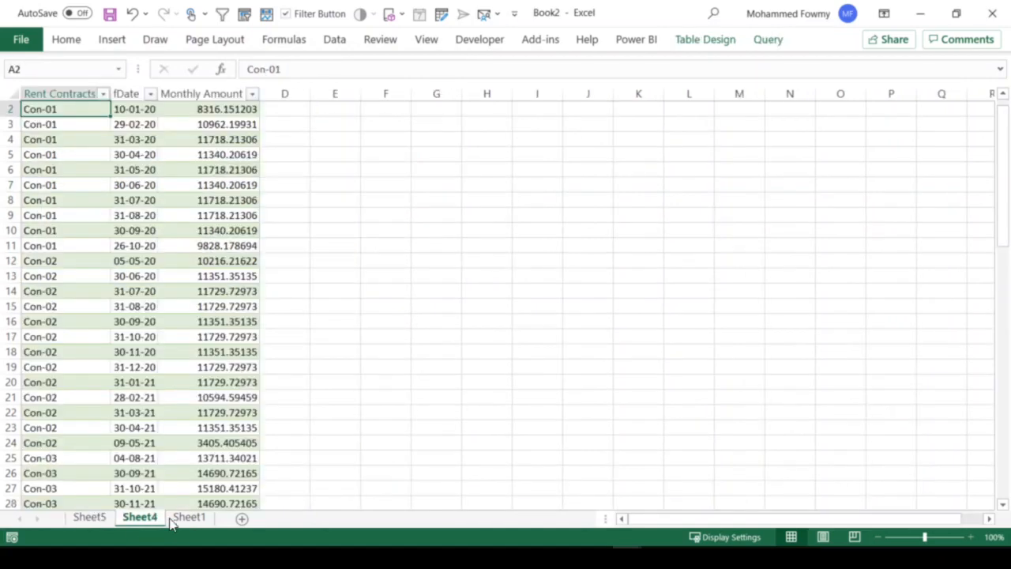
click(187, 519)
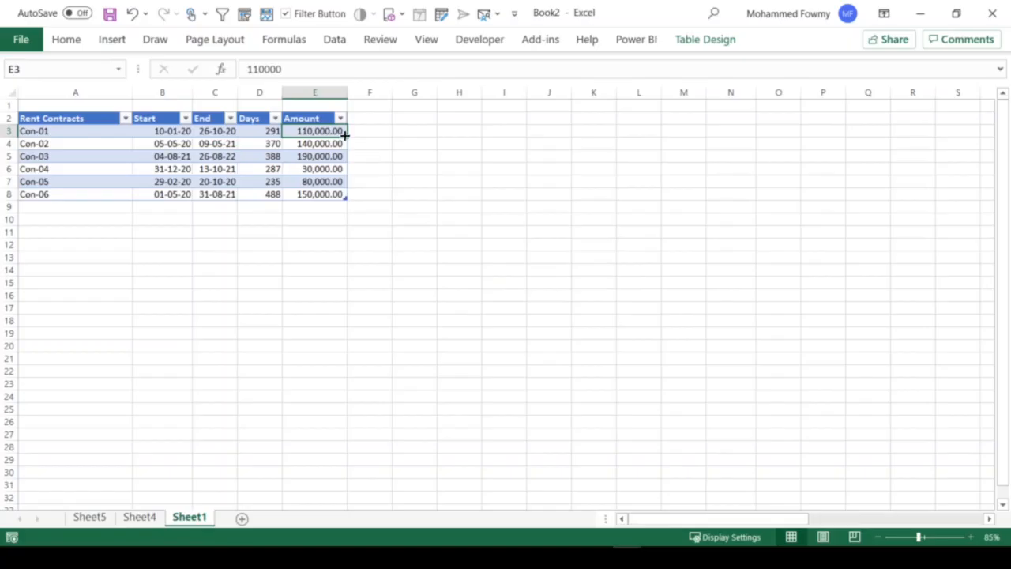
drag(329, 133, 327, 197)
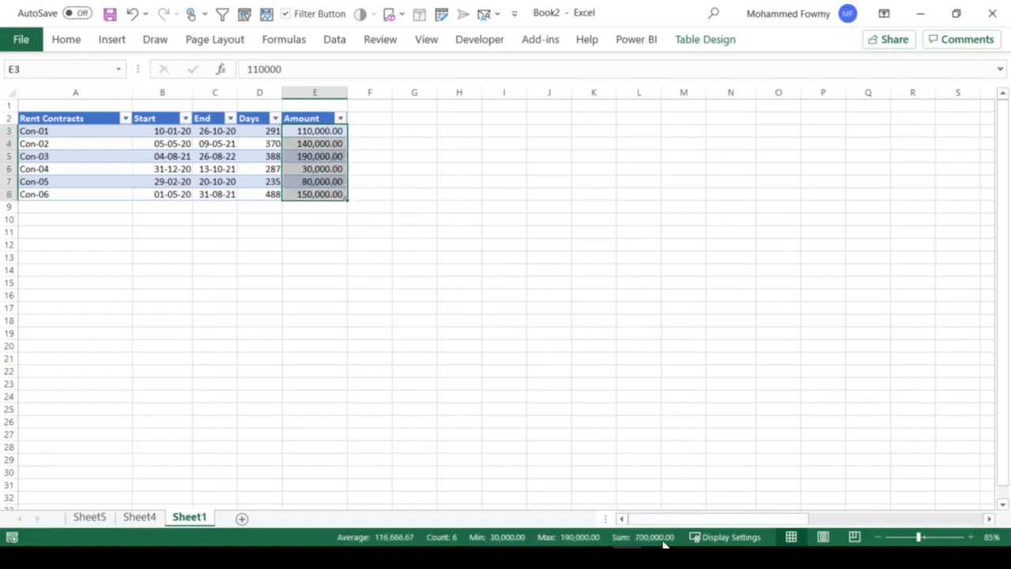
click(88, 517)
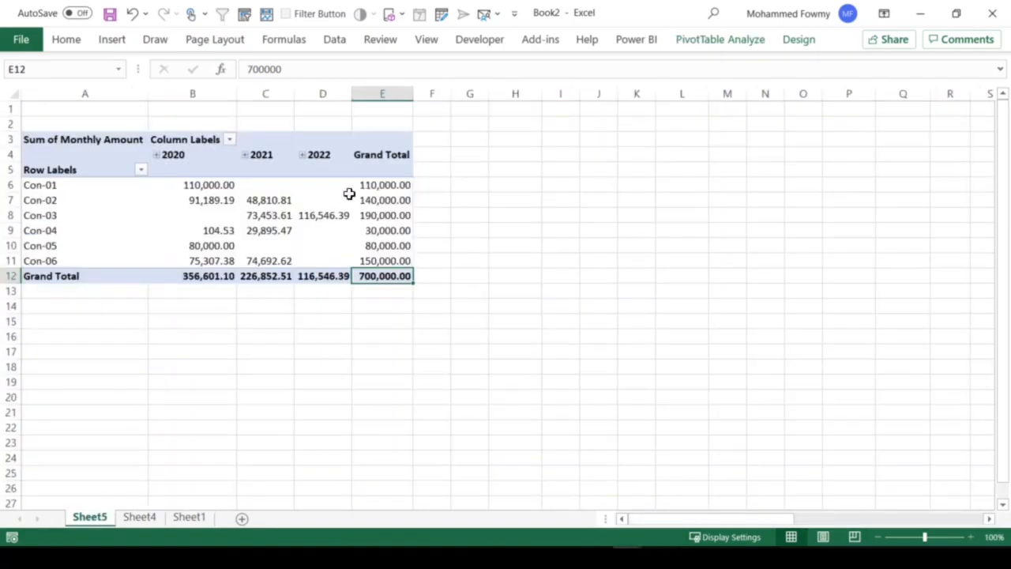
click(200, 184)
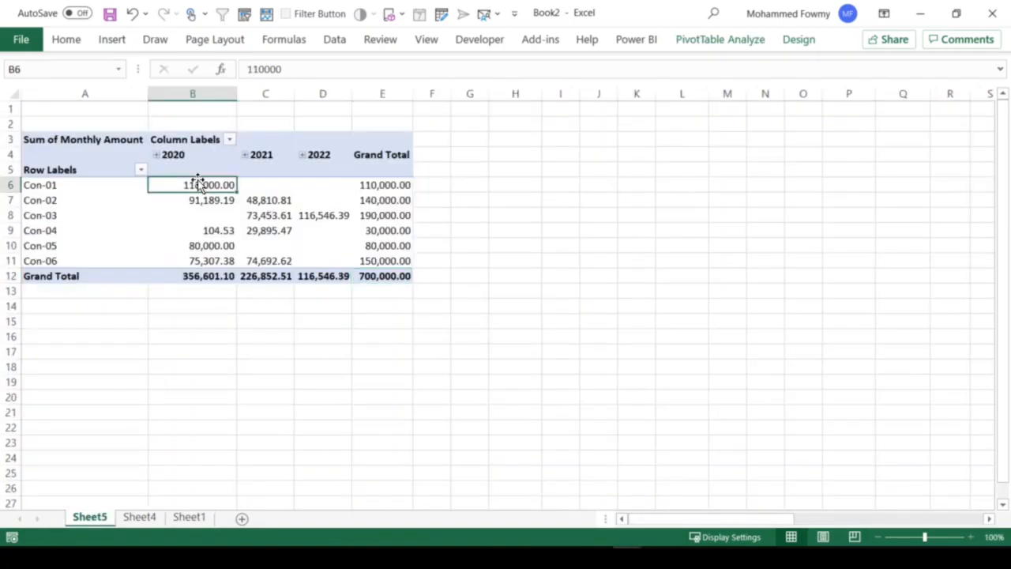
Step: Expand the 2020 and 2021 columns of the PivotTable into months and review Con-01's monthly amounts against its 2020 total
click(156, 154)
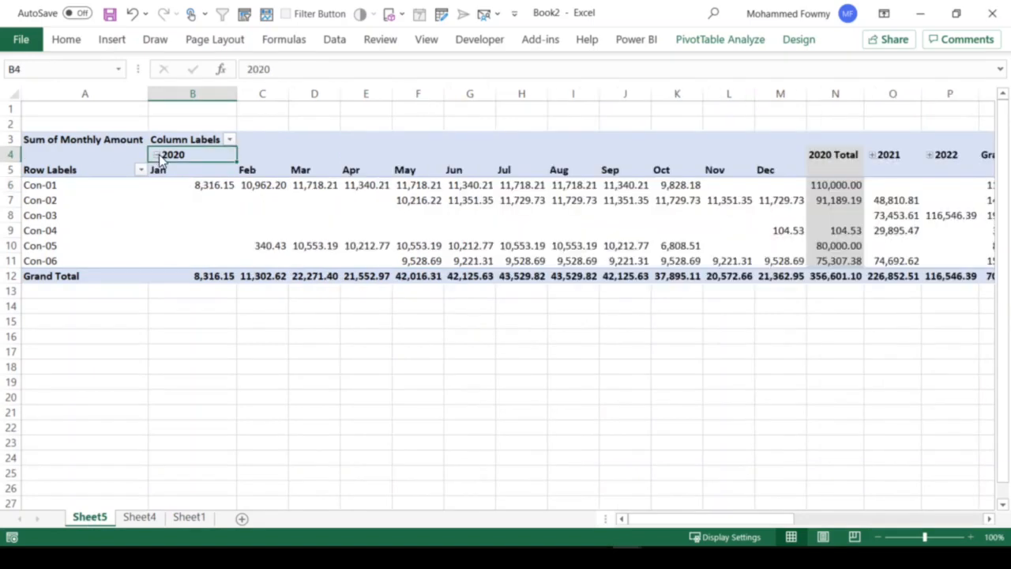
click(214, 187)
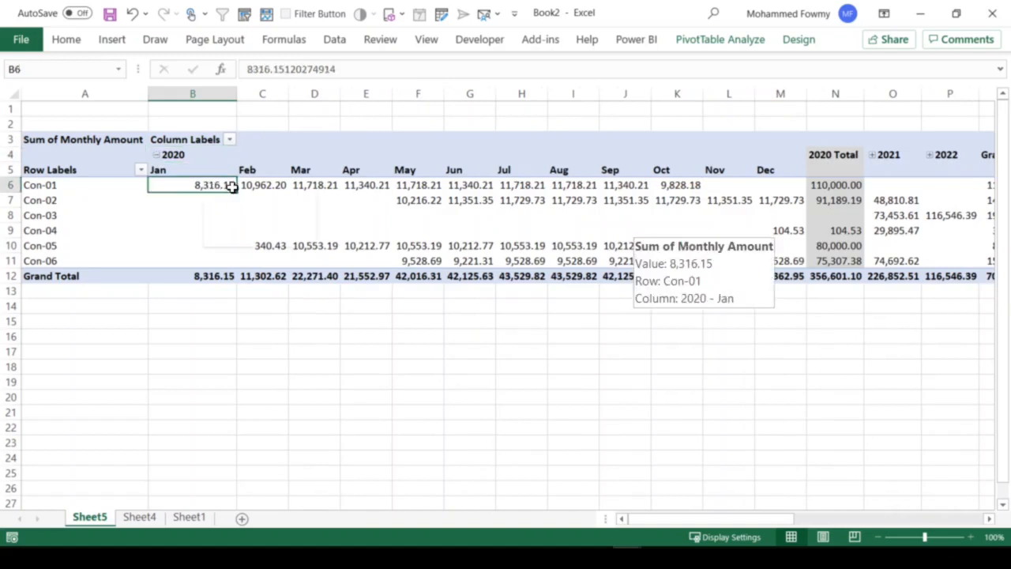
click(680, 185)
click(832, 186)
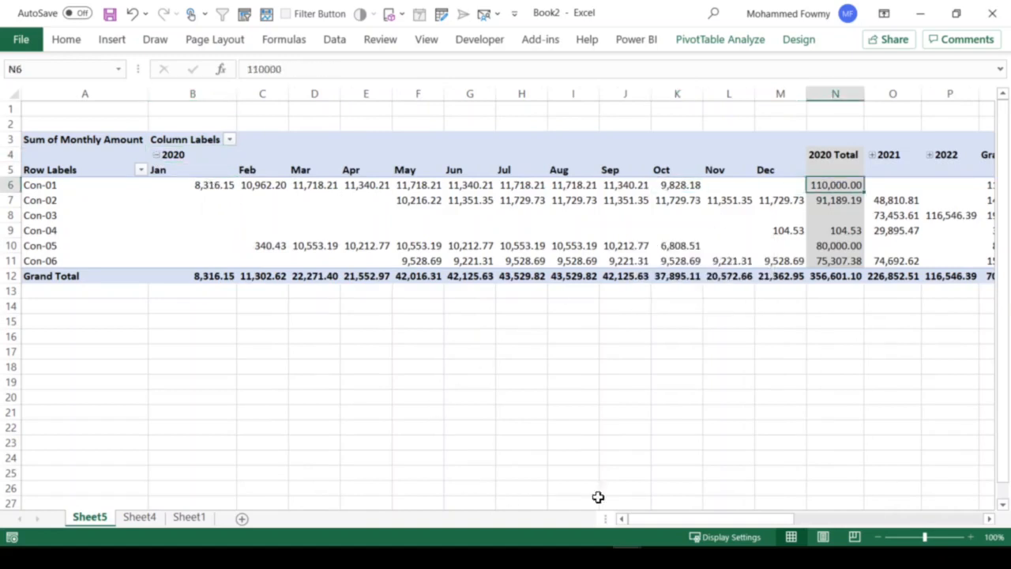
drag(640, 526, 930, 527)
click(606, 155)
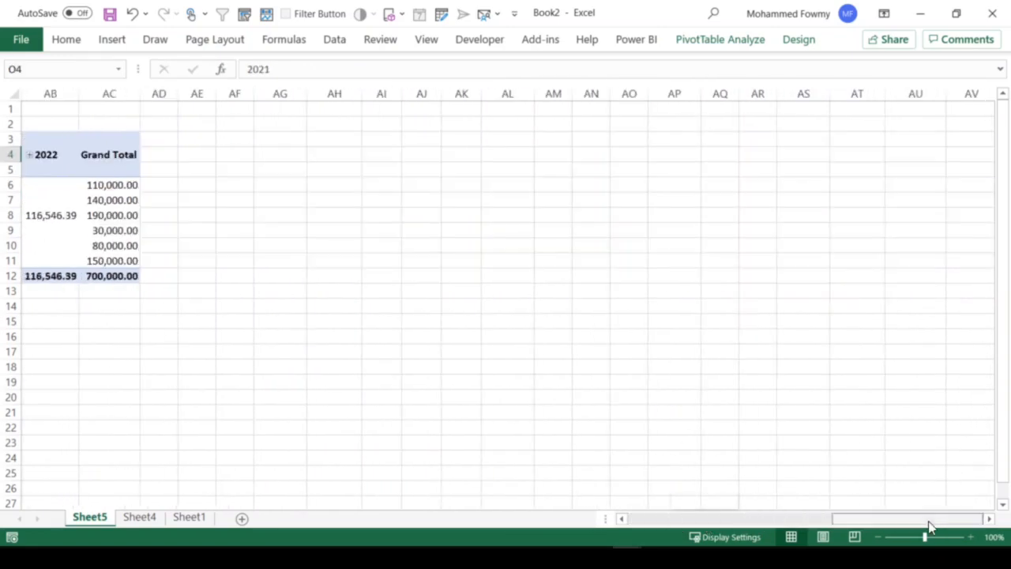
click(632, 520)
Step: Add a new row for contract Con-07 directly below Con-06 in the Sheet1 source table
click(139, 517)
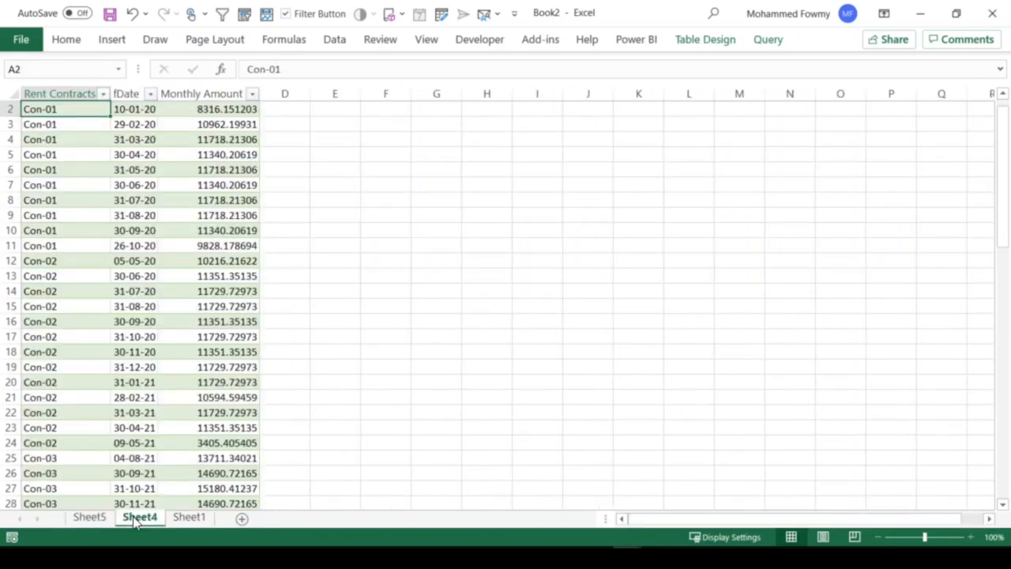
click(190, 518)
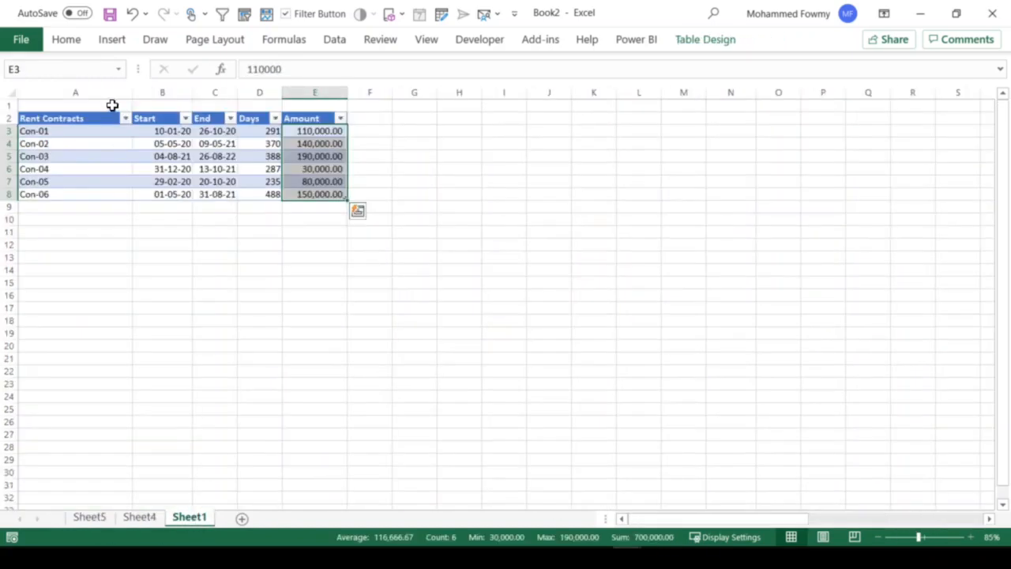
click(79, 207)
key(ctrl+apostrophe)
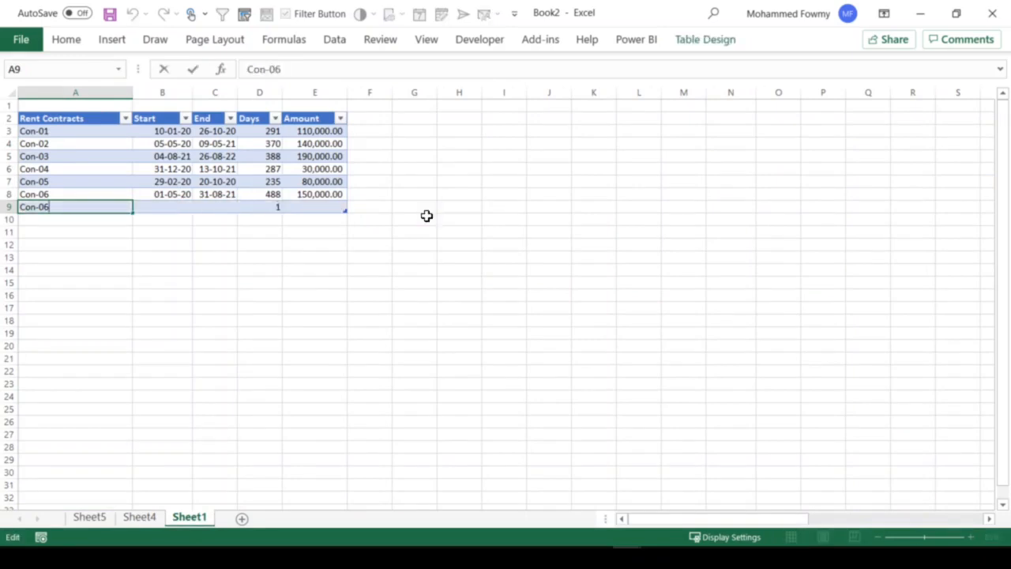
key(Return)
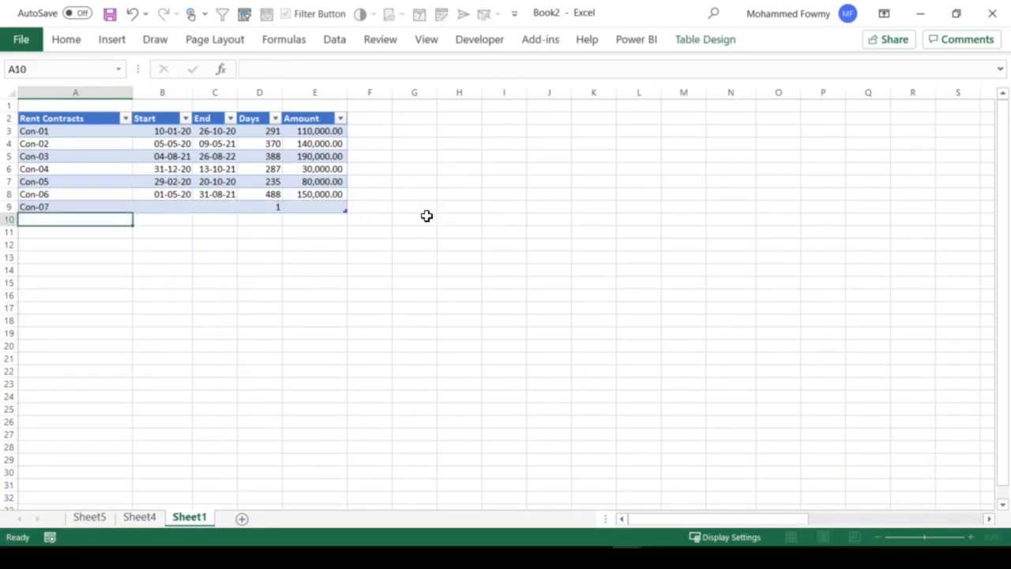
Step: Enter 25/5/2020 as the start date and 24/5/2021 as the end date of contract Con-07
key(Up)
key(Right)
text(25/)
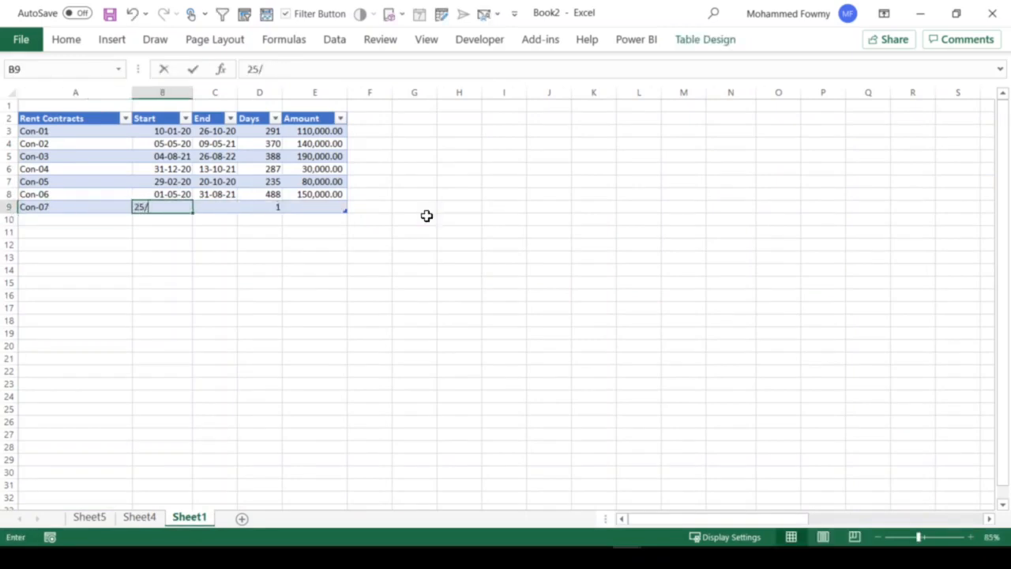
text(5/2020)
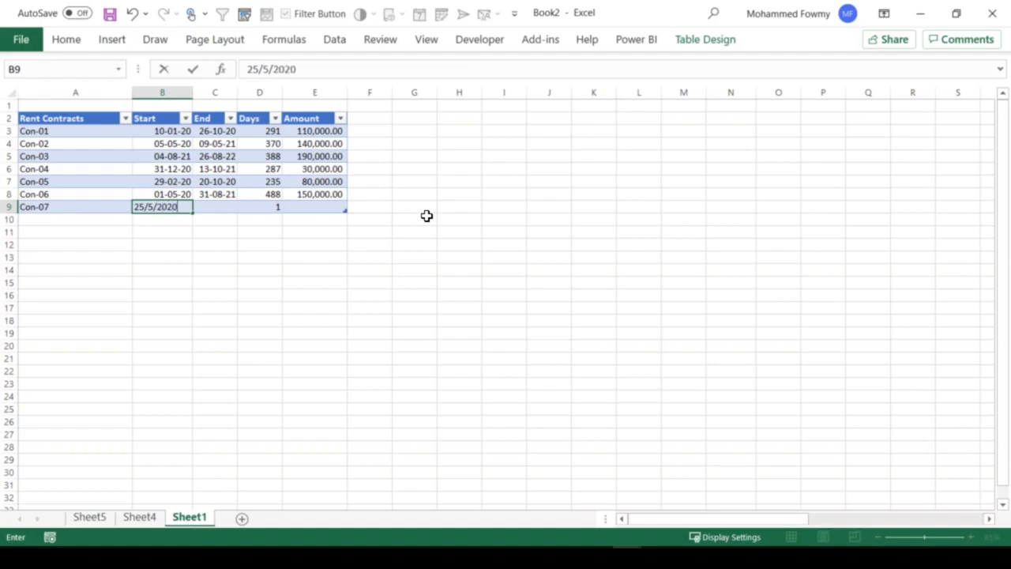
key(Return)
key(Up)
key(Right)
text(24)
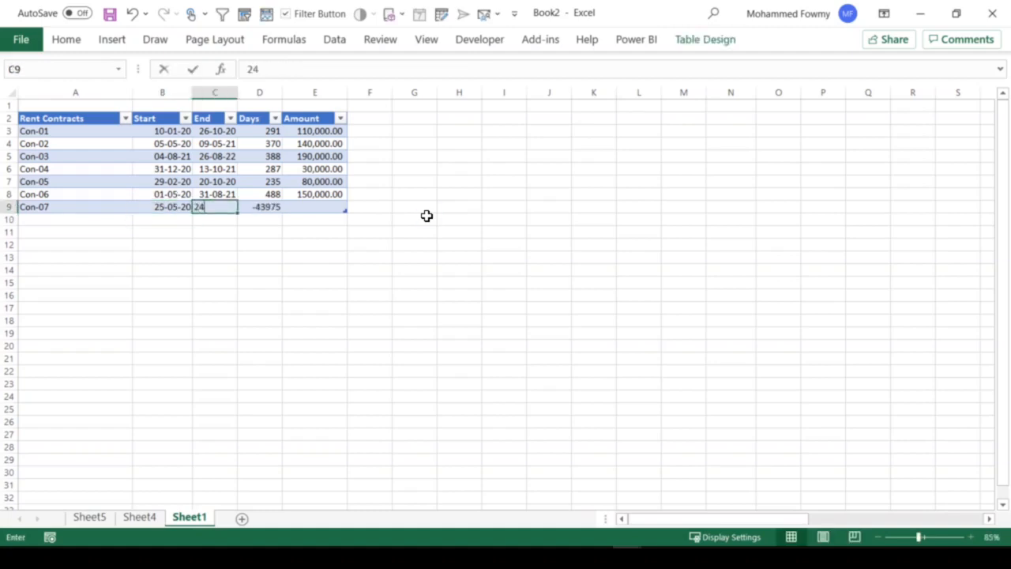
text(/5/2021)
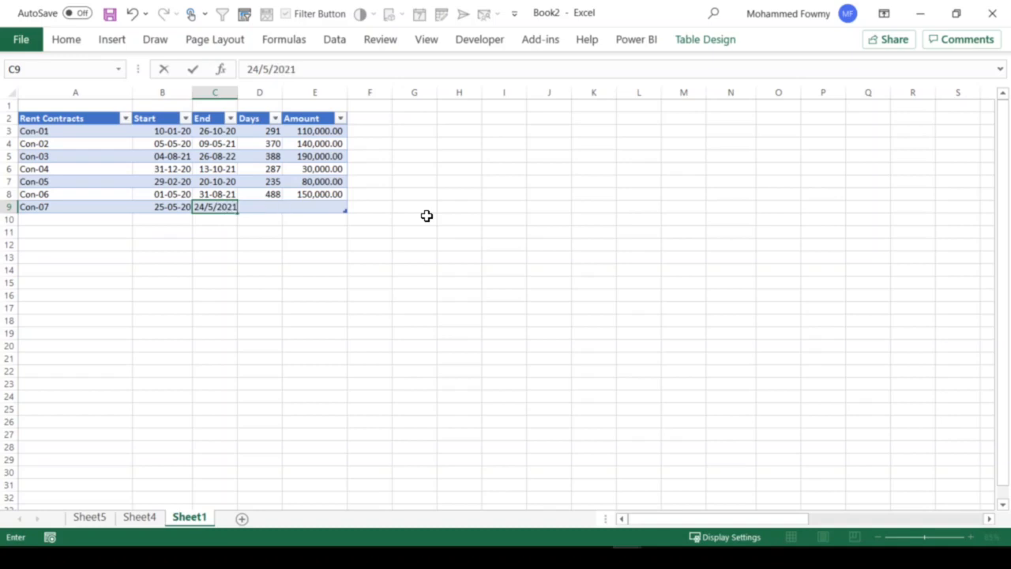
key(Return)
Step: Enter 185000 as the Amount for contract Con-07
key(Up)
key(Right)
key(Right)
text(1)
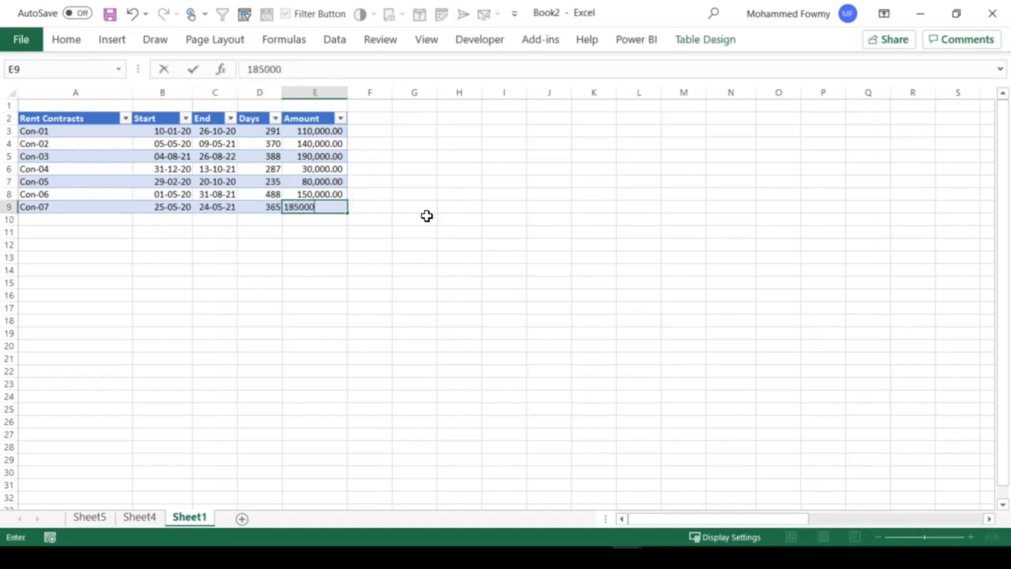
key(Return)
key(Up)
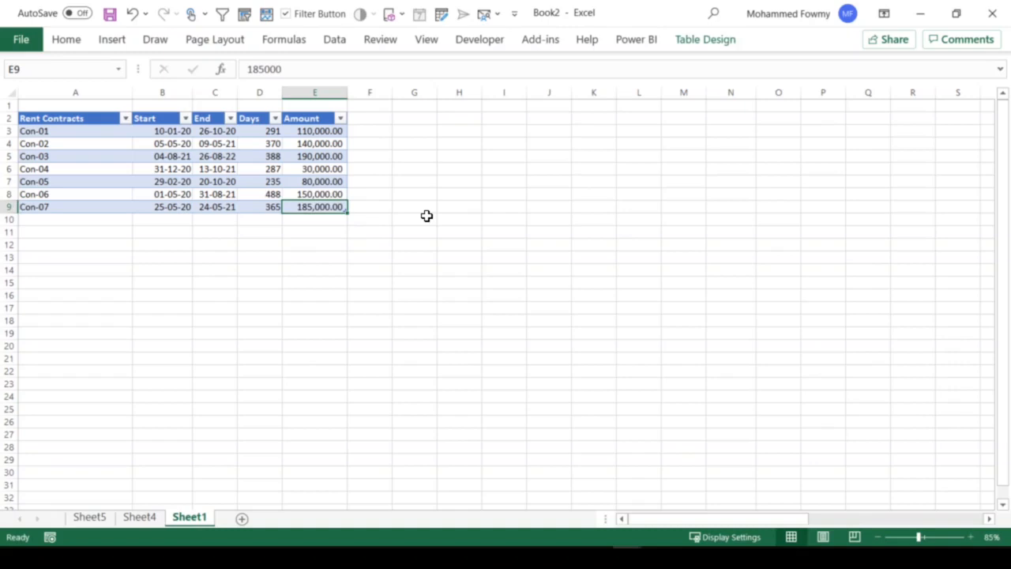
Step: Refresh the loaded query table on Sheet4 and the PivotTable on Sheet5 to include the added contract
click(143, 525)
right_click(163, 187)
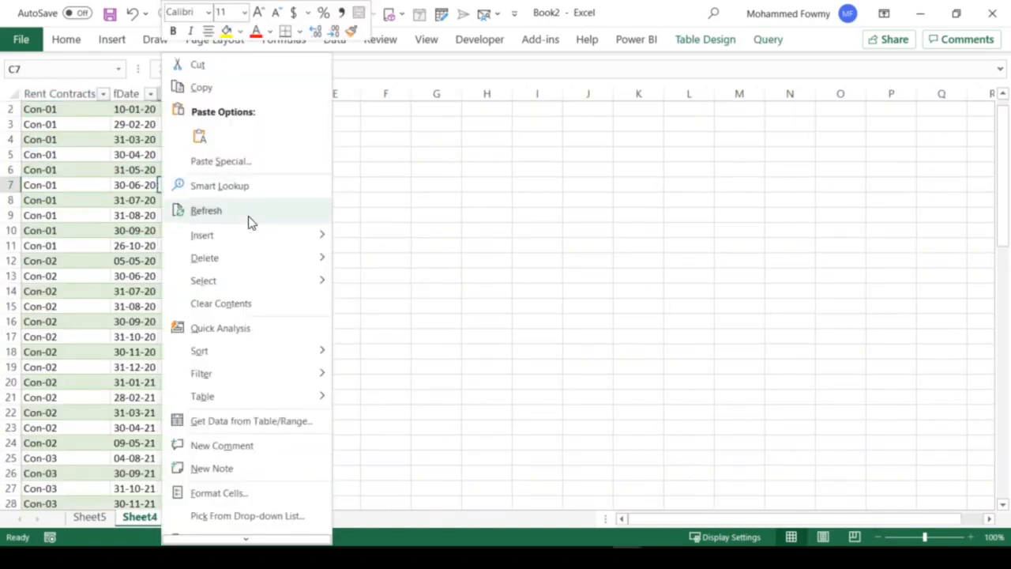
click(248, 215)
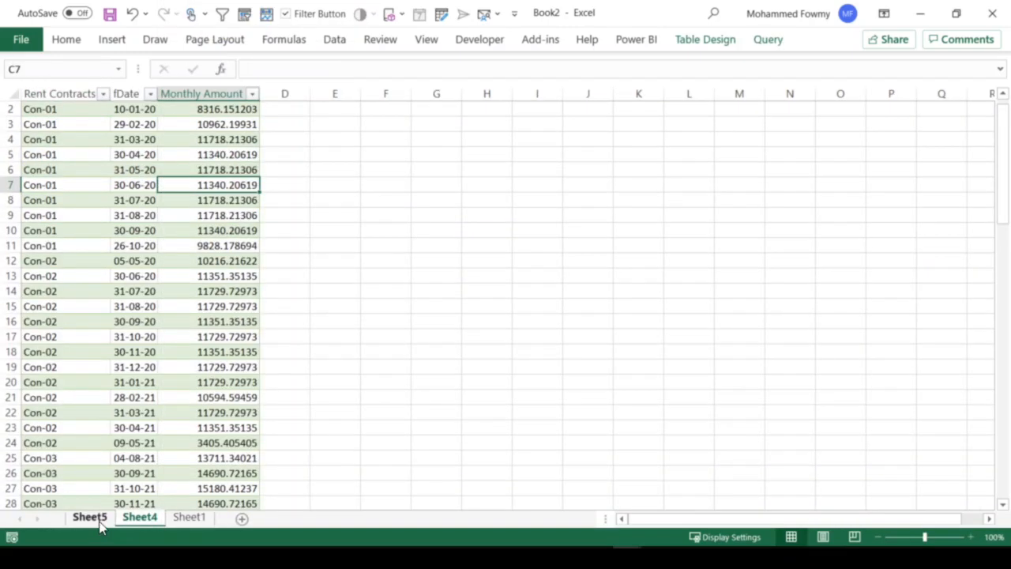
click(91, 518)
right_click(375, 220)
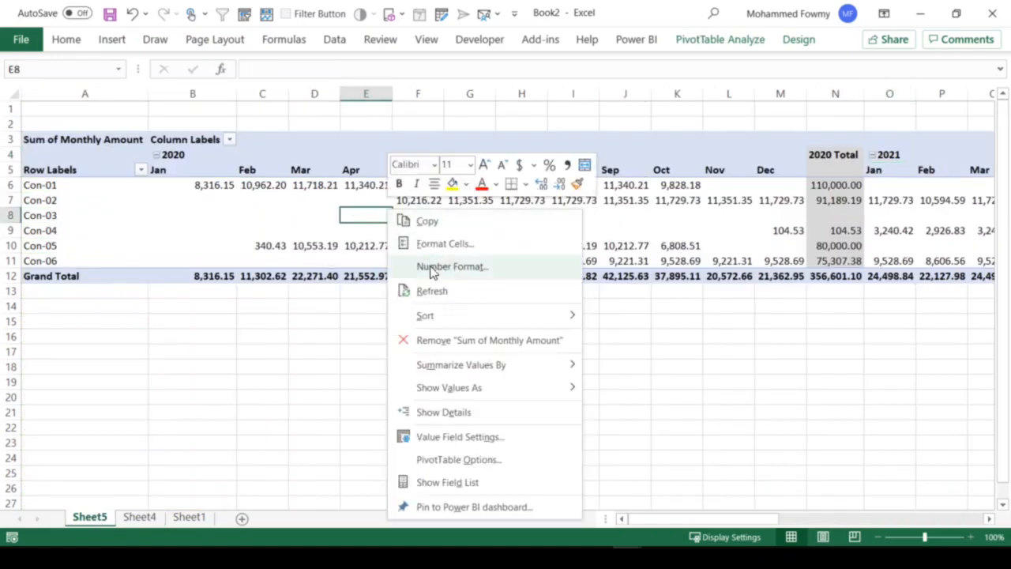
click(432, 290)
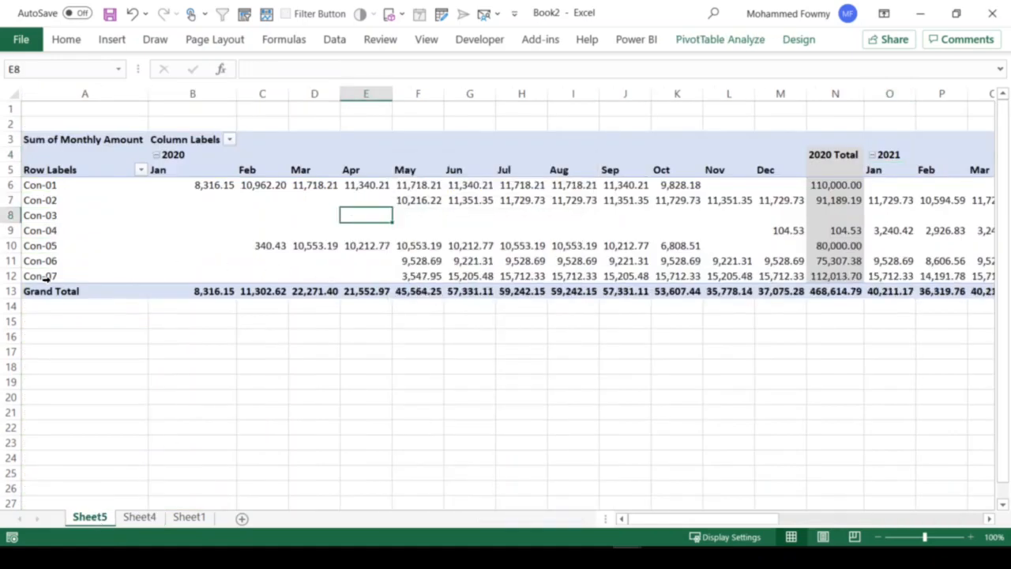
Step: Check Con-07's allocated amounts in the PivotTable for its first month, May 2020, and its last month, May 2021
click(45, 276)
click(418, 276)
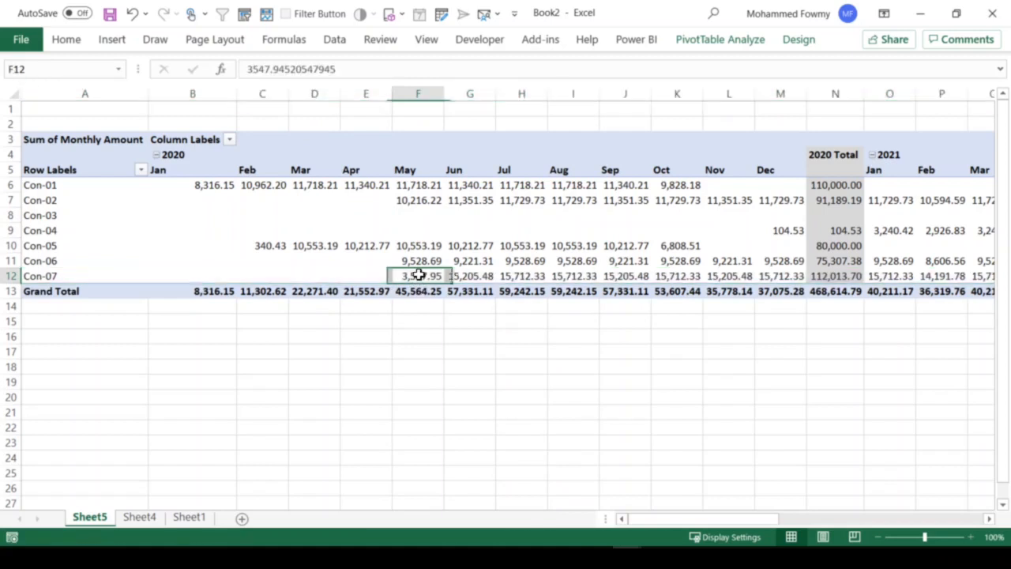
scroll(765, 523, right, 4)
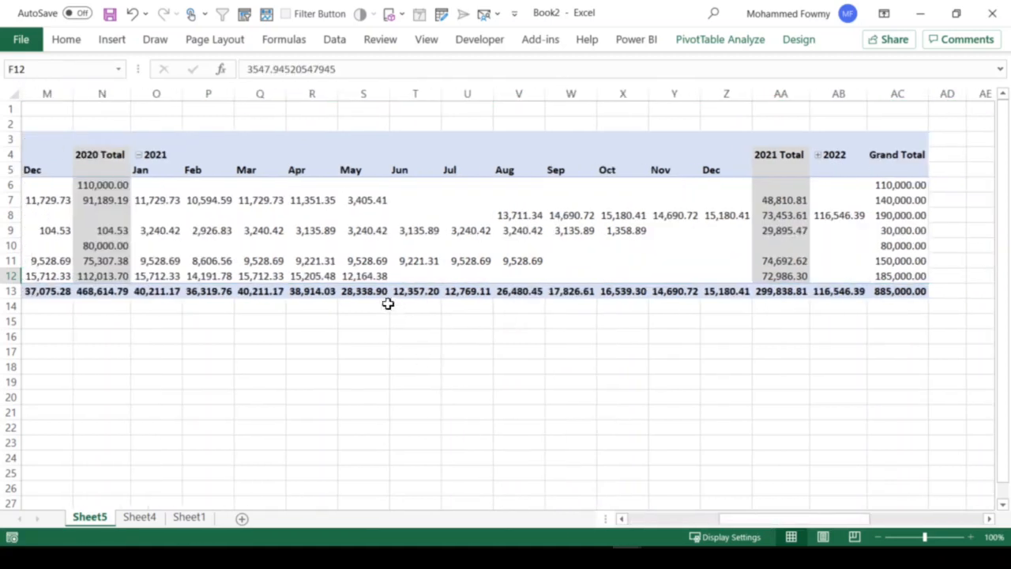
click(368, 276)
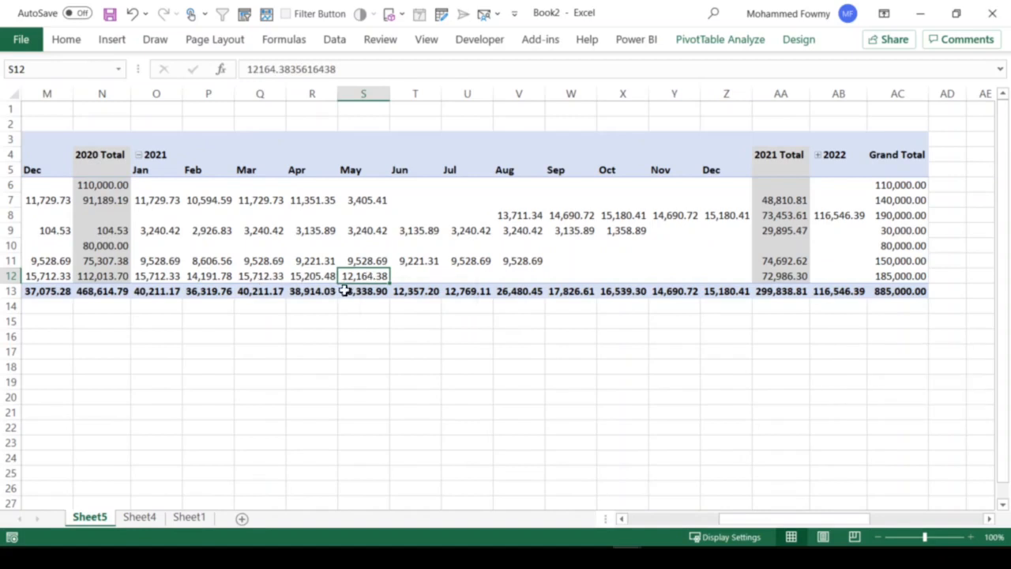